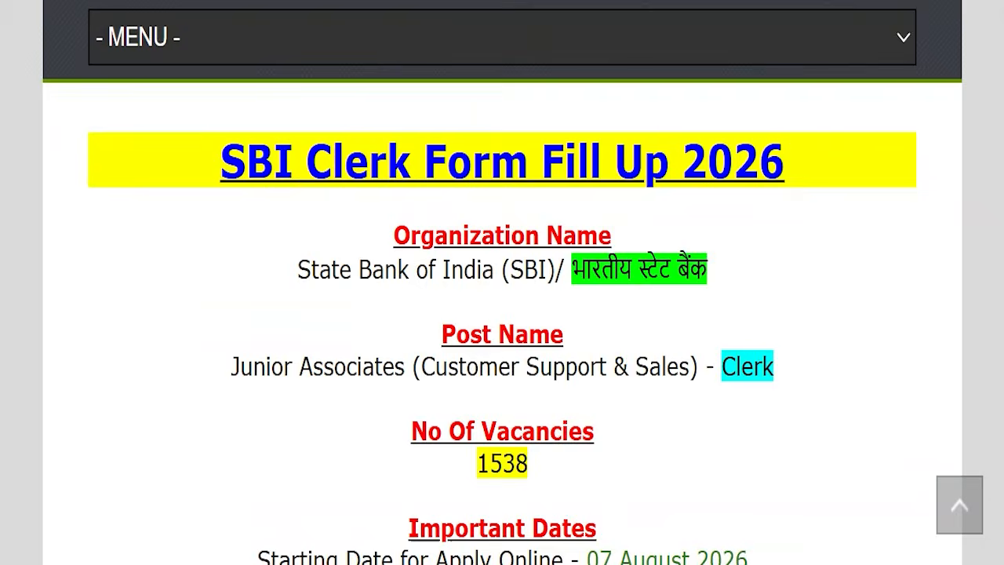
- Review the Basic Information form, then highlight the application closing date and the title in the SBI Clerk article
scroll(588, 389, down, 1)
scroll(588, 390, down, 1)
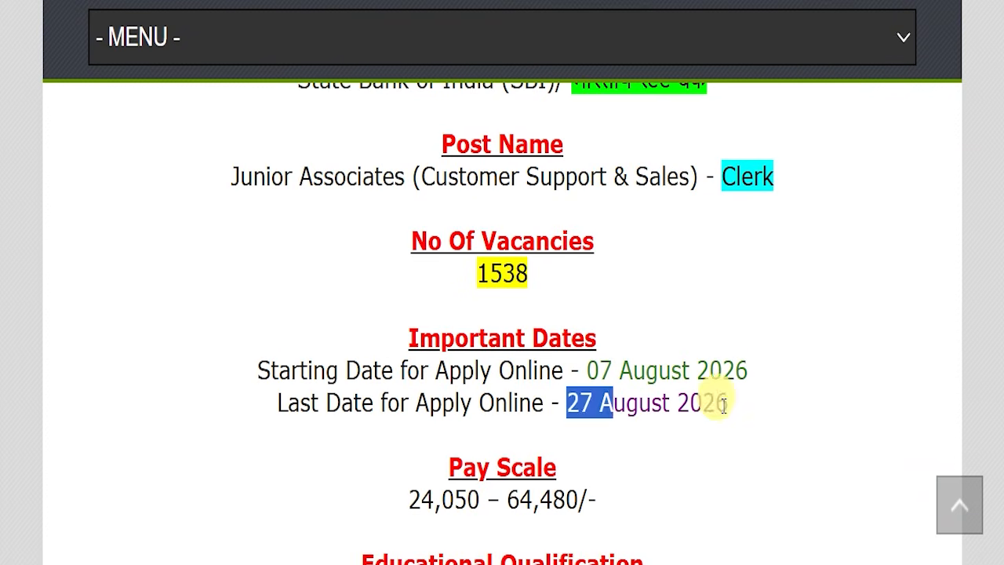
drag(568, 404, 789, 406)
click(789, 406)
scroll(791, 415, up, 2)
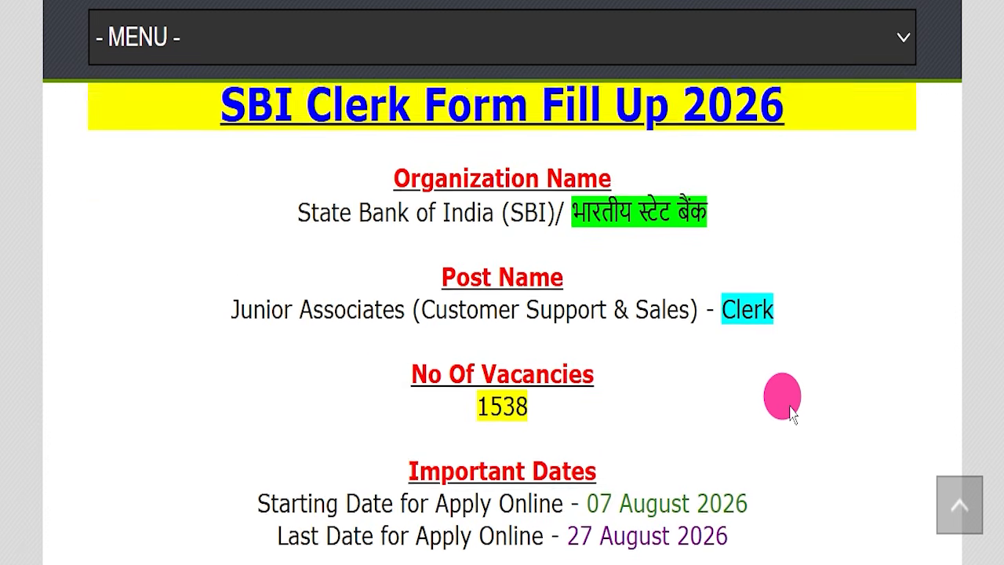
drag(188, 159, 776, 206)
click(775, 206)
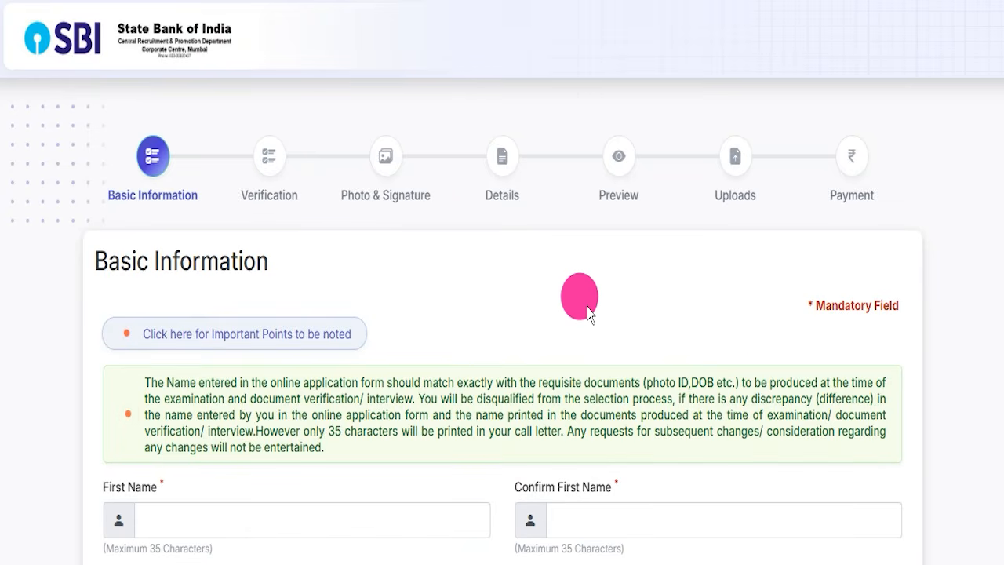
- Look through the Basic Information form from the name fields down to the security code and return to its start
scroll(584, 302, down, 5)
scroll(588, 314, down, 7)
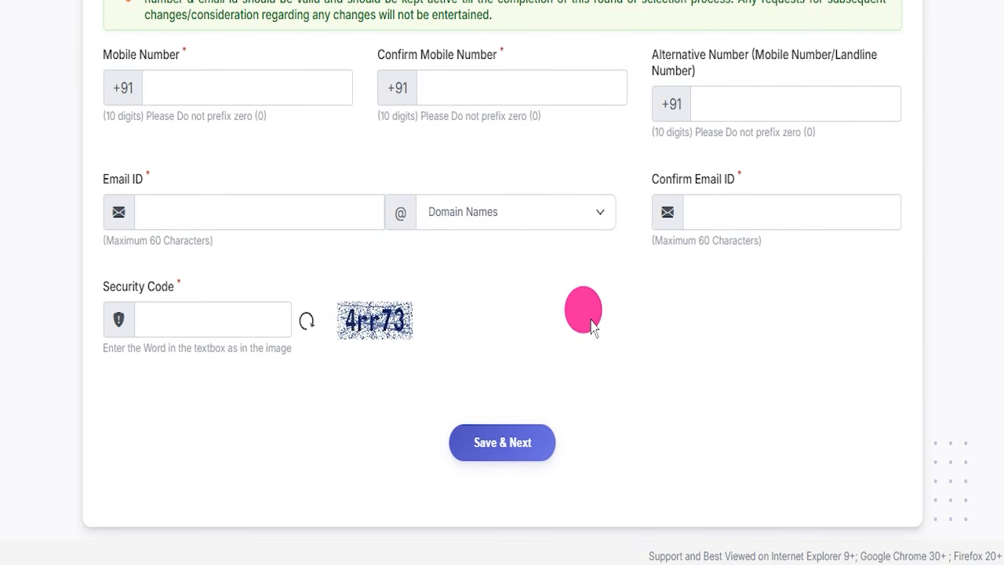
scroll(576, 359, up, 12)
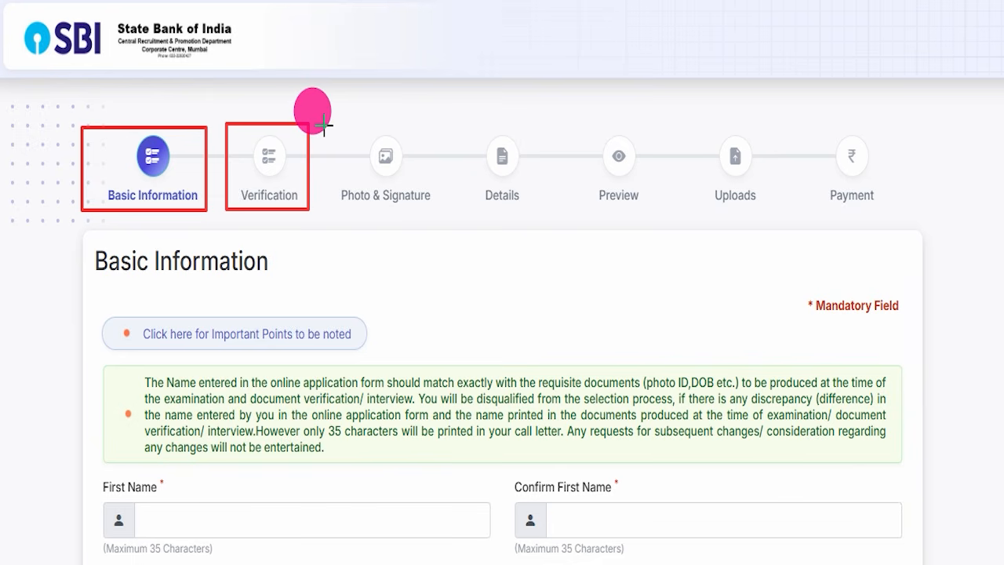
- Outline the Photo & Signature, Details, Preview, Uploads and Payment stages of the application with red boxes
drag(406, 146, 436, 222)
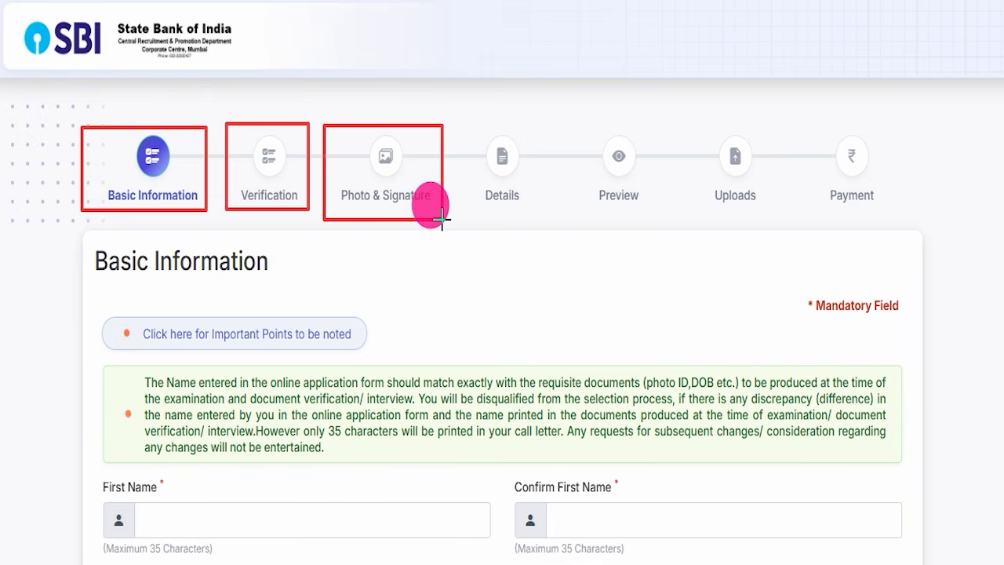
mouse_move(459, 128)
mouse_down()
mouse_move(526, 157)
mouse_move(550, 210)
mouse_up()
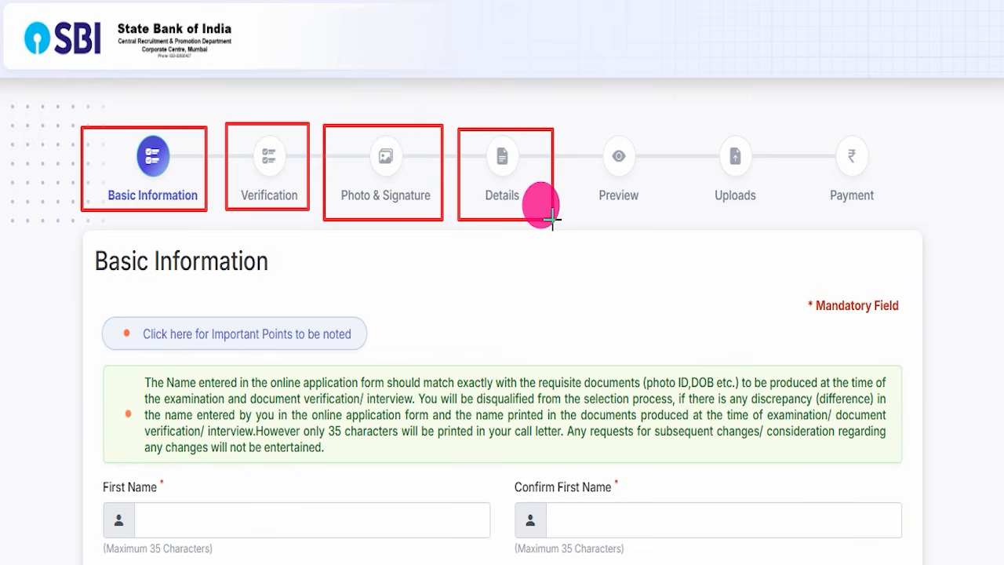
mouse_move(568, 124)
mouse_down()
mouse_move(596, 134)
mouse_move(652, 192)
mouse_up()
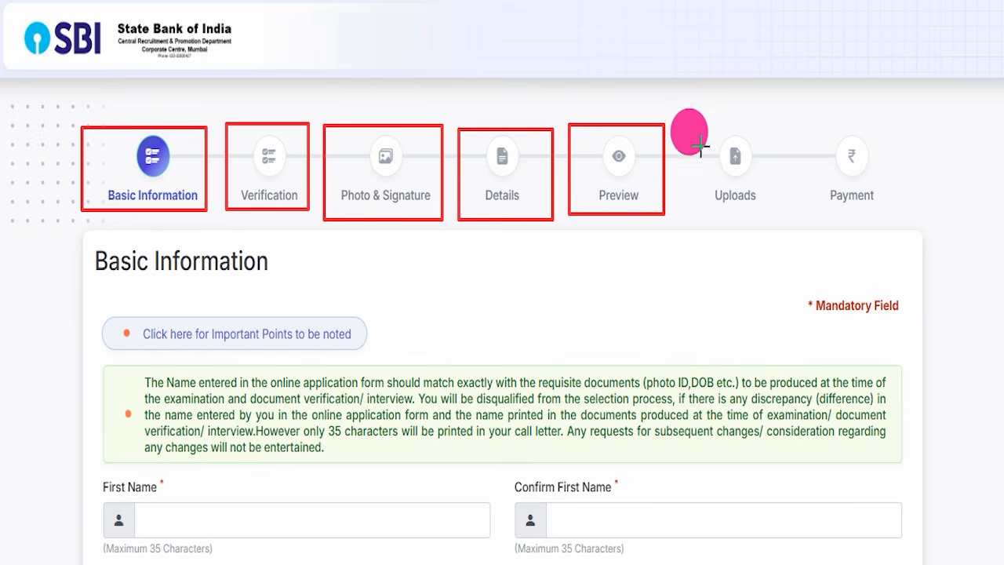
drag(756, 151, 784, 202)
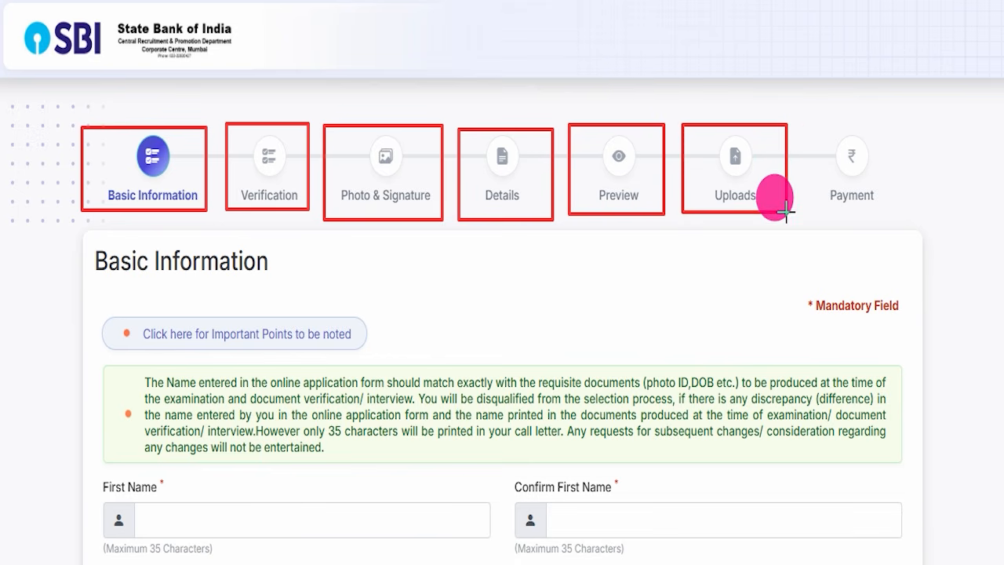
mouse_move(806, 125)
mouse_down()
mouse_move(890, 166)
mouse_move(907, 220)
mouse_up()
- Switch to the Junior Associates recruitment landing page and review its important events and dates
click(461, 1)
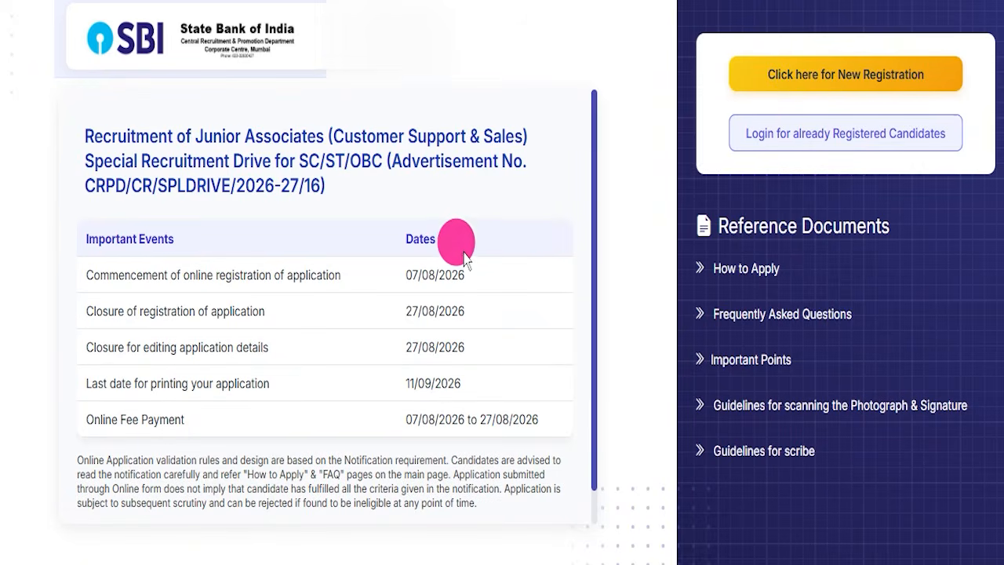
scroll(556, 235, down, 1)
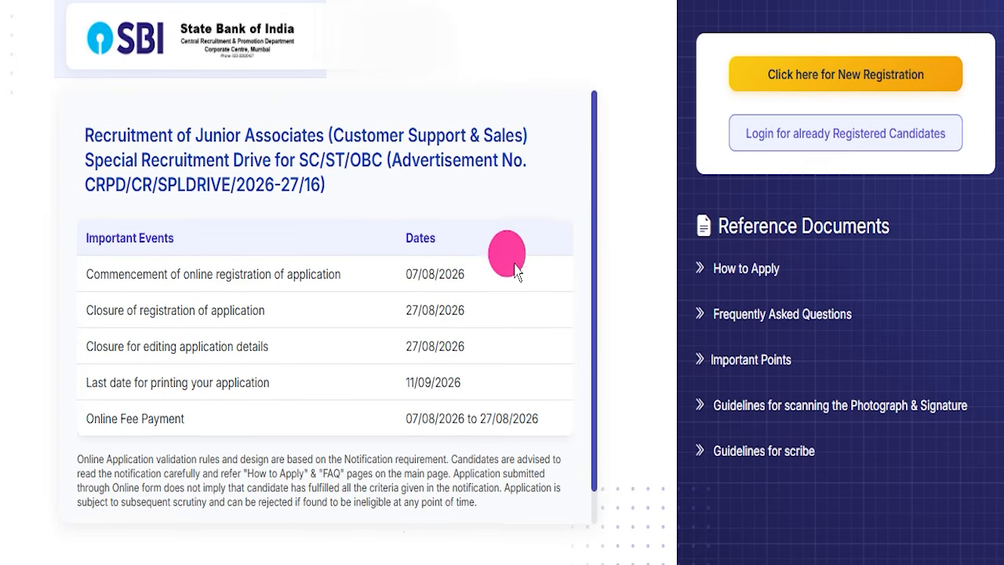
scroll(445, 262, up, 1)
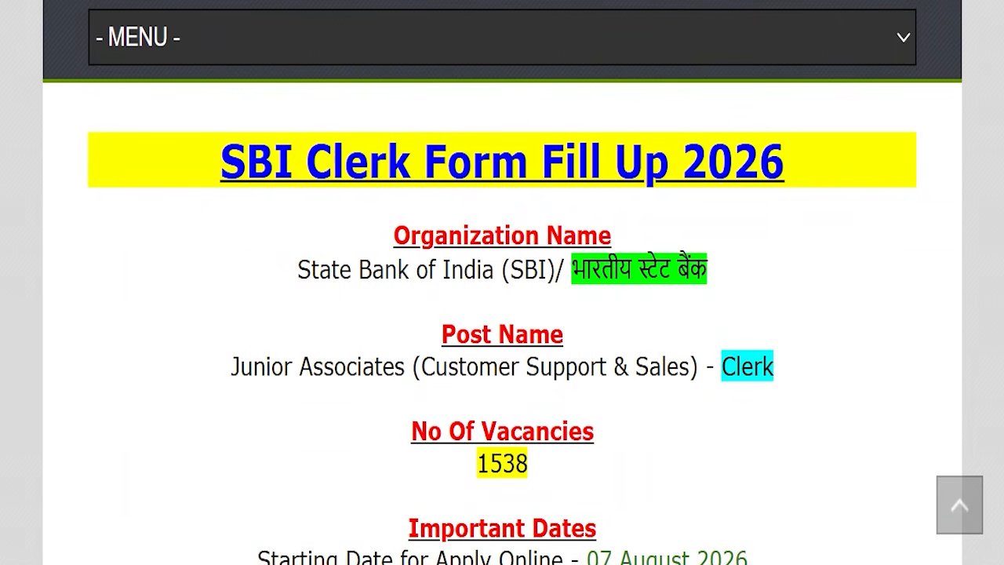
- Look over the IndSarkariNaukri article on SBI Clerk Recruitment 2026 from the site header down to the Form Fill Up heading
drag(108, 192, 807, 217)
click(794, 249)
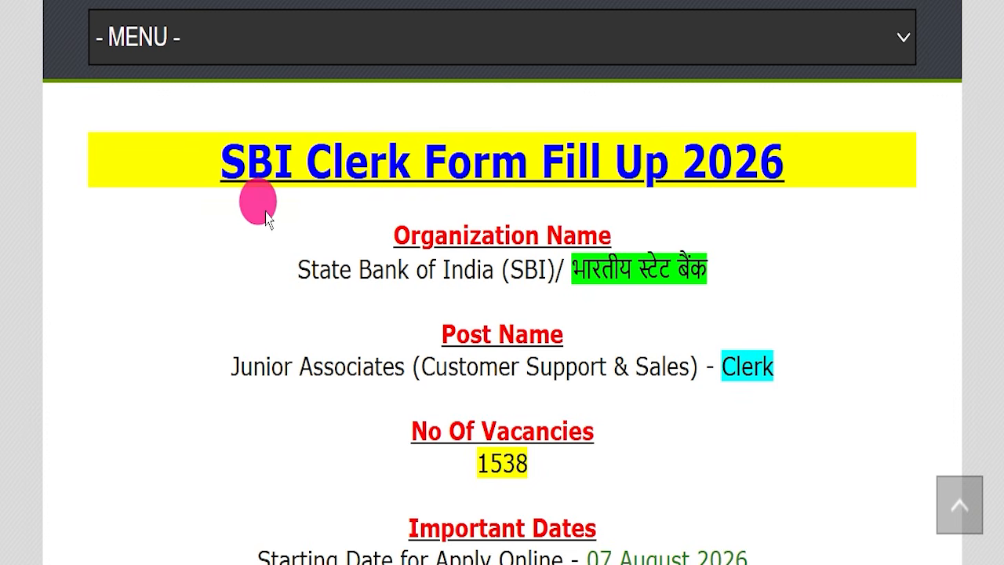
scroll(282, 227, up, 3)
scroll(304, 259, up, 10)
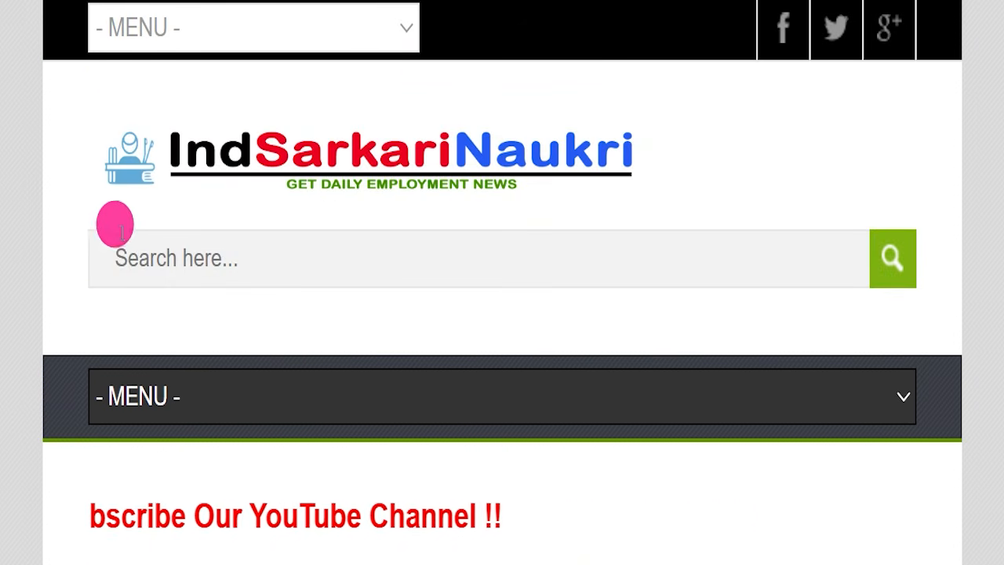
scroll(474, 222, down, 7)
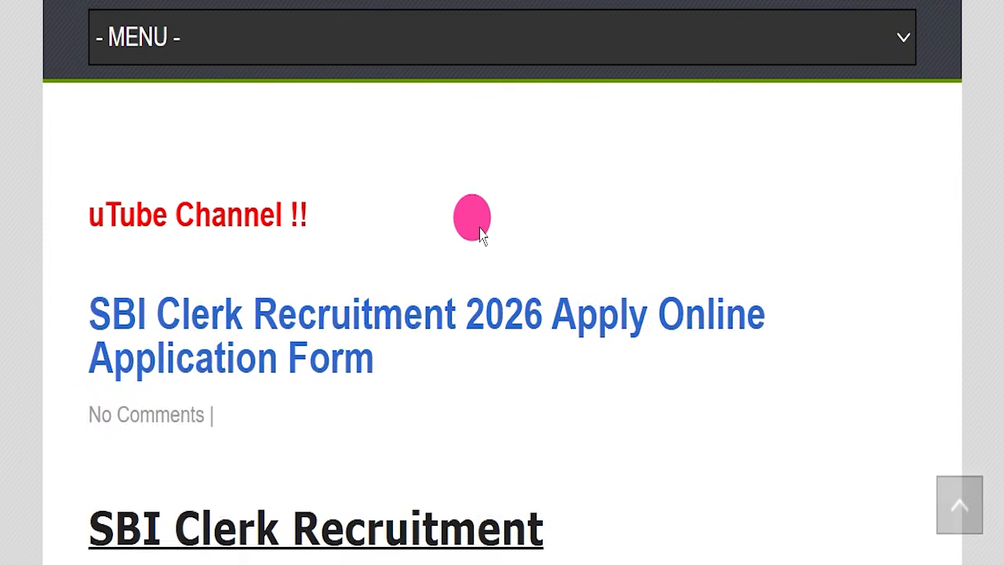
scroll(479, 235, down, 8)
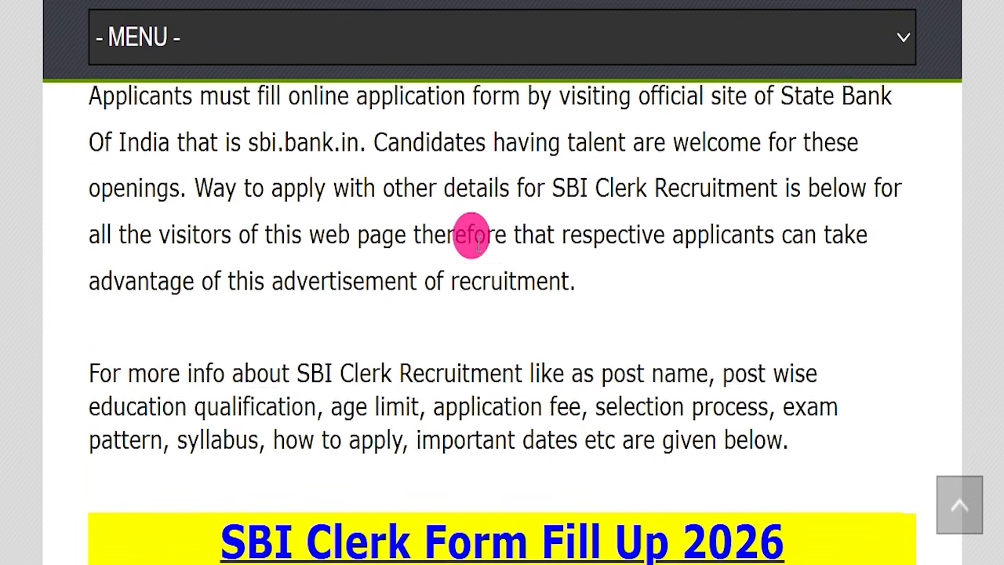
scroll(423, 239, down, 3)
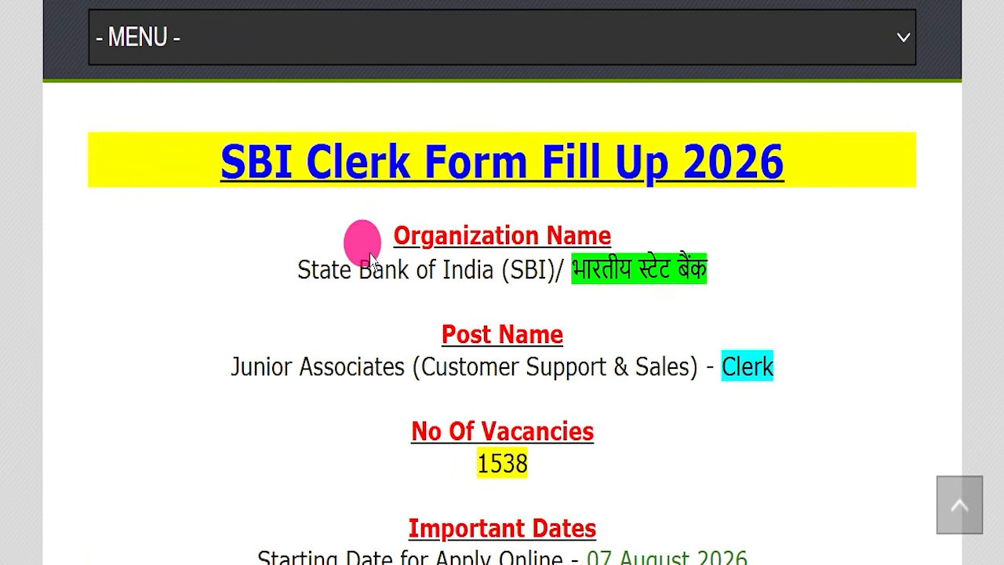
- Highlight the SBI Clerk Form Fill Up 2026 title, the organization name, the post name and the number of vacancies
drag(164, 156, 818, 216)
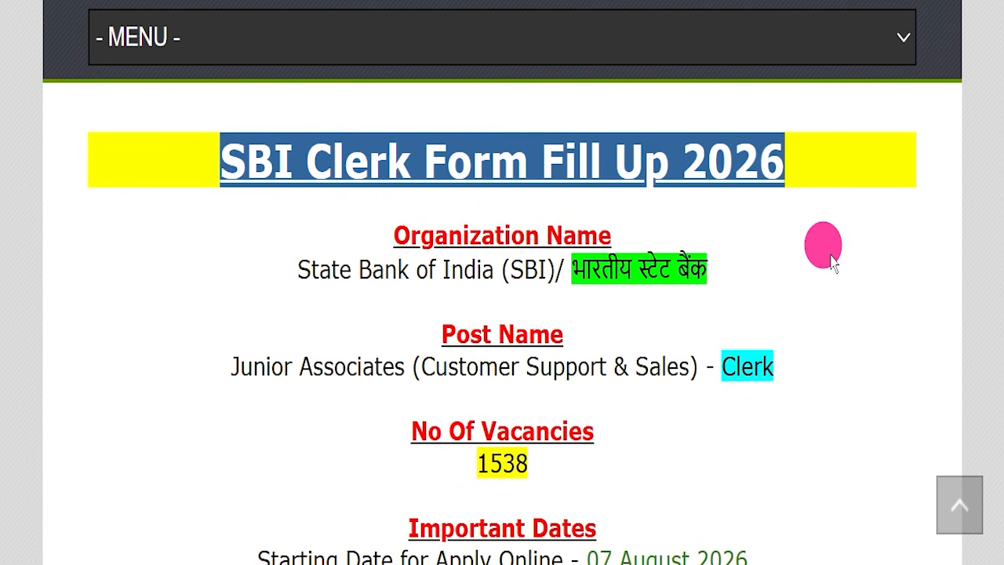
drag(292, 269, 774, 308)
drag(198, 367, 789, 374)
drag(415, 447, 625, 462)
- Highlight the online application start and last dates and the pay scale in the article
scroll(625, 463, down, 3)
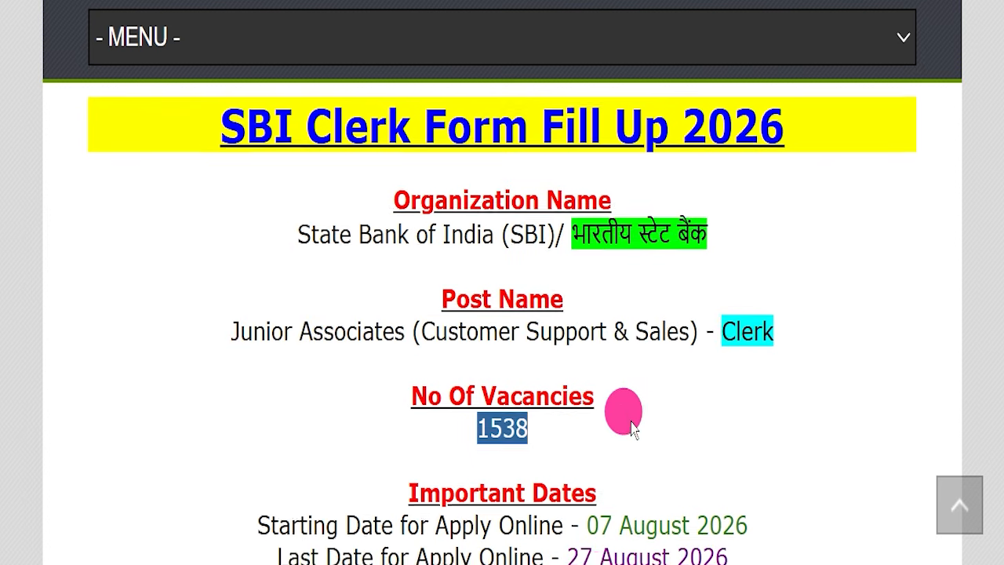
drag(235, 294, 730, 315)
click(740, 312)
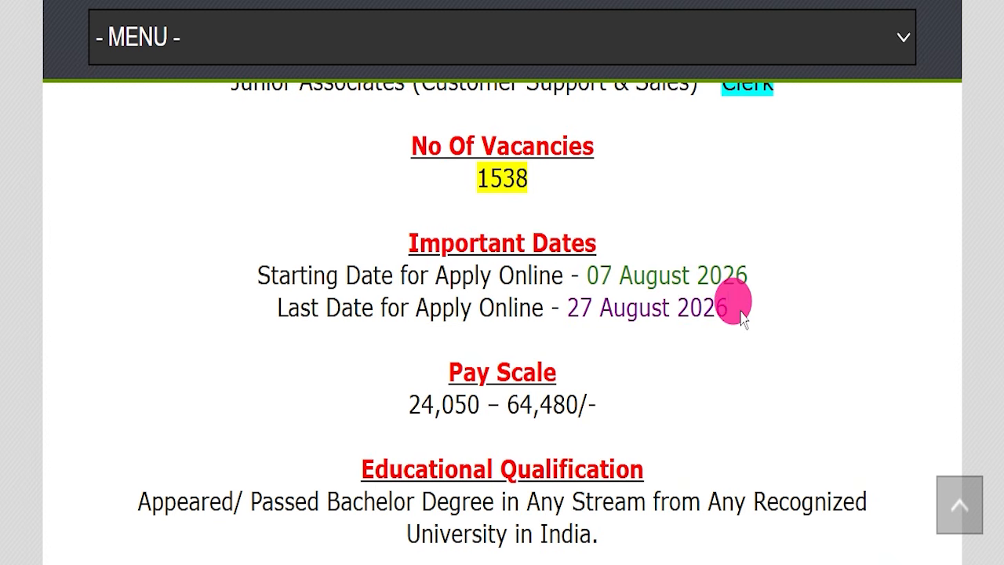
drag(746, 312, 627, 308)
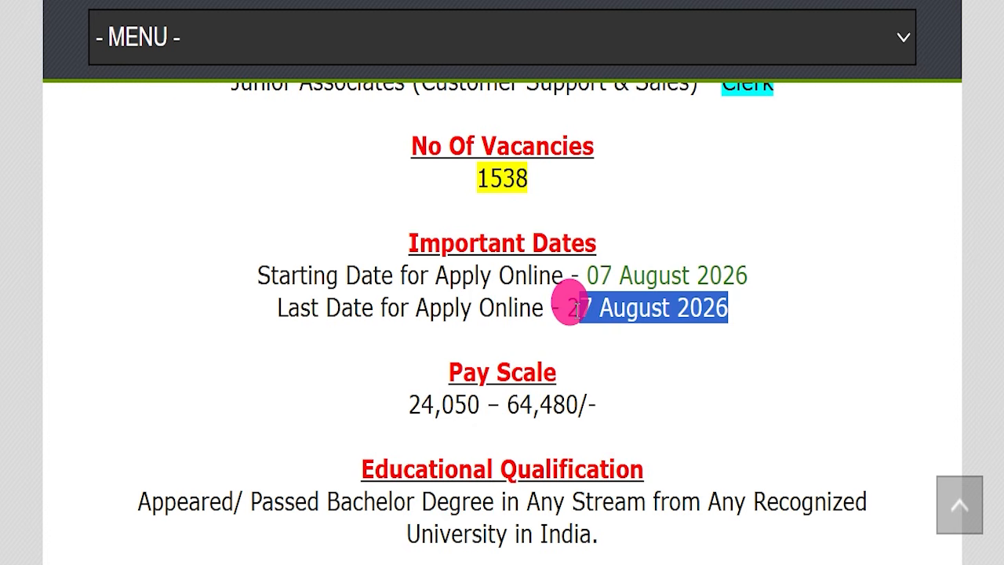
drag(401, 404, 643, 396)
- Highlight the educational qualification and the age limit in the article
scroll(674, 345, down, 2)
drag(105, 305, 624, 336)
scroll(634, 352, down, 2)
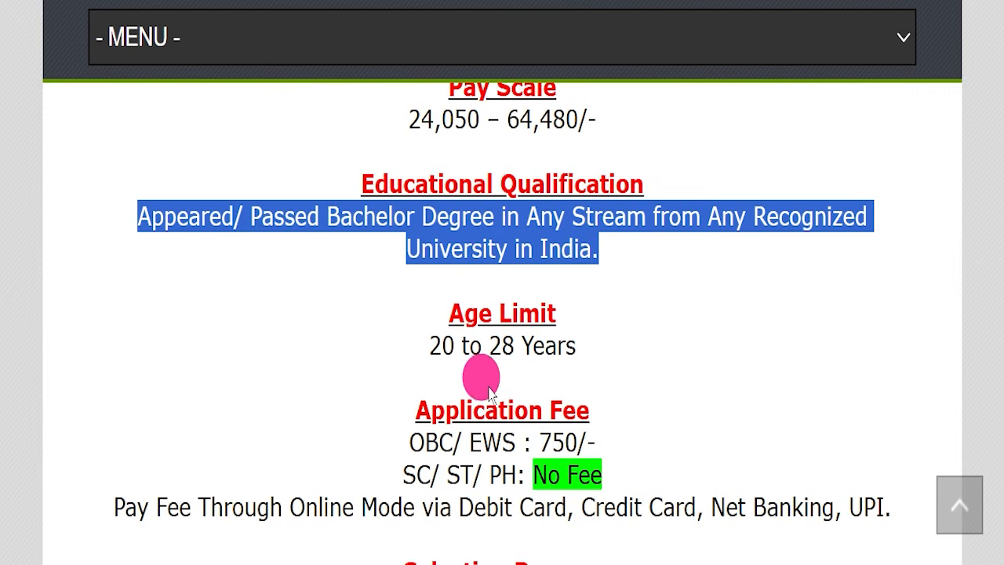
drag(384, 357, 664, 337)
- Highlight the application fees for OBC/EWS and SC/ST/PH candidates and the accepted online payment modes
scroll(663, 340, down, 2)
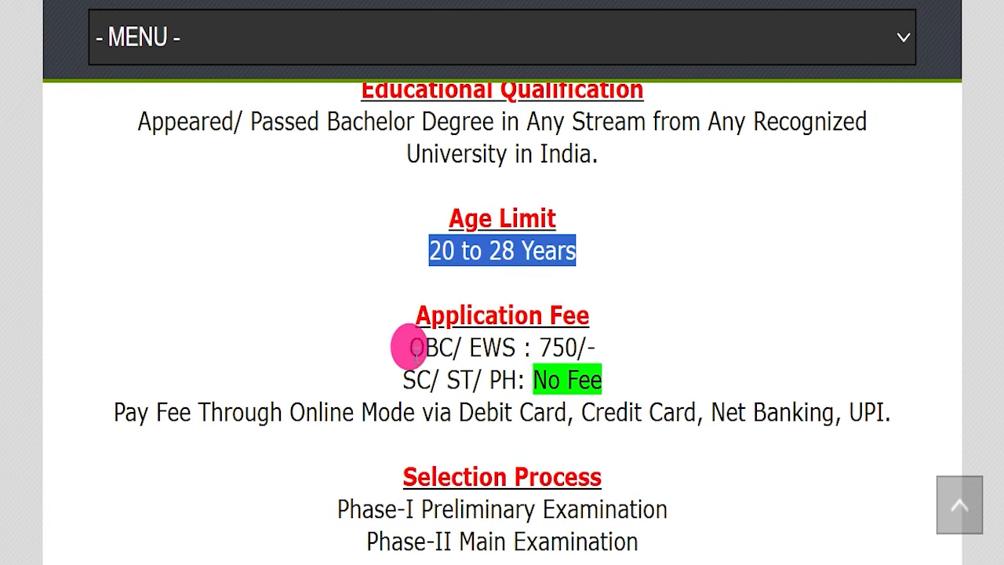
drag(383, 356, 626, 332)
drag(386, 373, 619, 383)
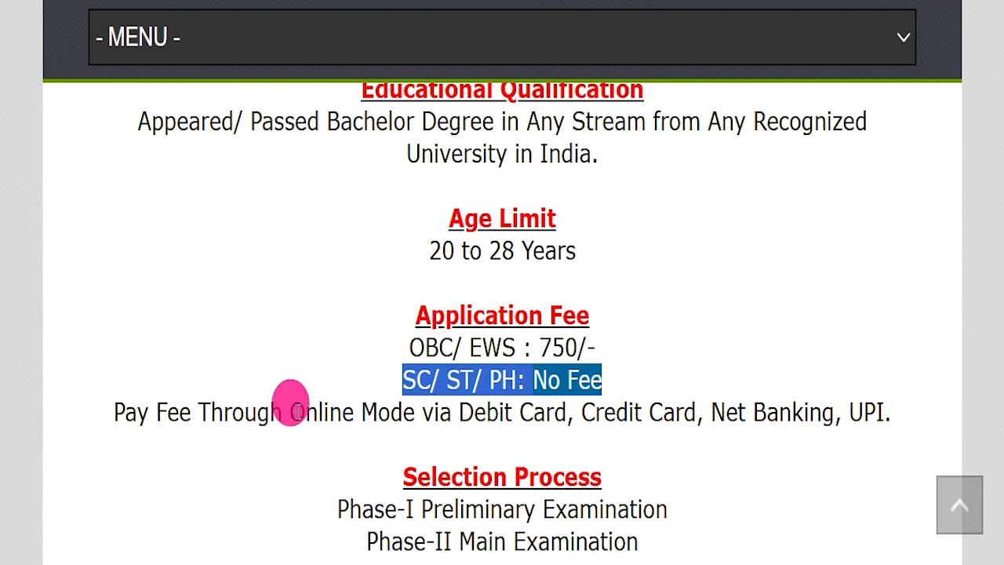
drag(290, 413, 894, 415)
- Highlight the selection process phases and the job location in the article
scroll(620, 360, down, 3)
drag(338, 318, 739, 367)
scroll(526, 321, down, 2)
drag(358, 351, 661, 416)
drag(549, 452, 457, 445)
- Highlight the official website address and the Important Links section of the article
scroll(690, 305, down, 4)
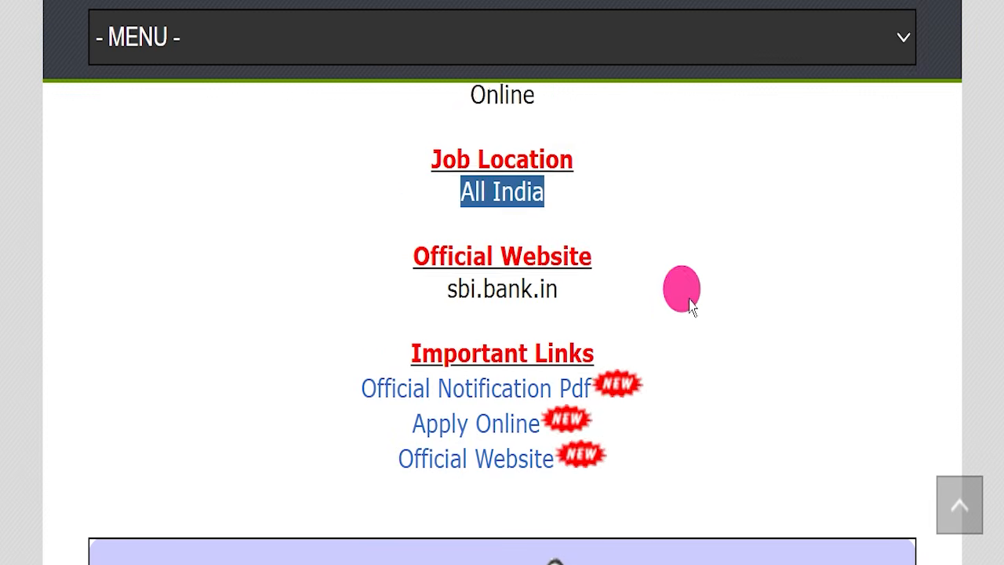
drag(353, 275, 649, 274)
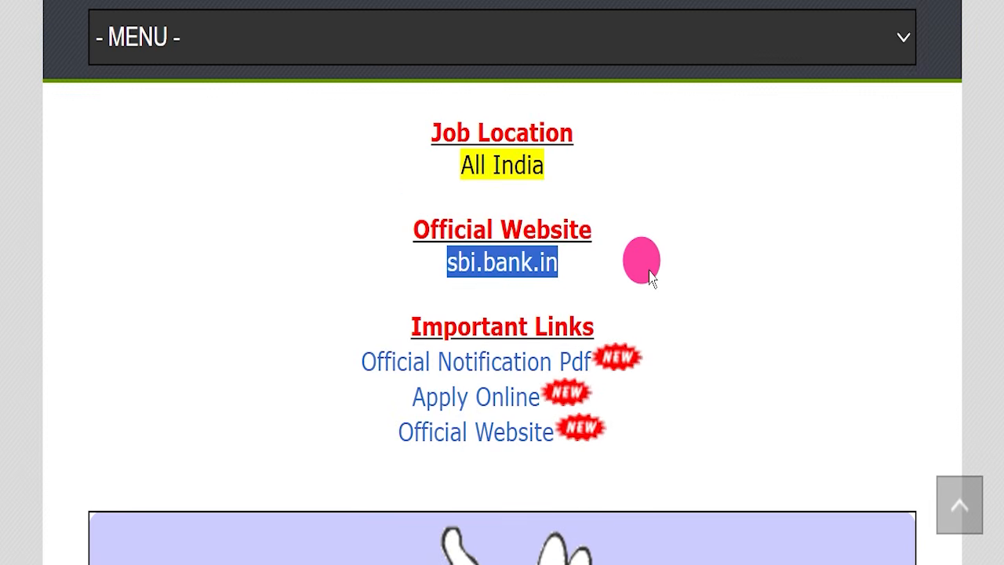
scroll(649, 274, down, 1)
drag(410, 228, 668, 336)
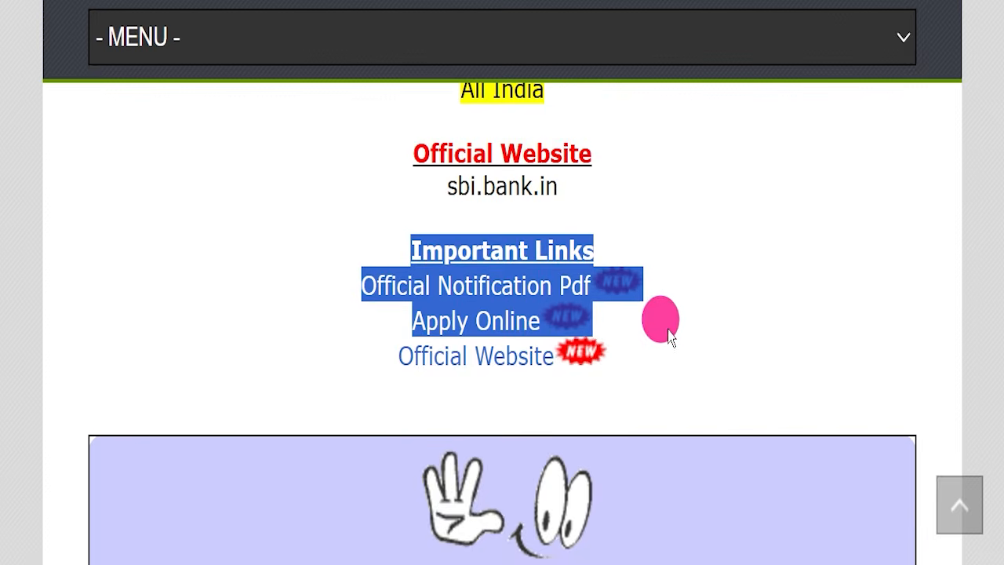
click(666, 341)
- Open the Official Notification PDF from the important links and go to the state-wise vacancy table on page 2
drag(383, 276, 590, 276)
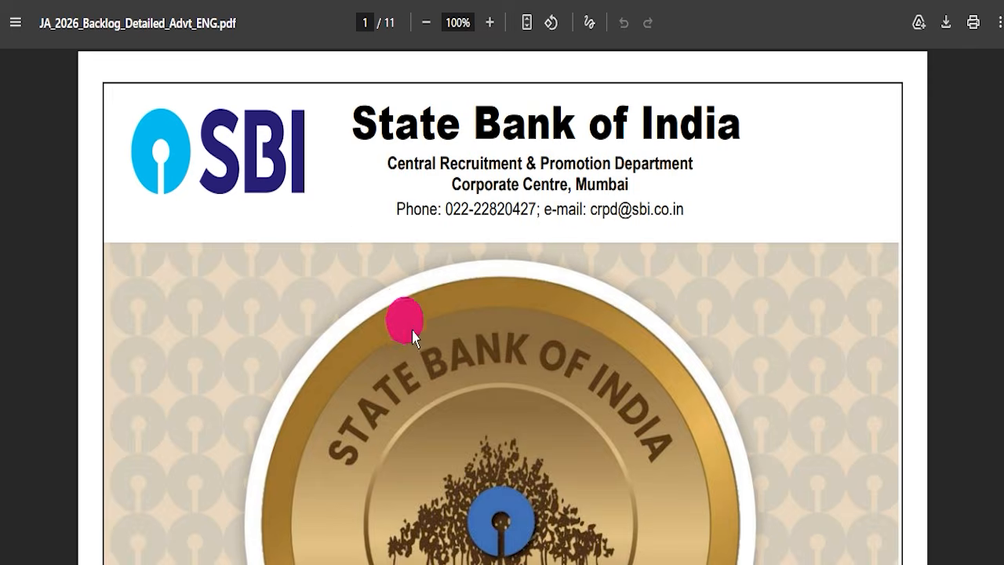
scroll(412, 331, down, 15)
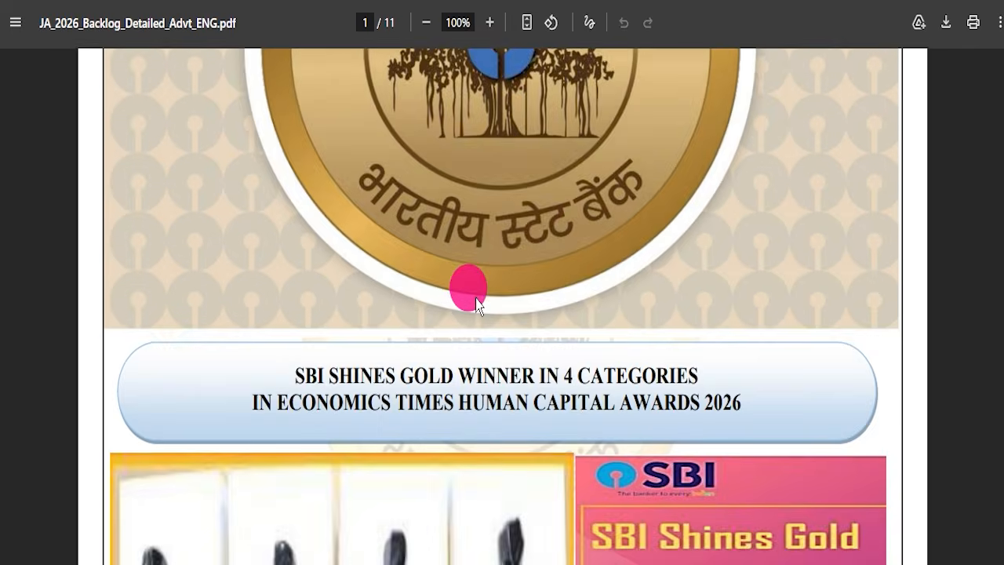
scroll(486, 298, down, 5)
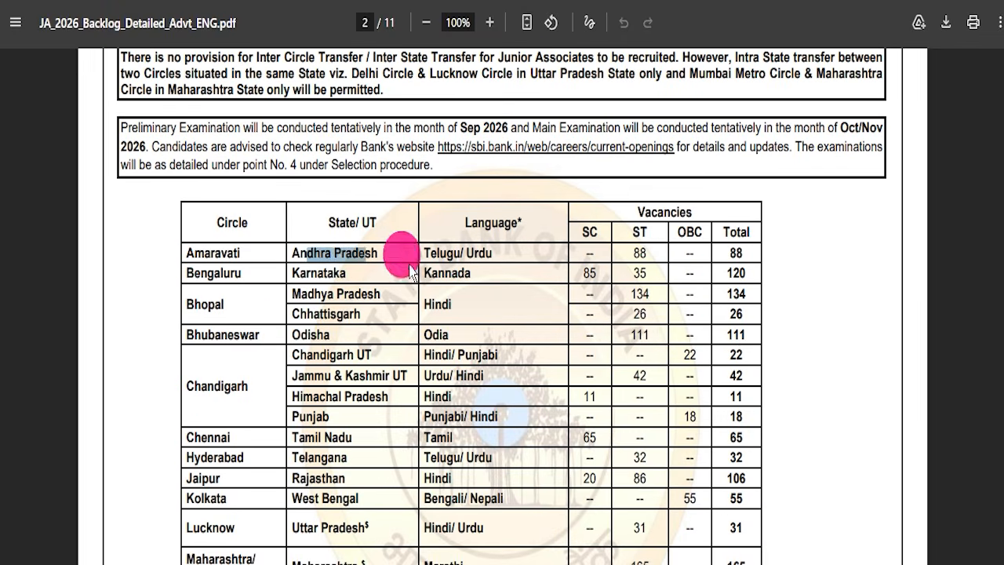
- Highlight "Junior Associates" and "SC/ST/OBC Backlog Vacancies" in the notification's heading on page 2
scroll(580, 365, up, 10)
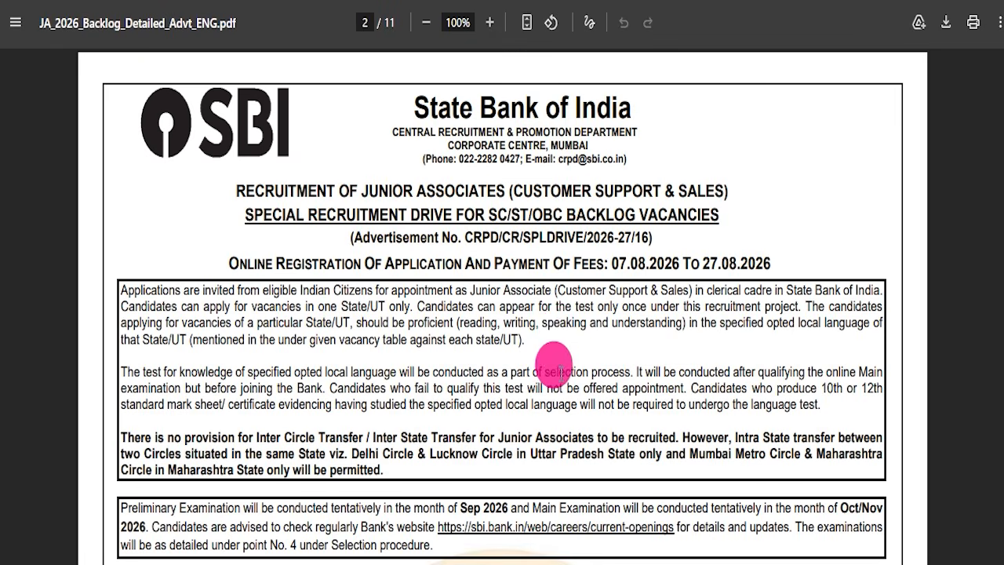
drag(361, 190, 494, 188)
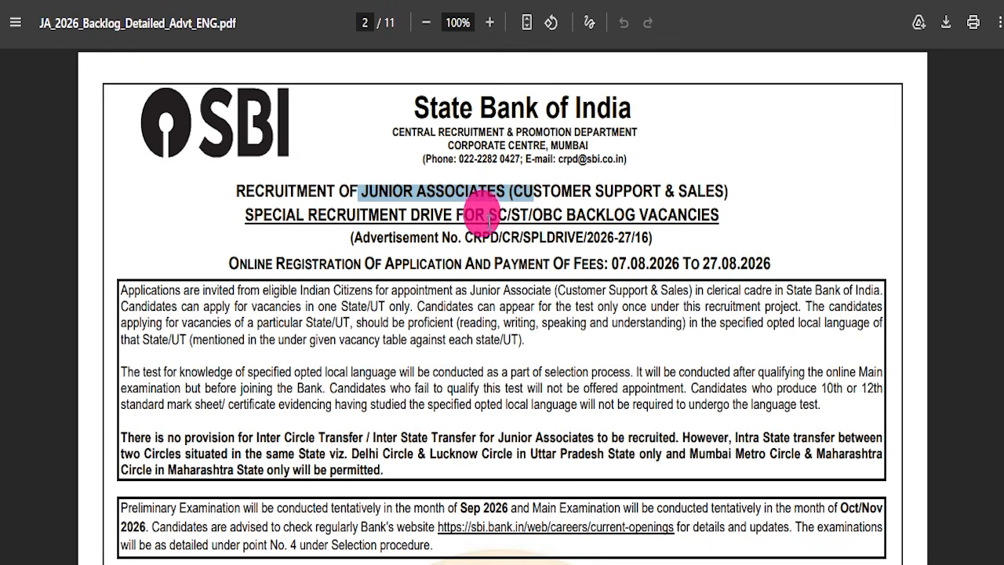
drag(488, 216, 681, 212)
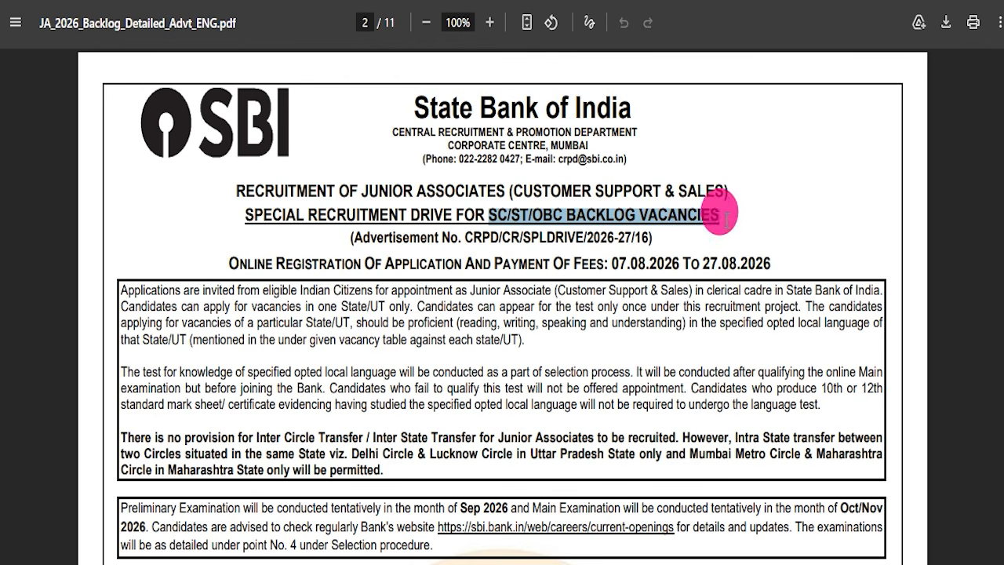
- Examine the eligibility criteria on page 3 of the notification, including the age limit and age relaxation table
scroll(719, 211, down, 14)
scroll(525, 318, down, 3)
scroll(582, 297, up, 4)
scroll(437, 85, down, 4)
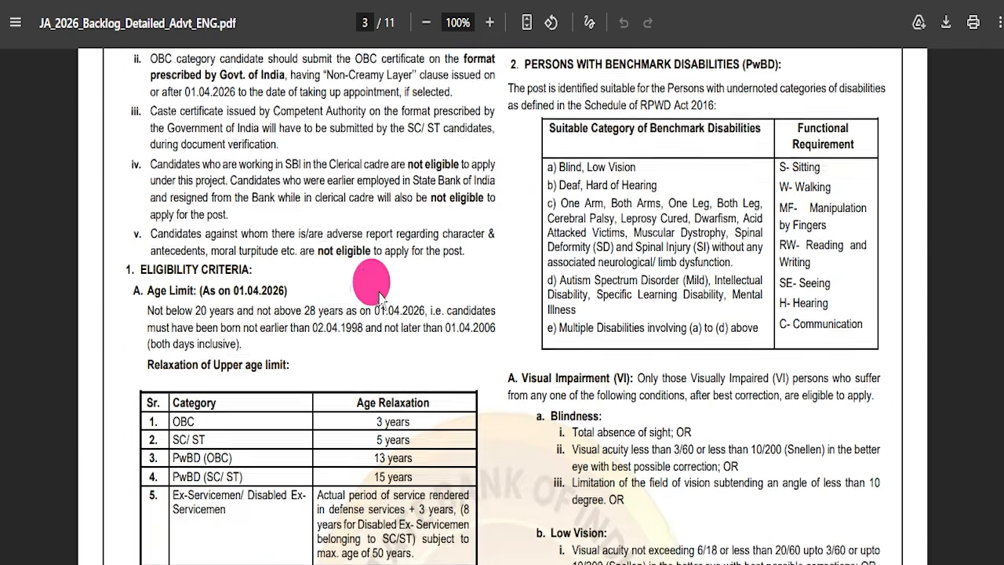
scroll(372, 290, down, 2)
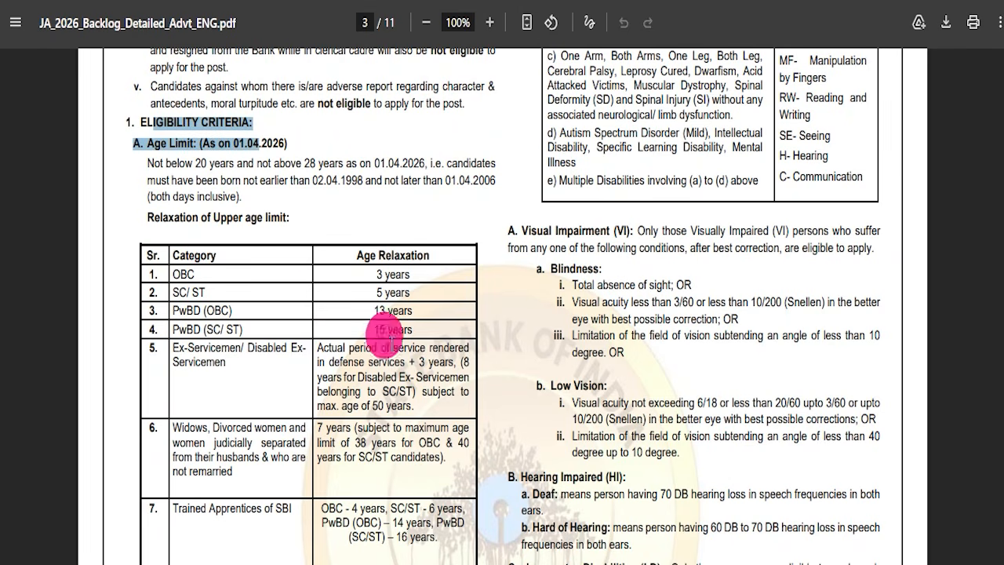
- Examine the notification from the academic qualifications on page 3 through the exam pattern, application fee and application guidelines to the exam centres on page 8
scroll(385, 285, down, 13)
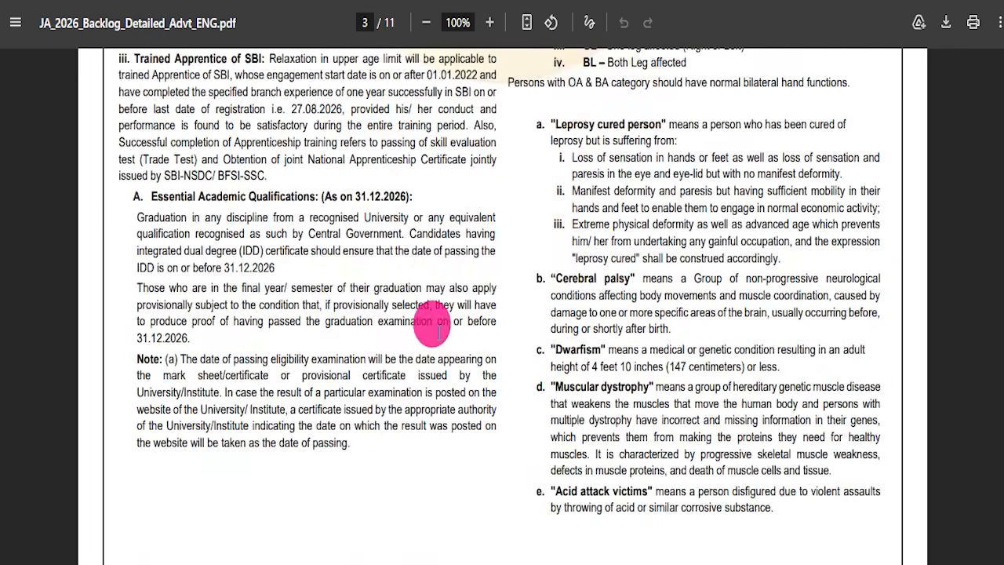
scroll(510, 309, down, 10)
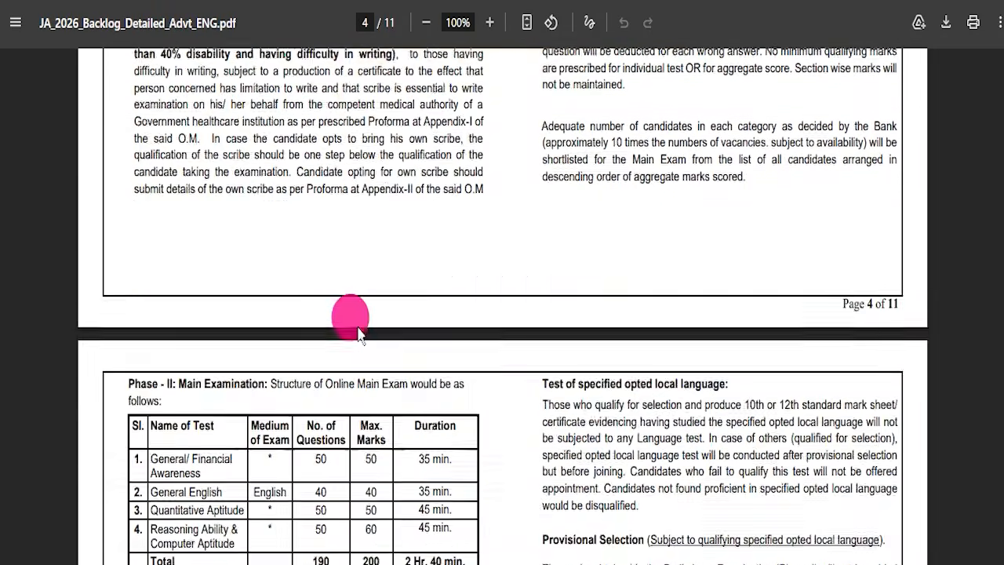
scroll(358, 334, down, 4)
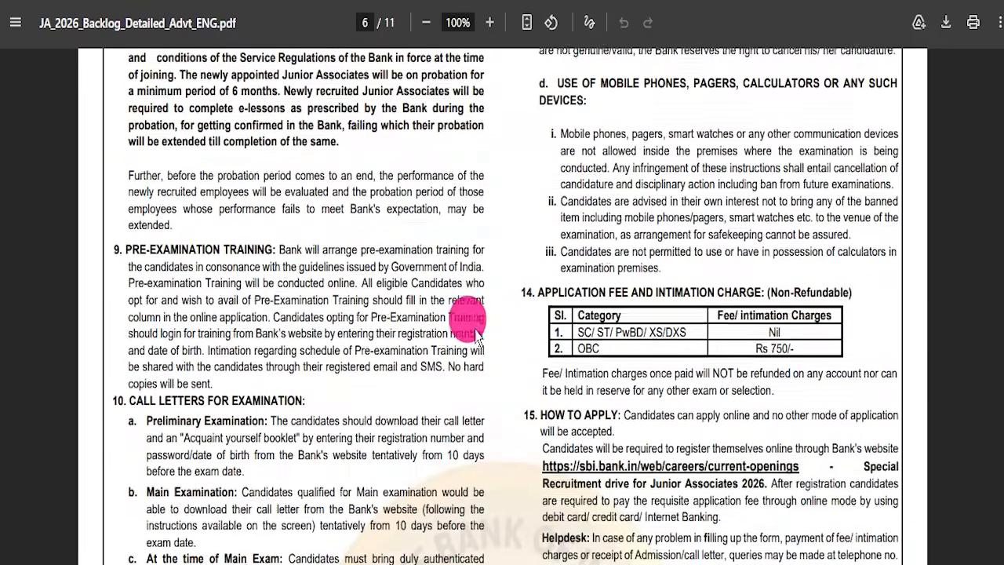
scroll(477, 333, down, 5)
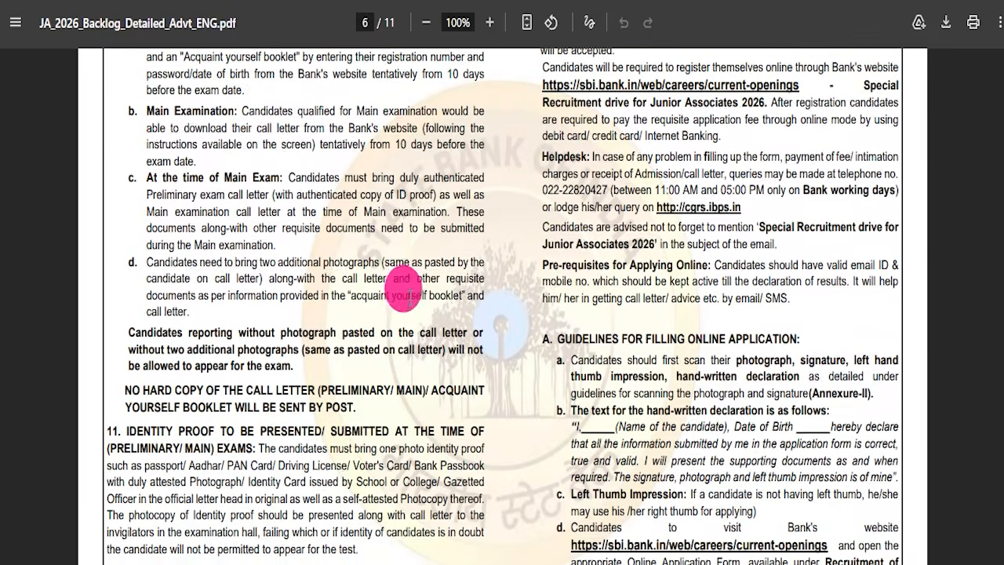
scroll(404, 291, down, 4)
scroll(414, 318, down, 20)
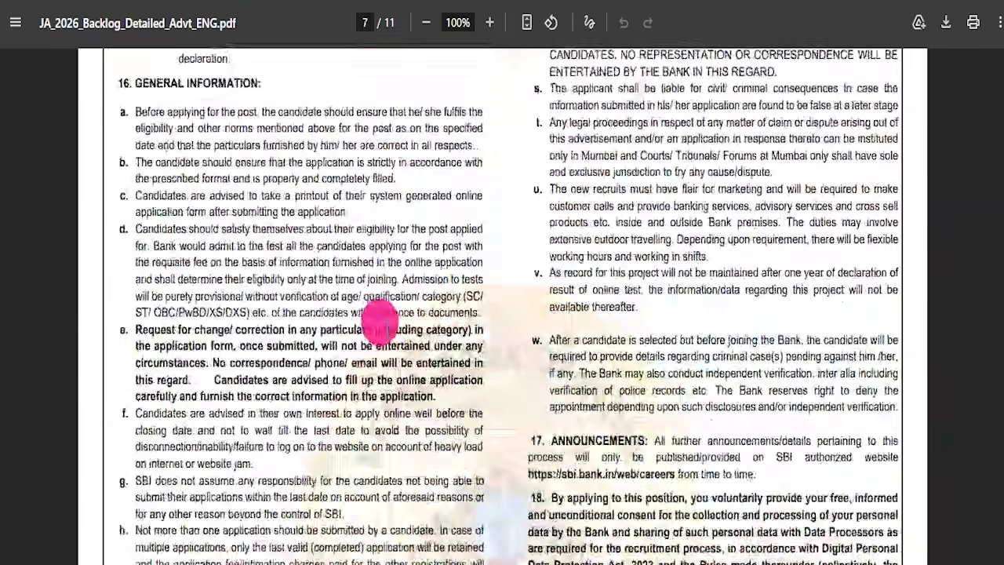
scroll(330, 314, up, 4)
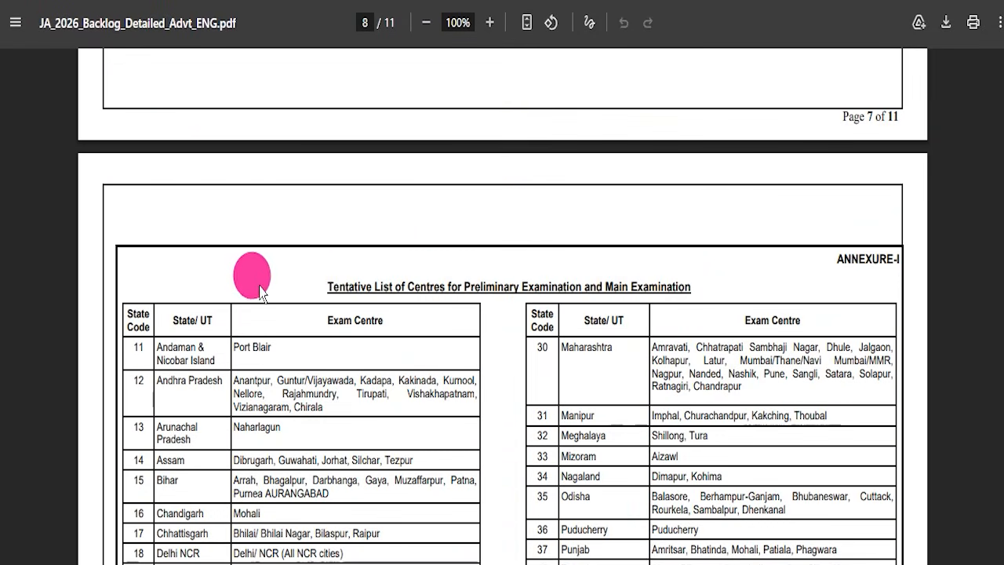
scroll(453, 379, down, 18)
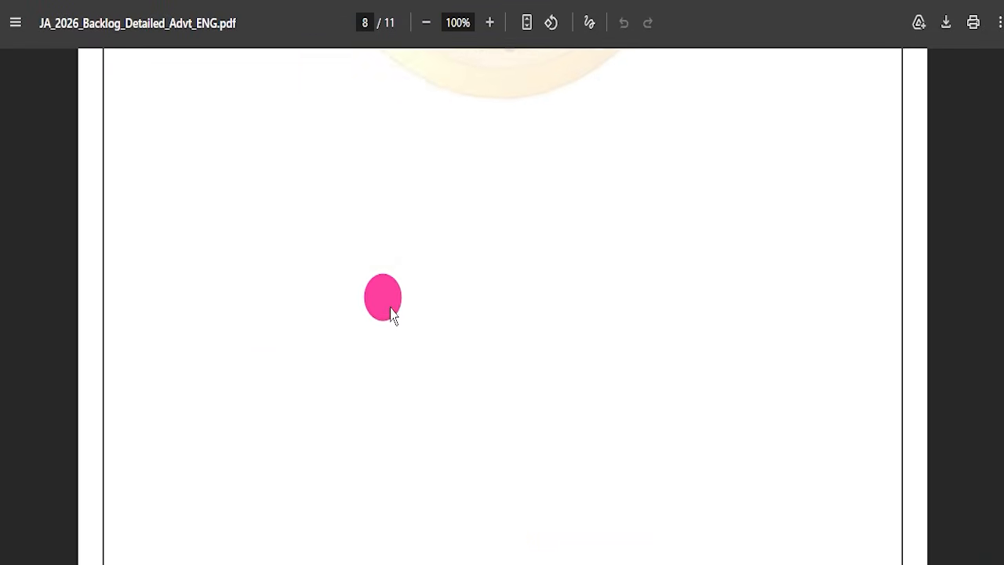
- Highlight the photograph image requirements and document scanning instructions on page 9, and review the signature, thumb impression and declaration specifications
scroll(236, 271, down, 2)
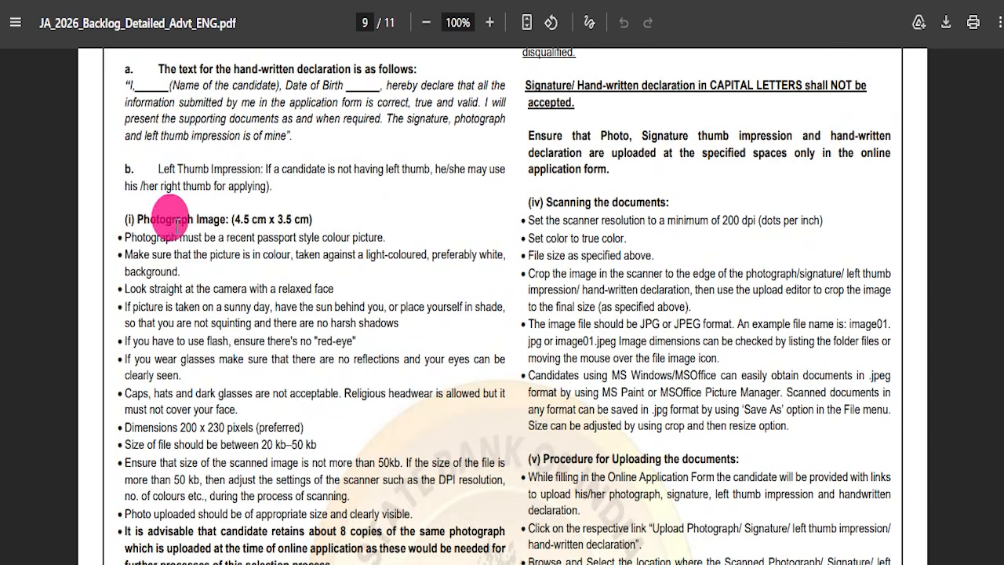
drag(174, 219, 335, 446)
drag(539, 264, 619, 494)
scroll(247, 299, down, 9)
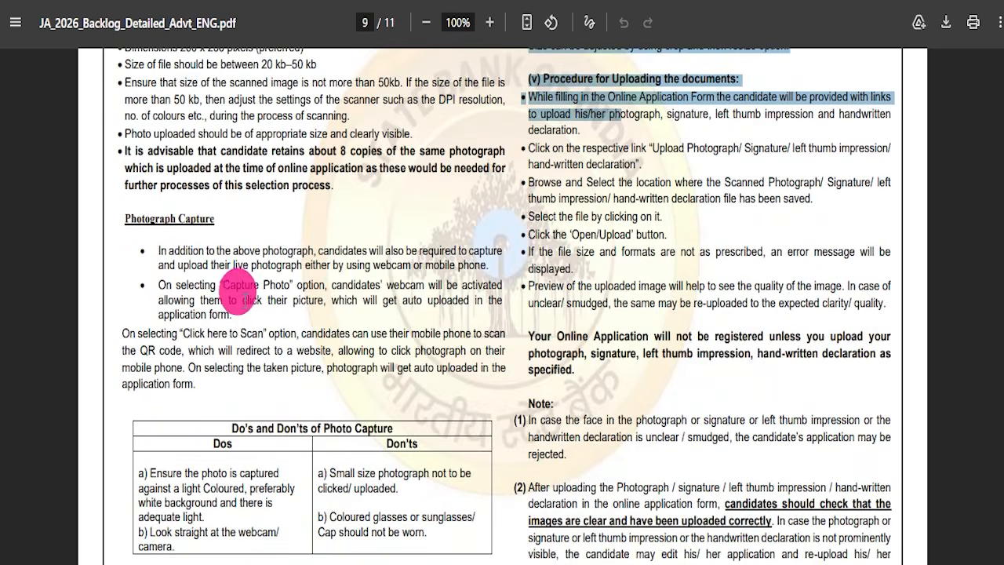
scroll(328, 310, down, 14)
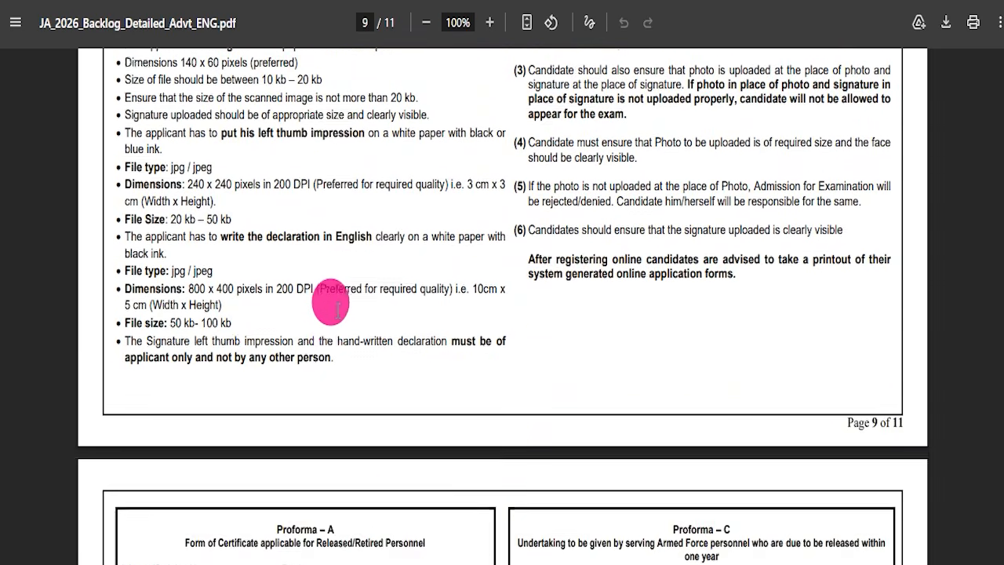
scroll(346, 302, down, 8)
- Return to the cover page of the notification
scroll(341, 302, up, 20)
scroll(370, 348, up, 20)
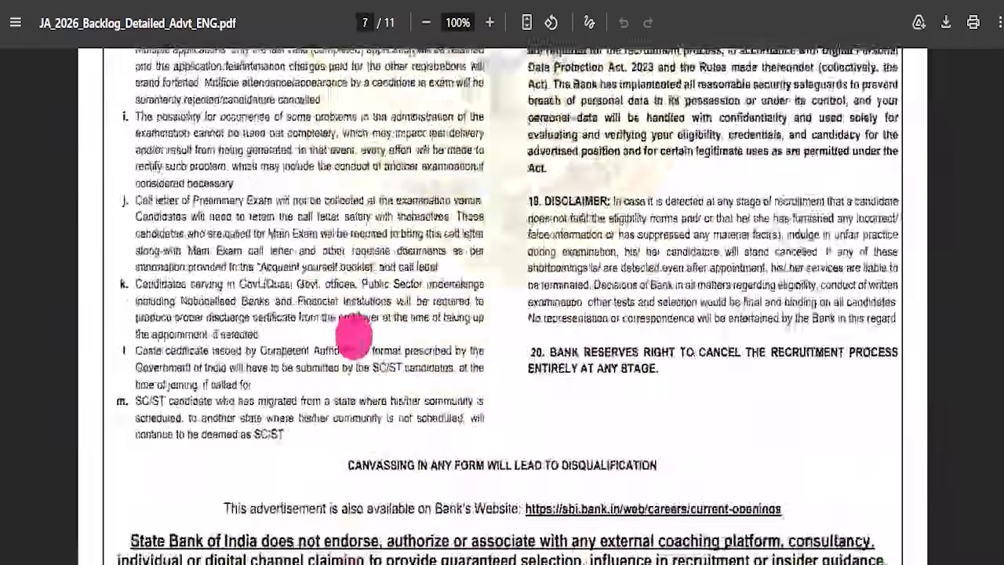
scroll(370, 358, up, 20)
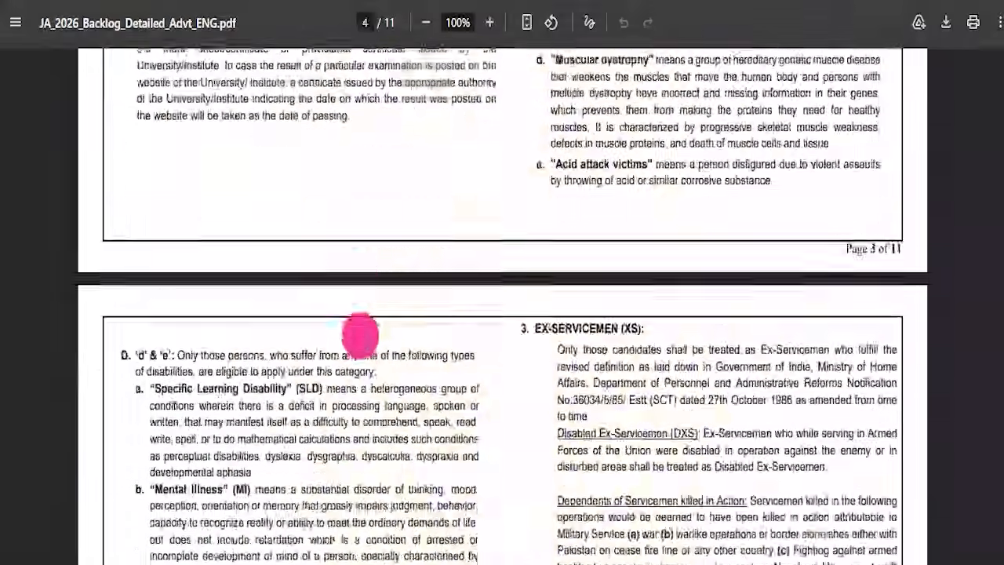
scroll(357, 345, up, 12)
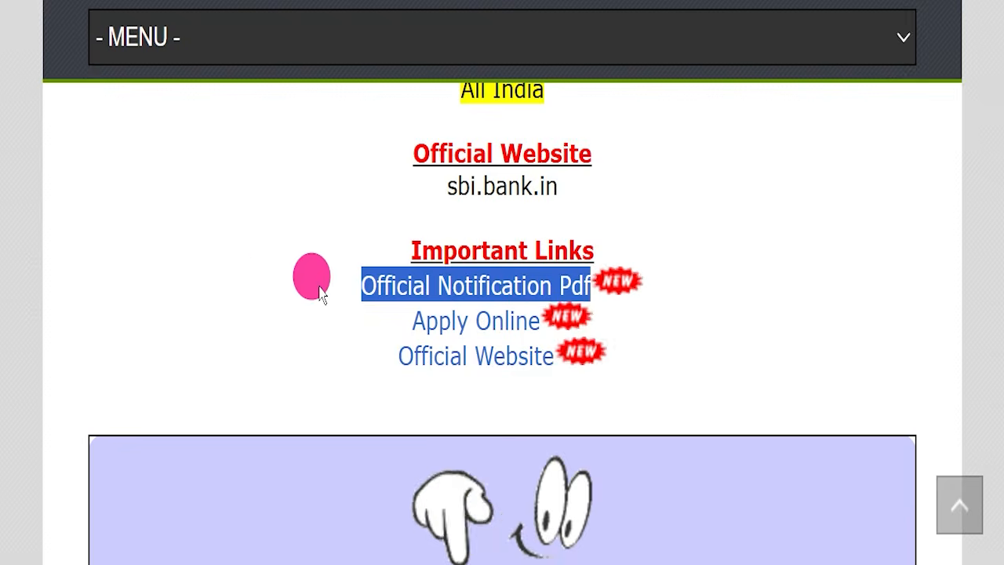
drag(412, 321, 541, 316)
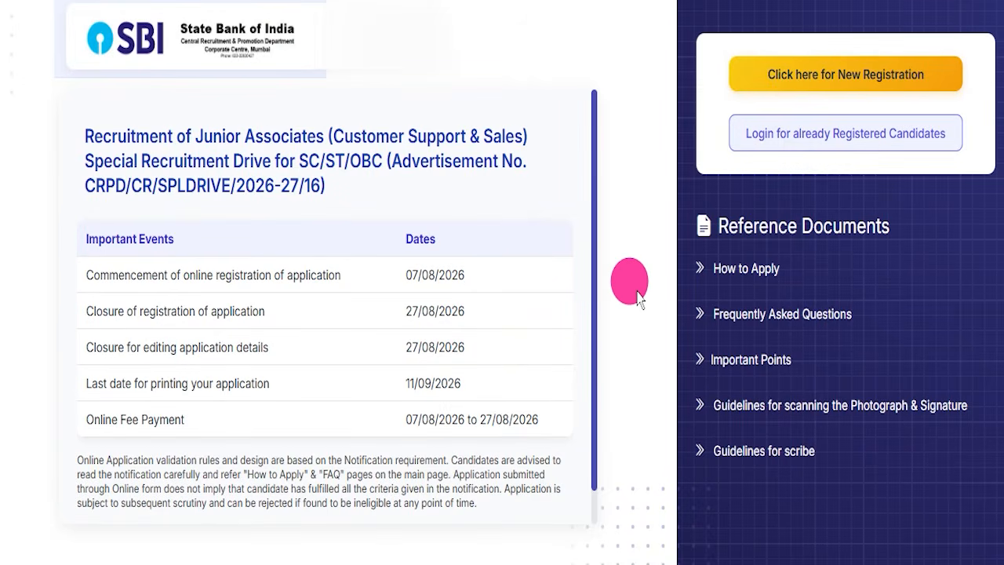
- Mark the Registration Number, Password, Security Code and Submit in the login form for already registered candidates, clear the marks and close the form
key(ctrl+minus)
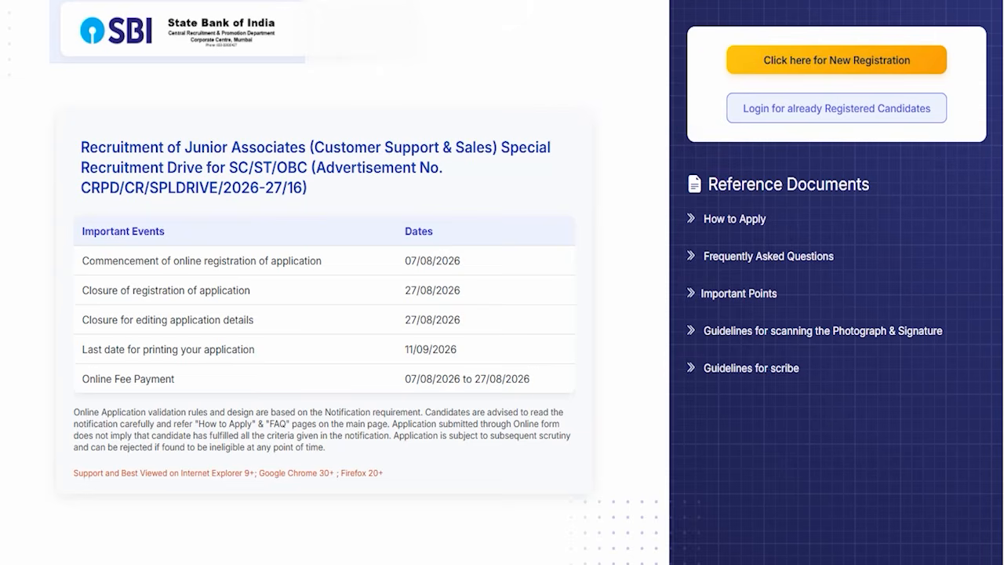
click(734, 120)
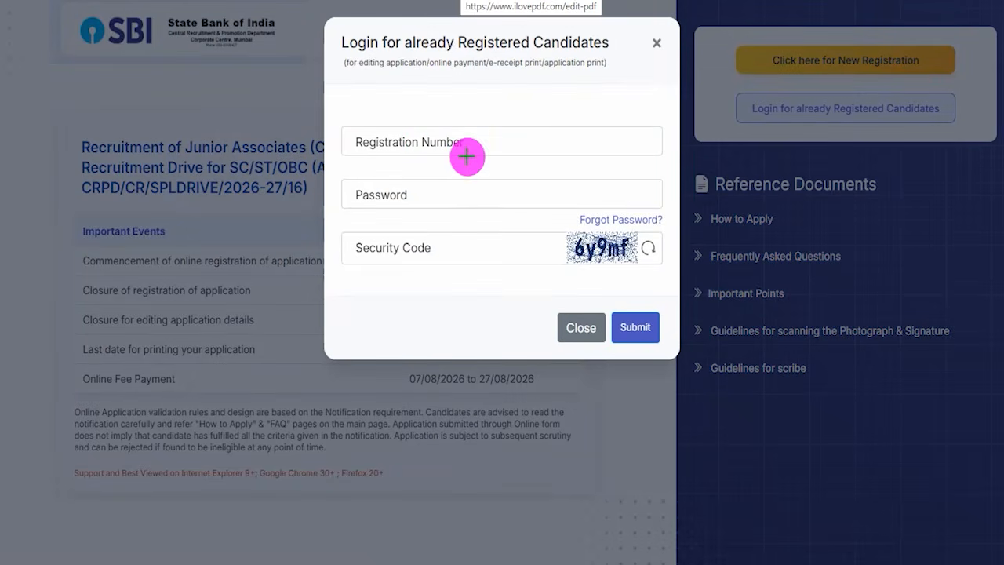
drag(475, 140, 508, 99)
drag(414, 193, 451, 159)
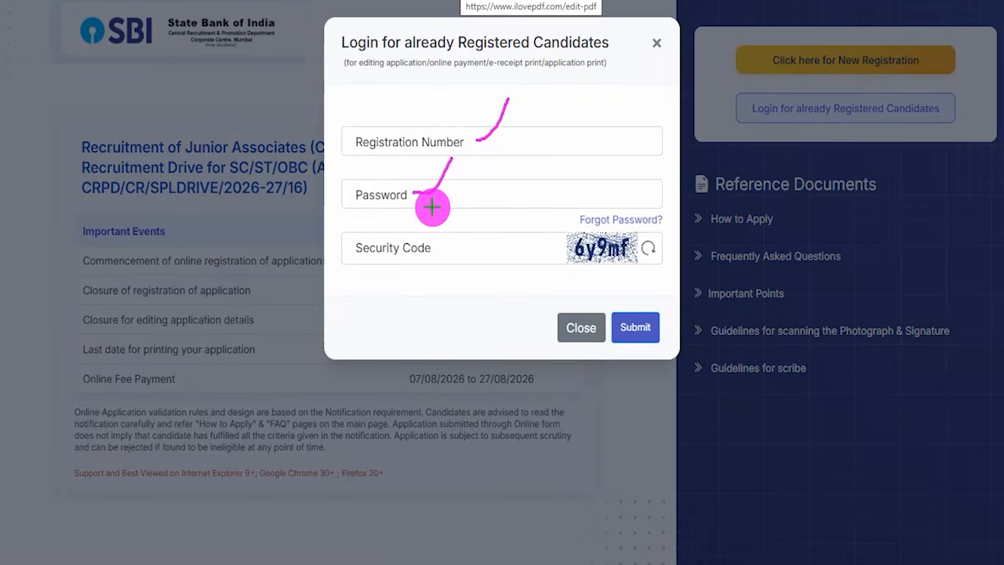
drag(565, 269, 642, 265)
drag(437, 251, 480, 210)
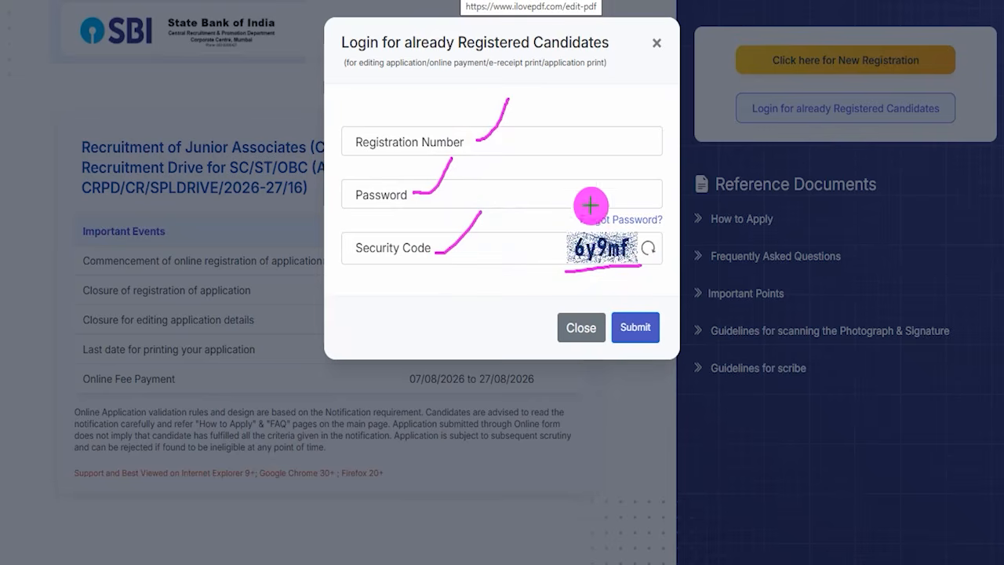
drag(658, 165, 646, 298)
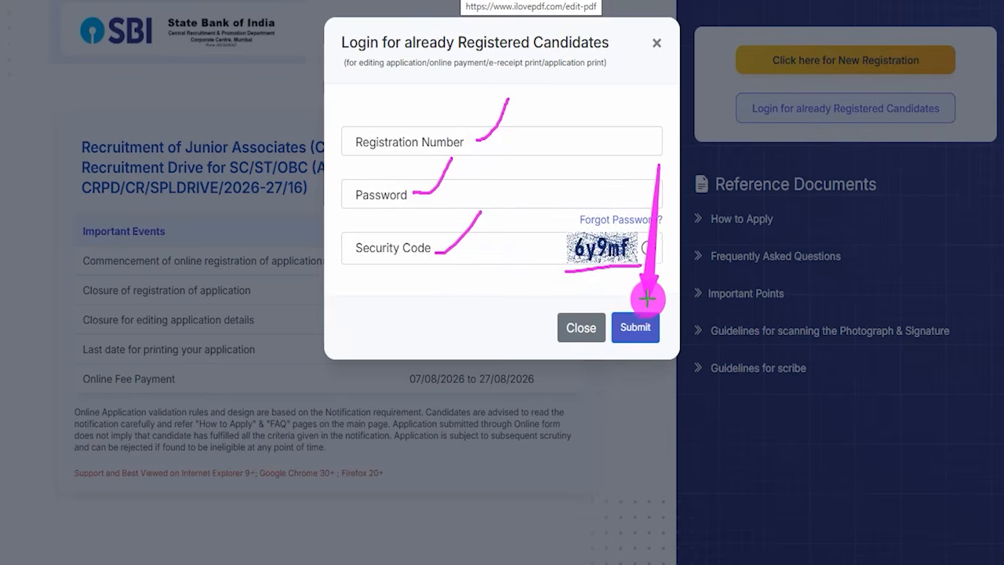
key(Escape)
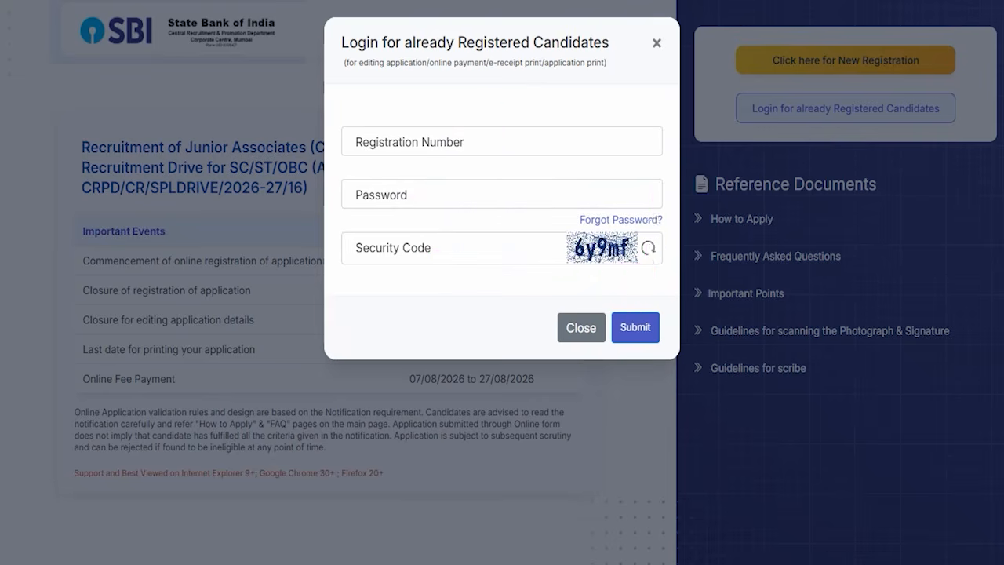
click(656, 43)
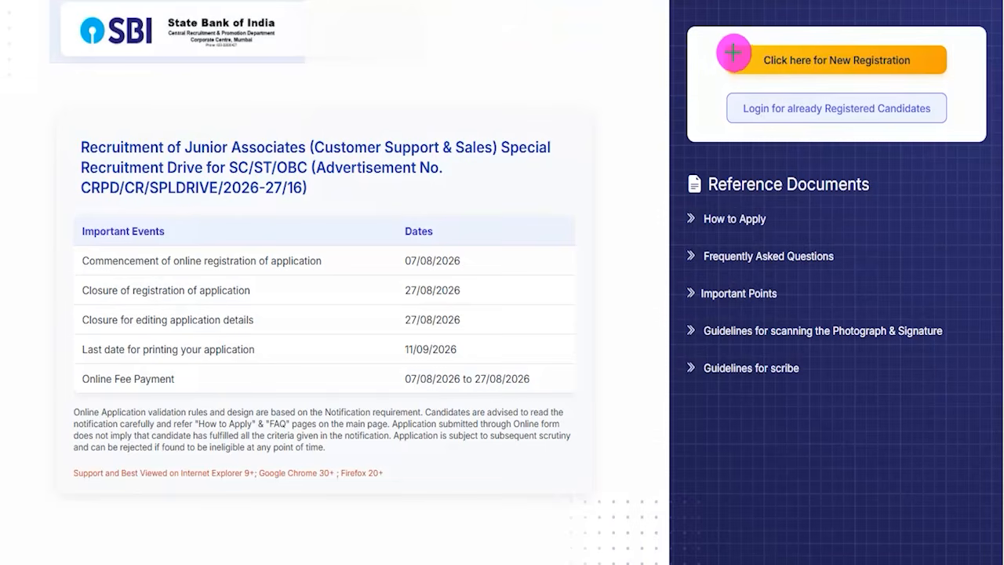
- Mark the new registration option on the recruitment portal, start a new registration and go to the name fields under Basic Information
drag(708, 31, 960, 89)
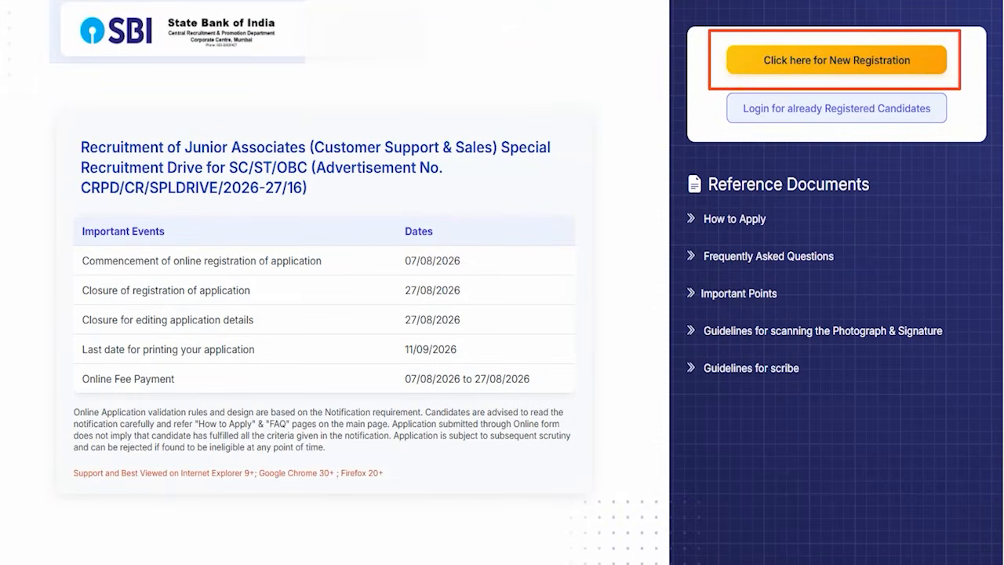
click(795, 57)
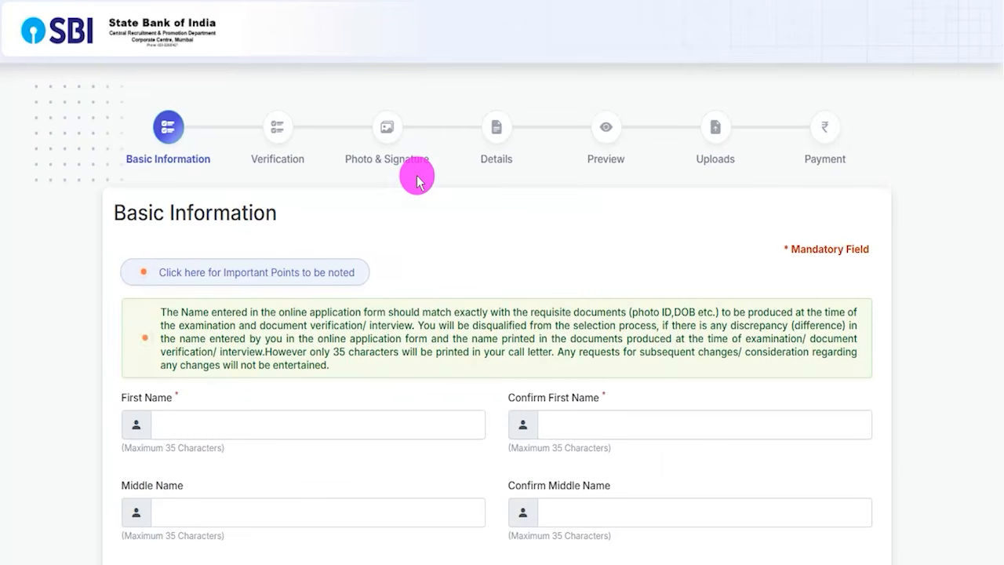
scroll(481, 384, down, 3)
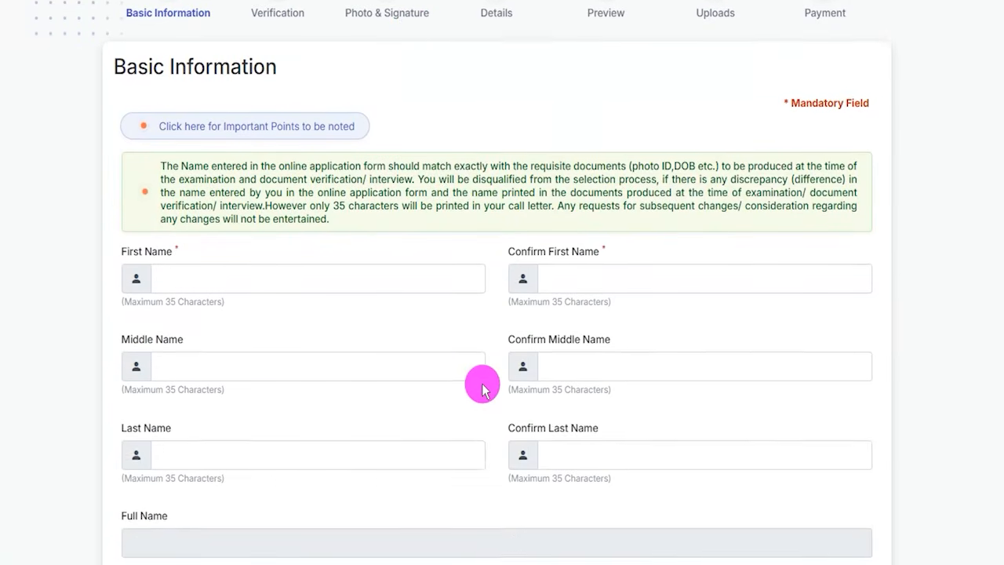
scroll(482, 388, down, 2)
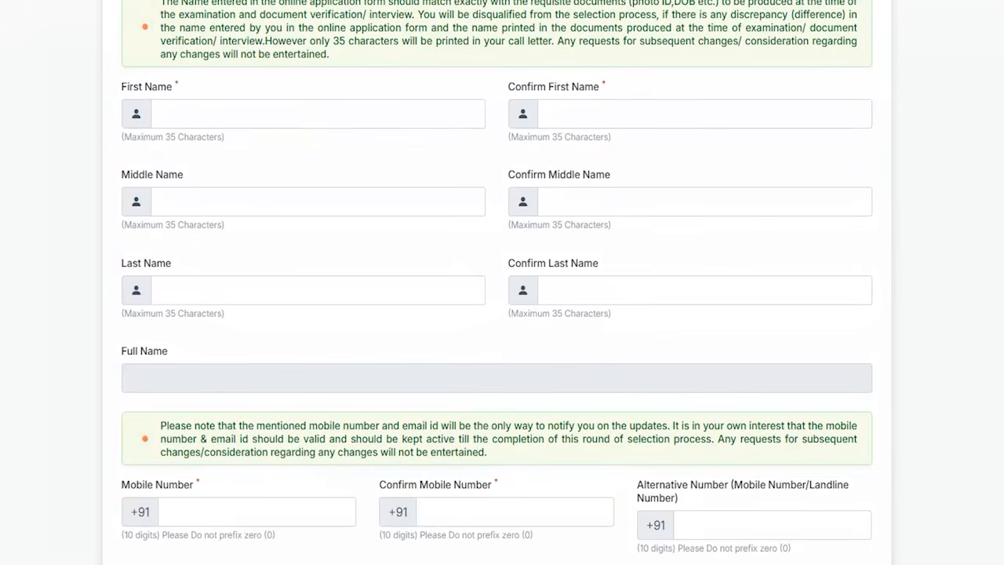
- Mark the First Name and Confirm First Name fields with red ticks and the middle and last name fields with red lines
drag(250, 114, 274, 89)
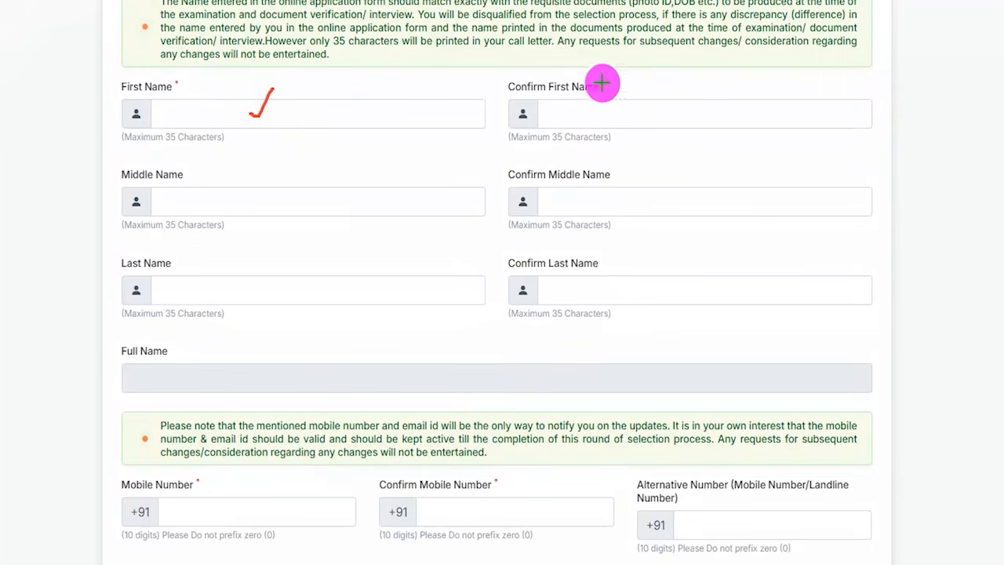
drag(604, 107, 635, 74)
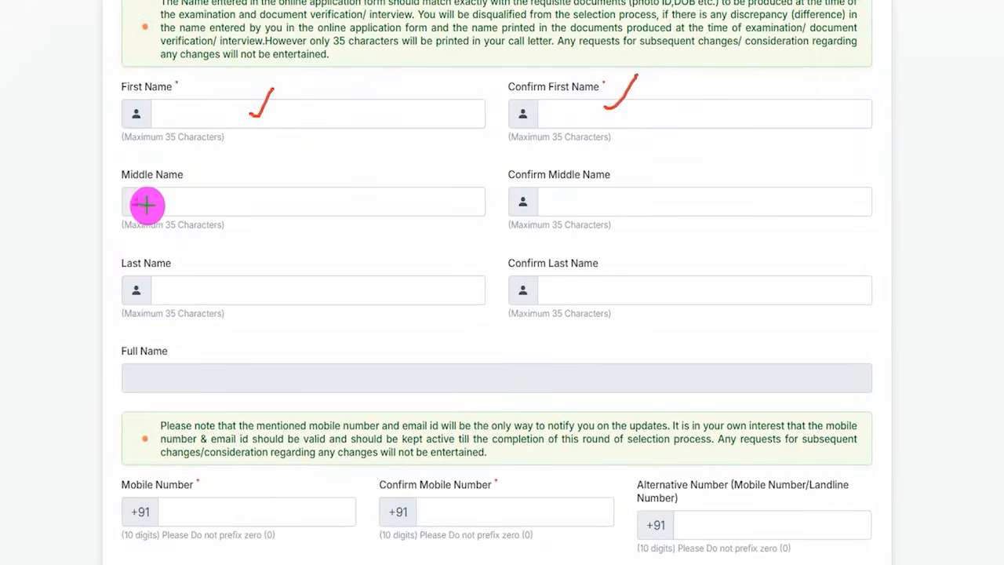
drag(228, 203, 301, 203)
drag(558, 199, 594, 195)
drag(249, 292, 335, 292)
drag(560, 292, 627, 297)
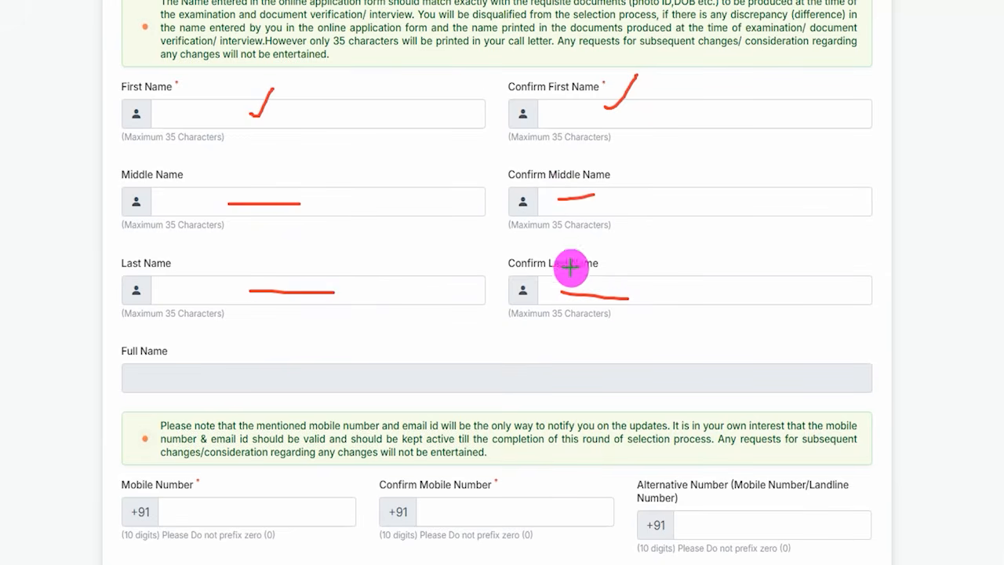
drag(378, 201, 458, 201)
drag(659, 207, 733, 207)
drag(399, 294, 461, 293)
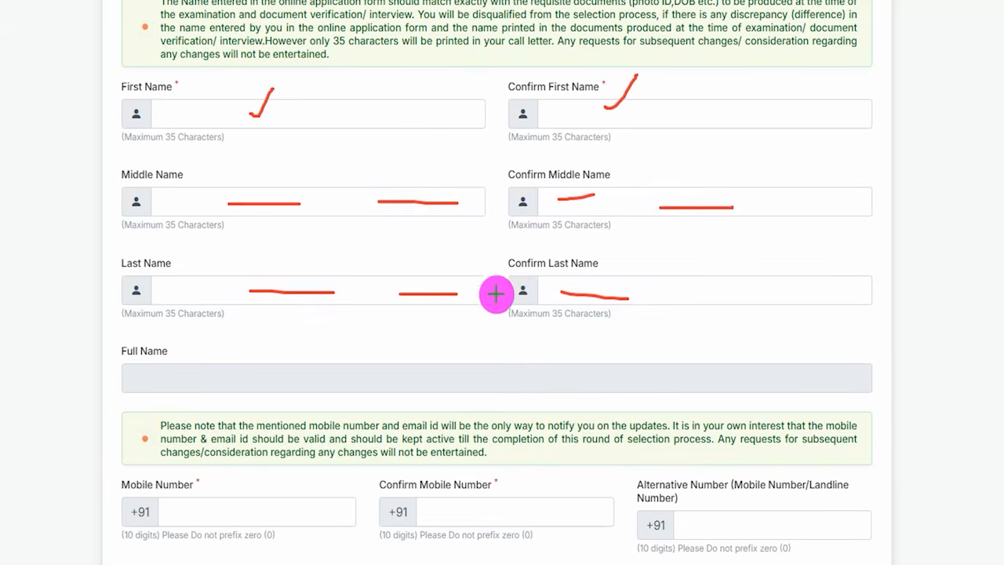
drag(638, 289, 672, 289)
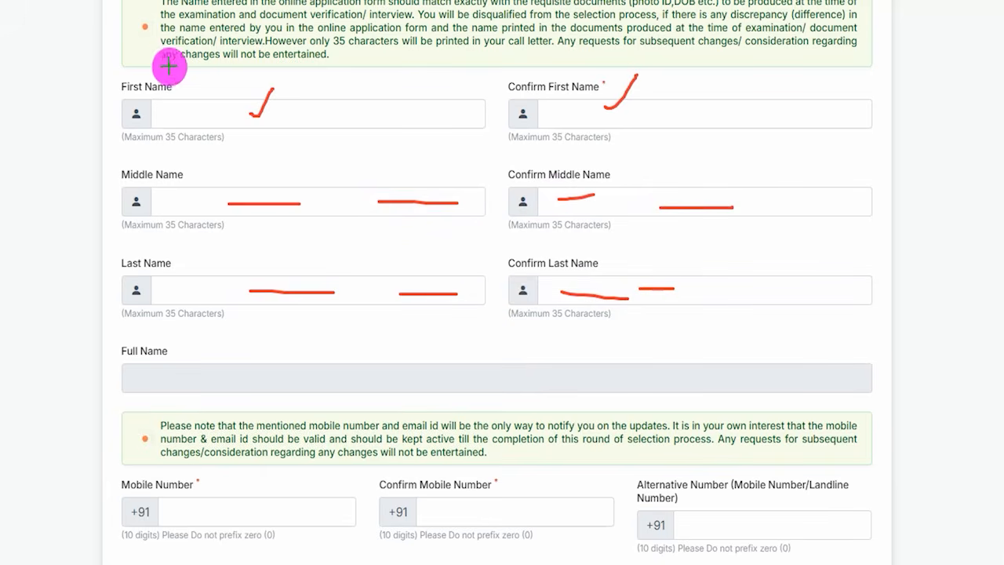
- Circle the mandatory asterisk beside First Name, add short red lines in the middle and last name fields, and clear all the marks
drag(175, 69, 169, 74)
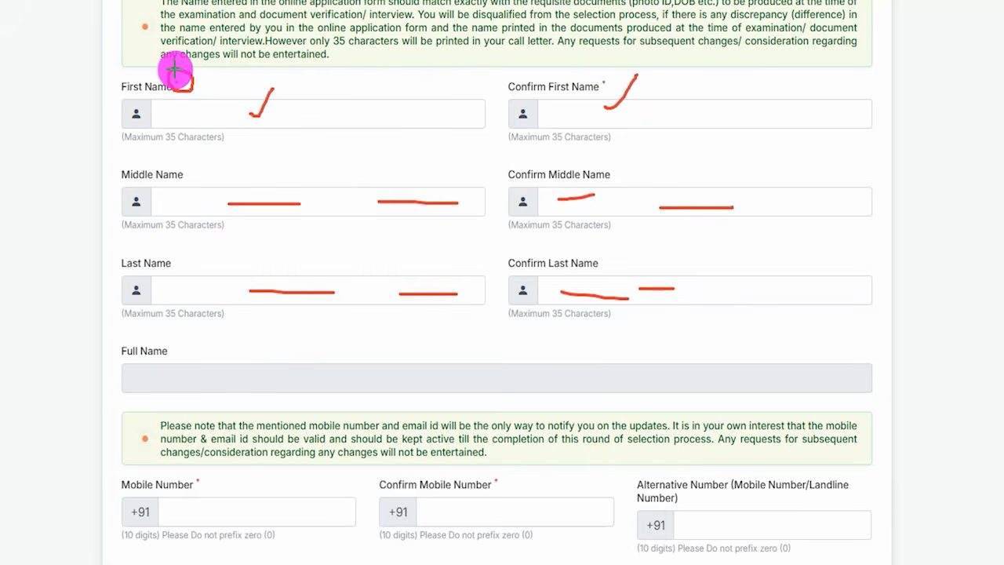
drag(175, 69, 173, 72)
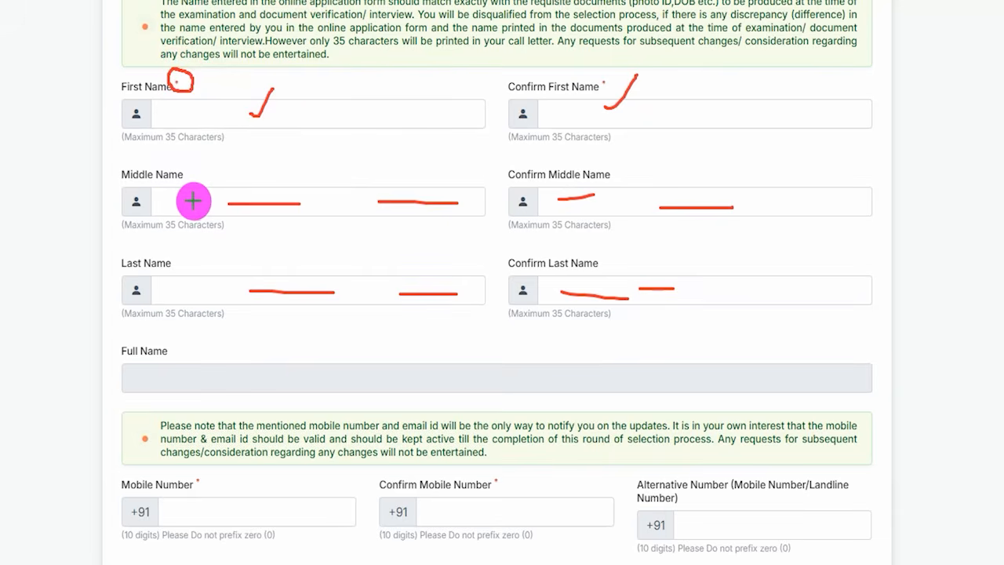
drag(188, 202, 215, 203)
drag(750, 201, 771, 203)
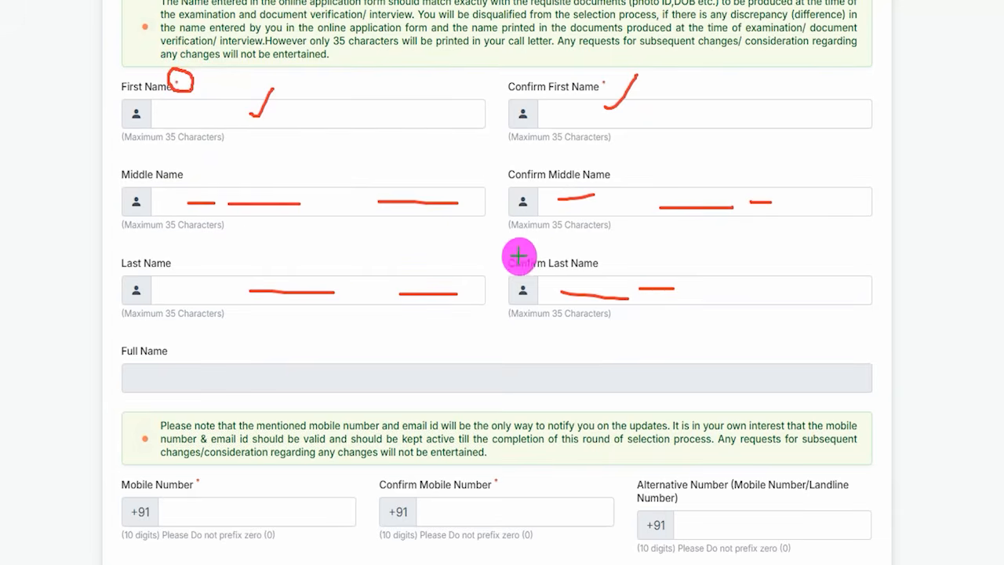
drag(371, 289, 394, 288)
drag(698, 289, 716, 289)
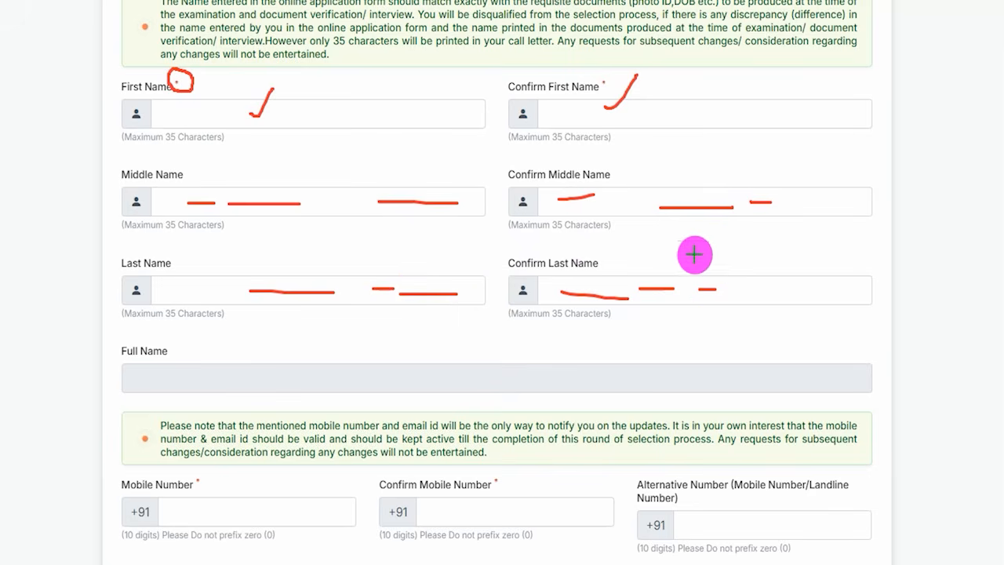
key(Escape)
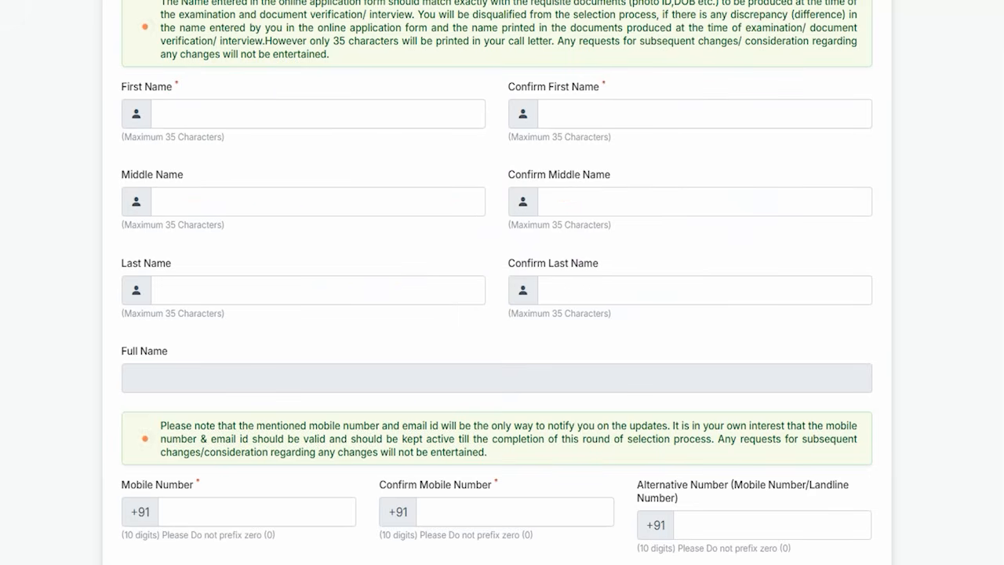
- Tick the Mobile Number, Confirm Mobile Number and Email ID fields, underline and tick Alternative Number, and clear all the marks
scroll(424, 421, down, 4)
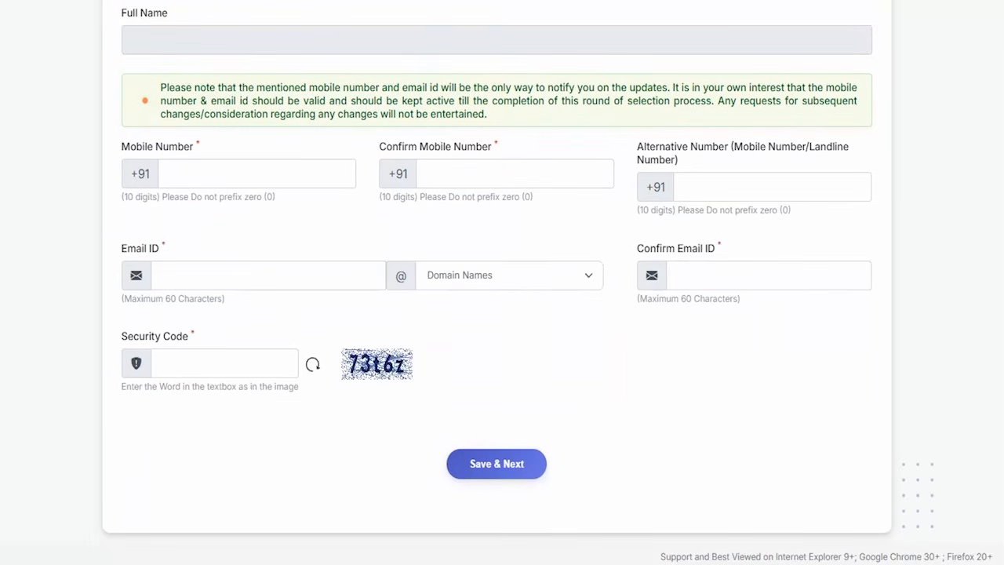
drag(251, 170, 292, 139)
drag(507, 175, 537, 141)
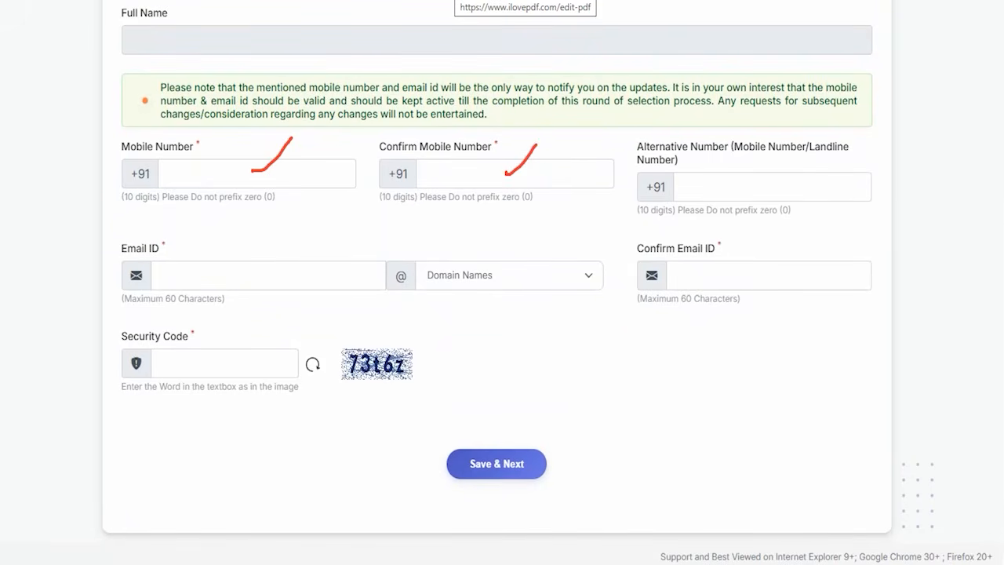
drag(706, 192, 768, 192)
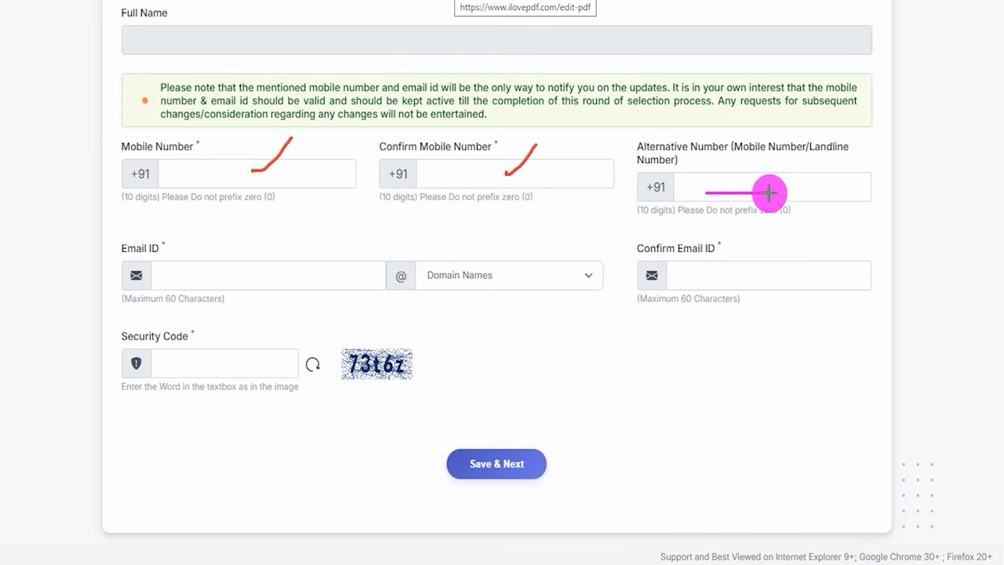
drag(778, 191, 809, 157)
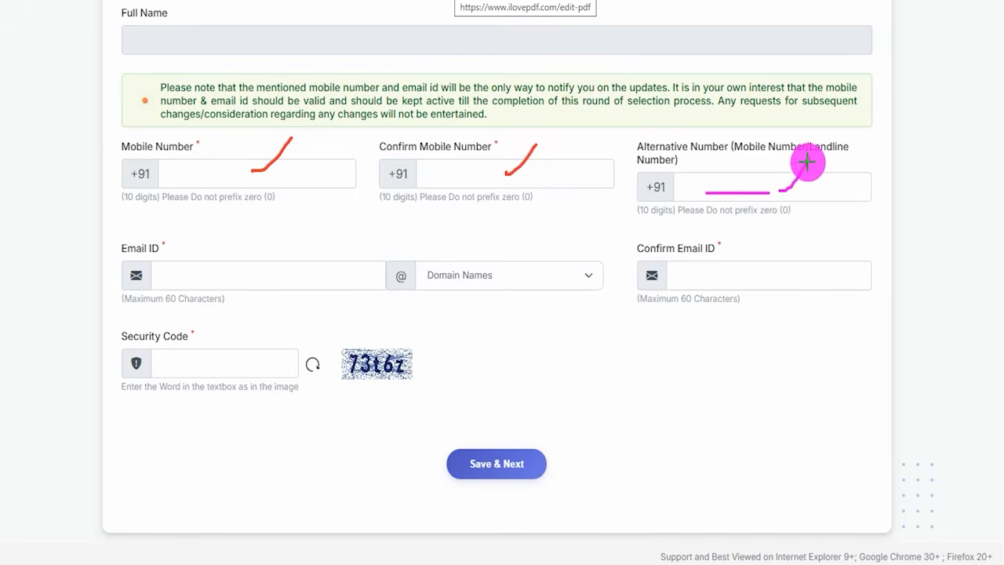
mouse_move(205, 273)
mouse_down()
mouse_move(217, 278)
mouse_move(257, 231)
mouse_up()
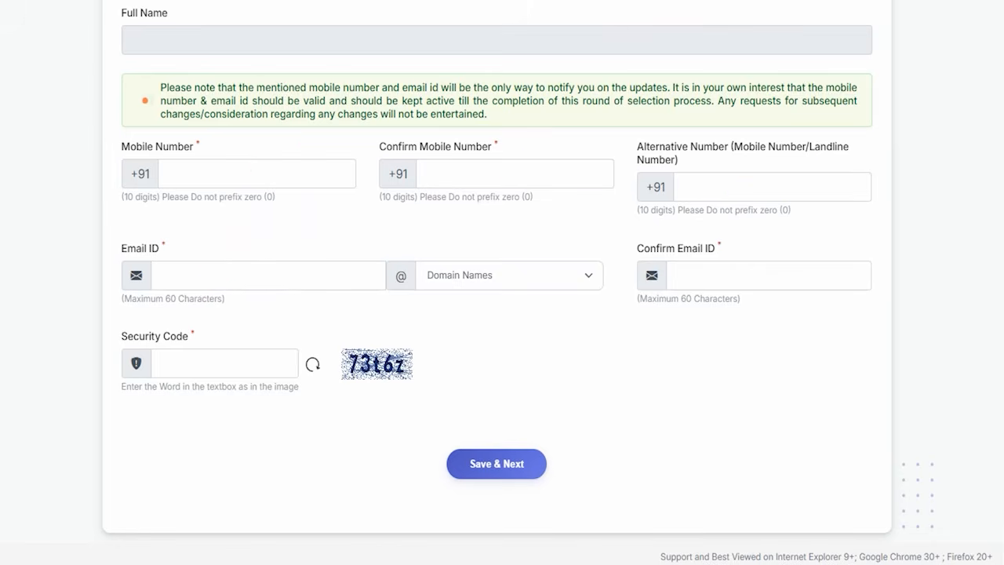
- Choose gmail.com as the Email ID domain, and mark Confirm Email ID, Security Code, its captcha image and Save & Next
click(439, 276)
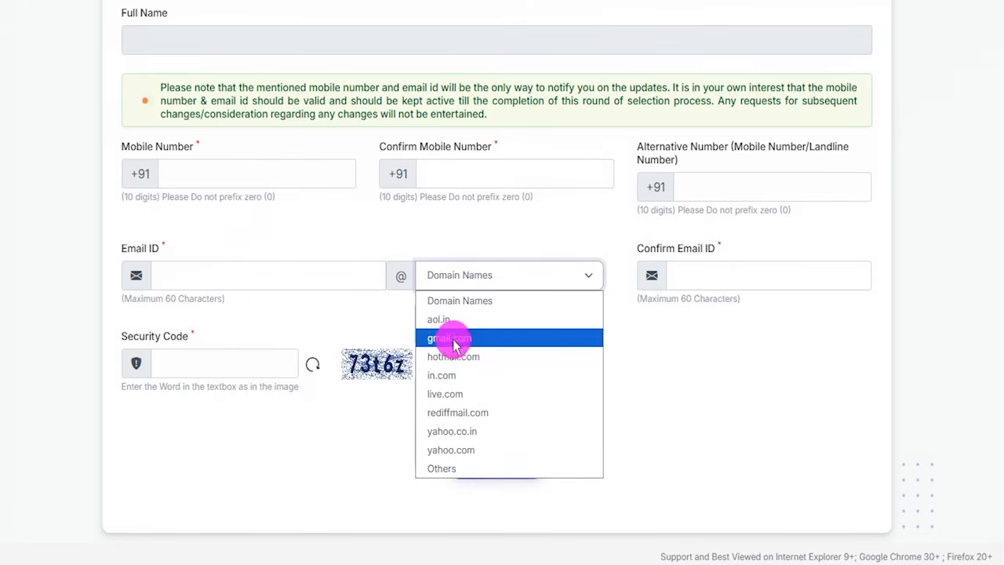
click(449, 337)
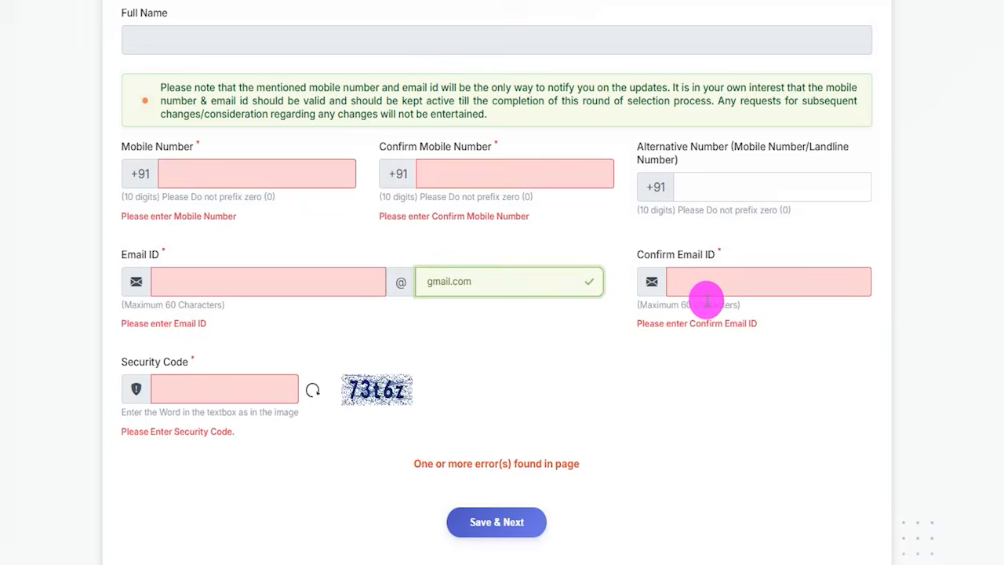
click(722, 284)
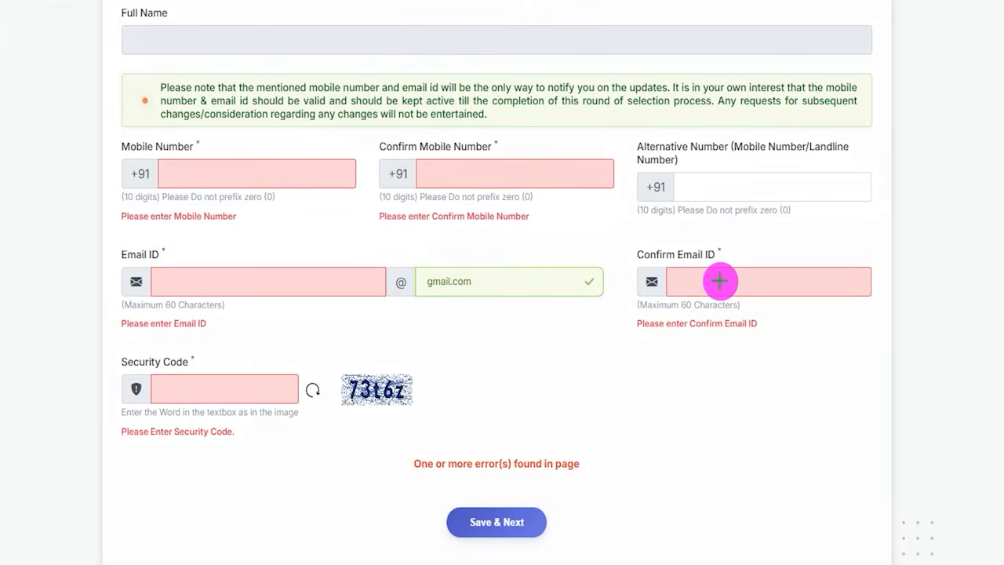
drag(358, 409, 414, 408)
drag(266, 390, 310, 346)
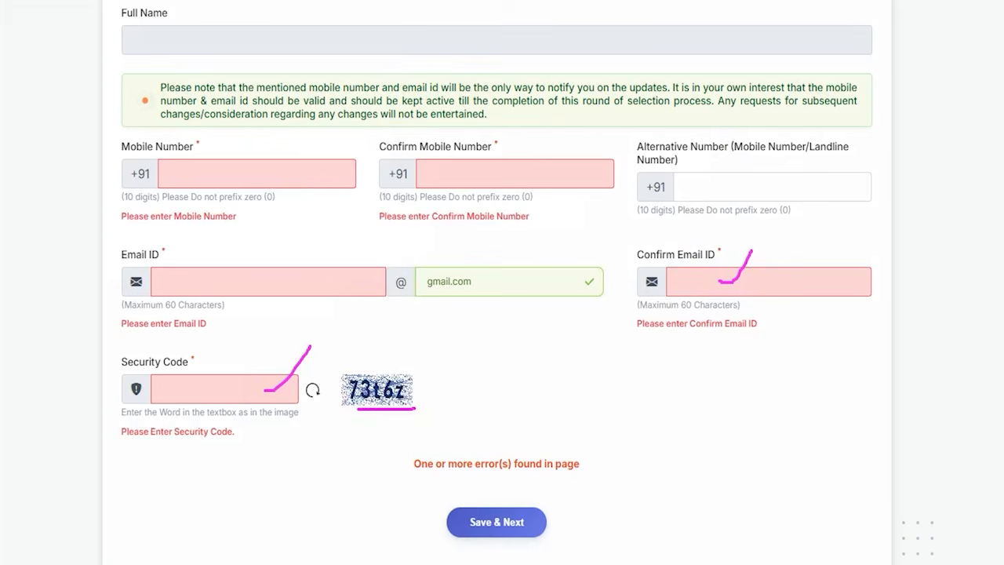
drag(747, 384, 551, 513)
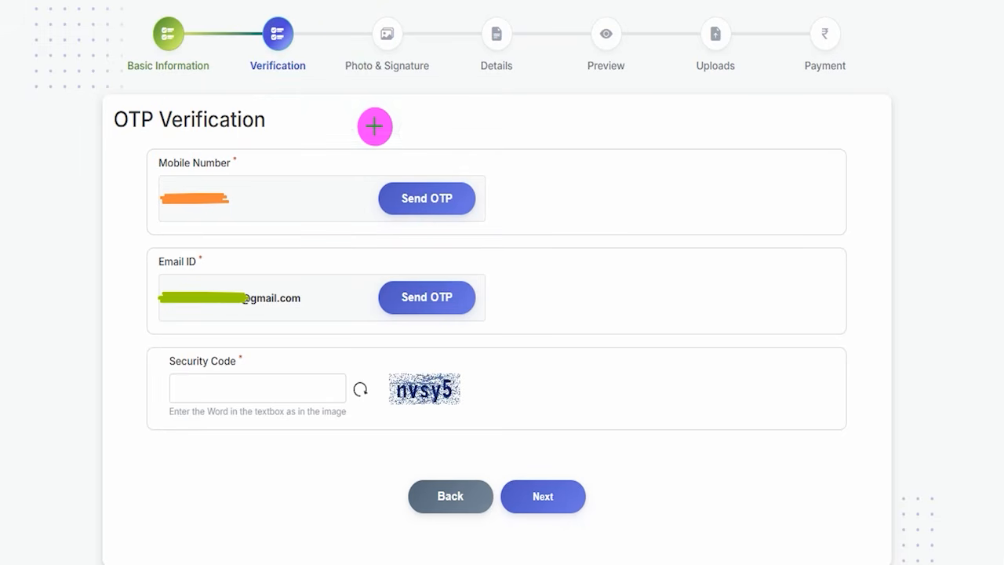
- On the OTP Verification page, tick the Mobile Number, Email ID and Security Code sections and underline the captcha image
drag(107, 179, 141, 152)
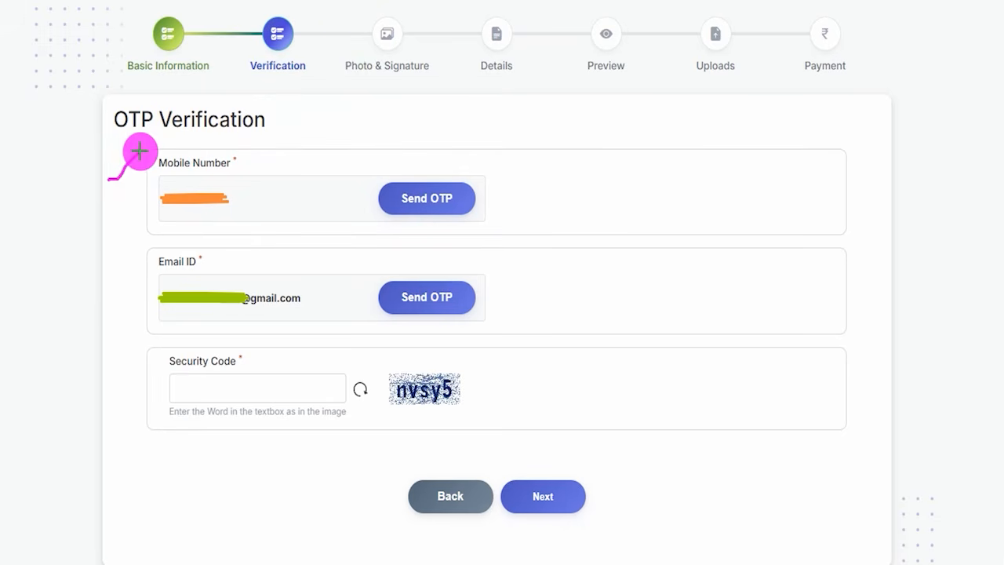
drag(104, 275, 130, 250)
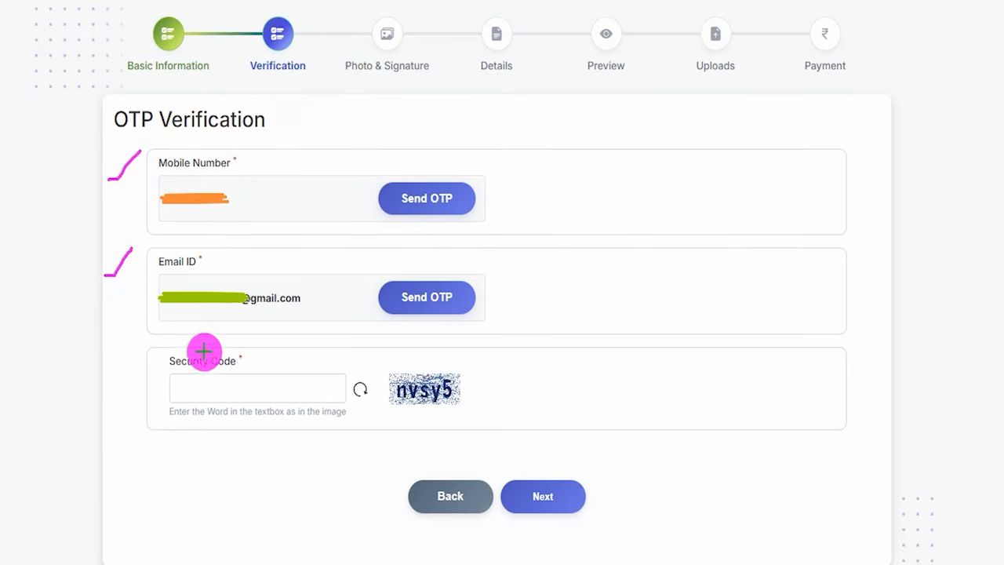
drag(401, 409, 451, 406)
drag(259, 387, 293, 358)
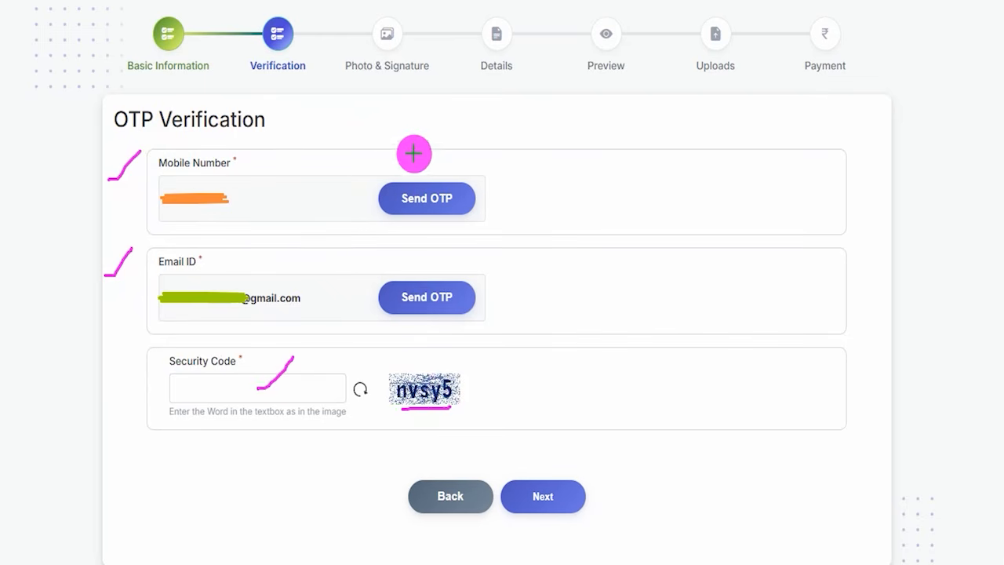
- Box the mobile number's Send OTP with a line beside it, and add second marks at Email ID, Security Code and the captcha
mouse_move(367, 170)
mouse_down()
mouse_move(495, 213)
mouse_move(489, 228)
mouse_up()
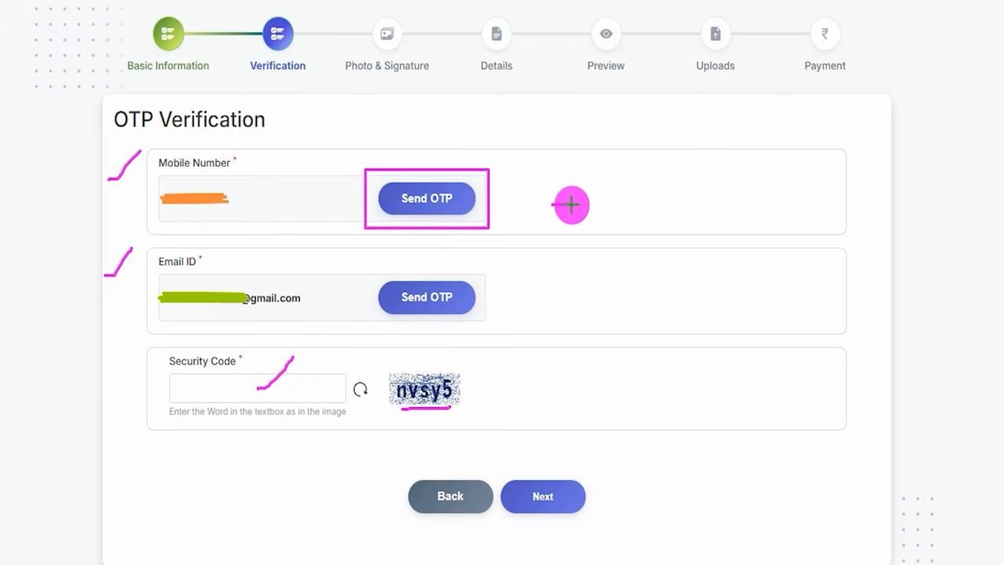
drag(552, 205, 608, 204)
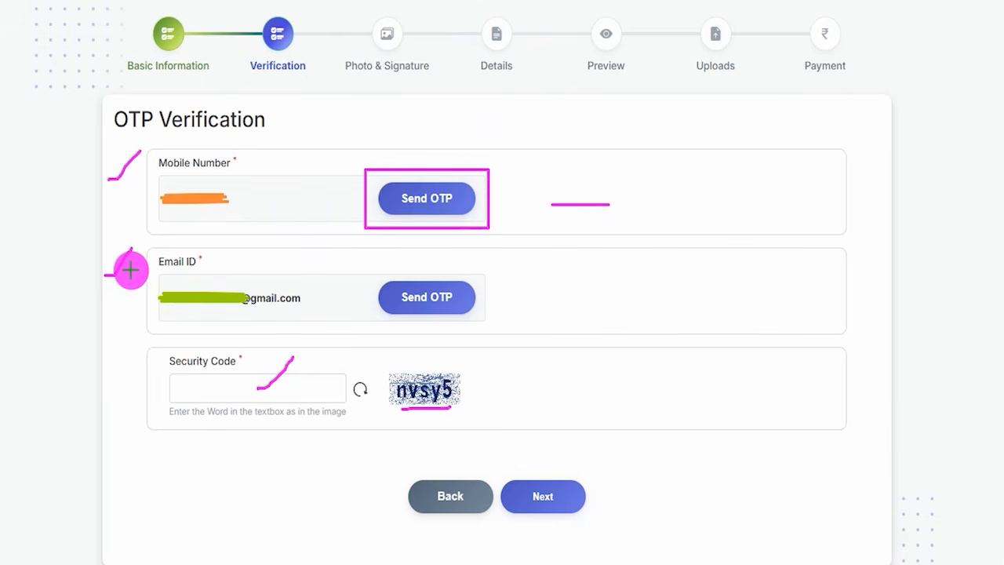
drag(123, 276, 149, 248)
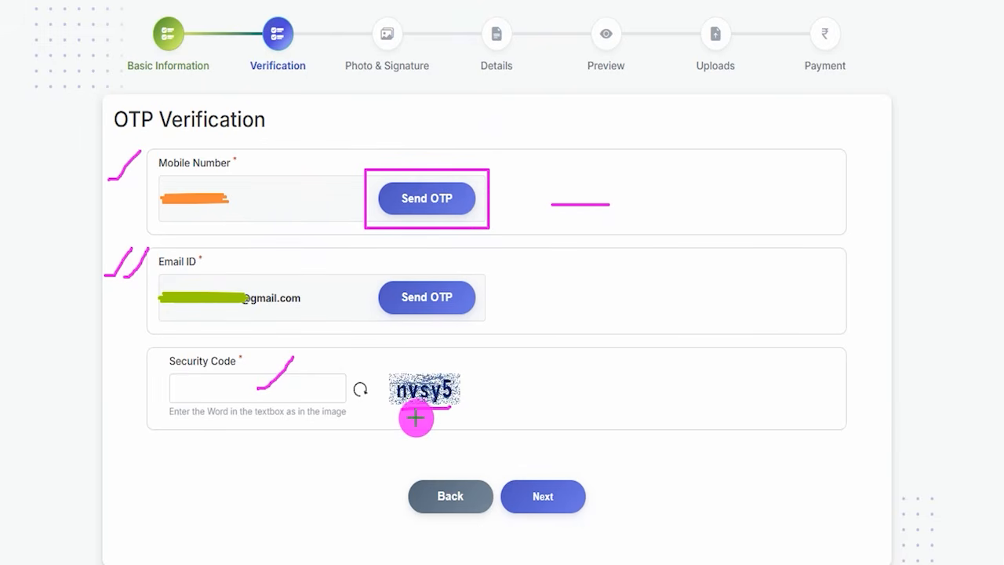
drag(416, 418, 463, 418)
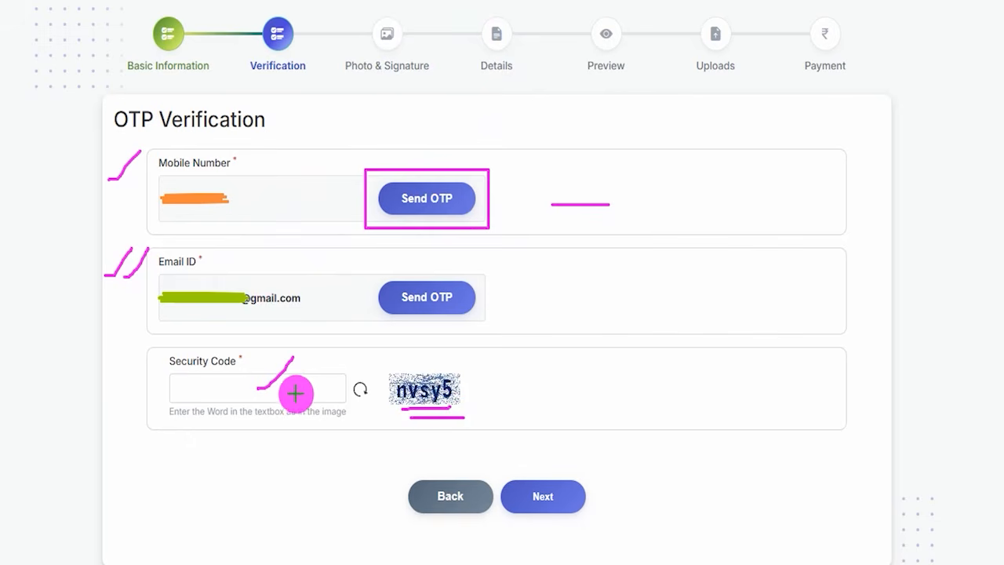
drag(289, 391, 310, 363)
- Box the email's Send OTP with a line beside it, tick the mobile and email entries, and mark Next with an arrow
click(380, 297)
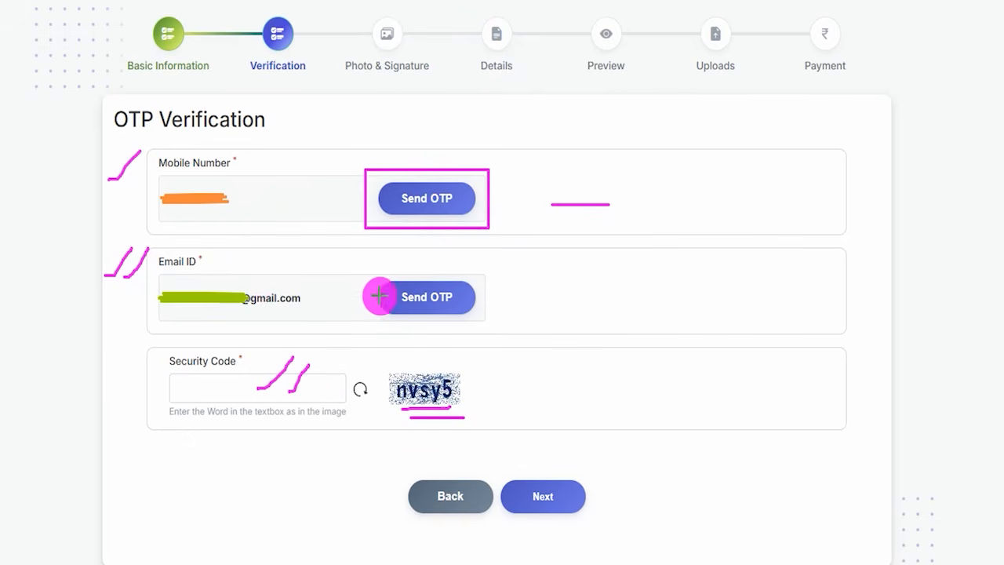
mouse_move(368, 273)
mouse_down()
mouse_move(473, 294)
mouse_move(485, 321)
mouse_up()
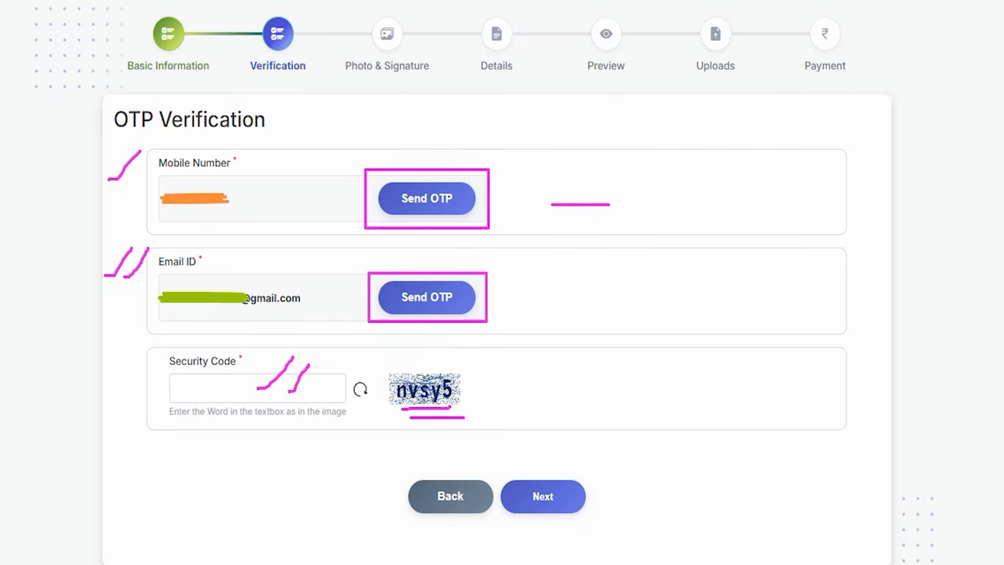
drag(560, 288, 653, 292)
drag(245, 160, 271, 135)
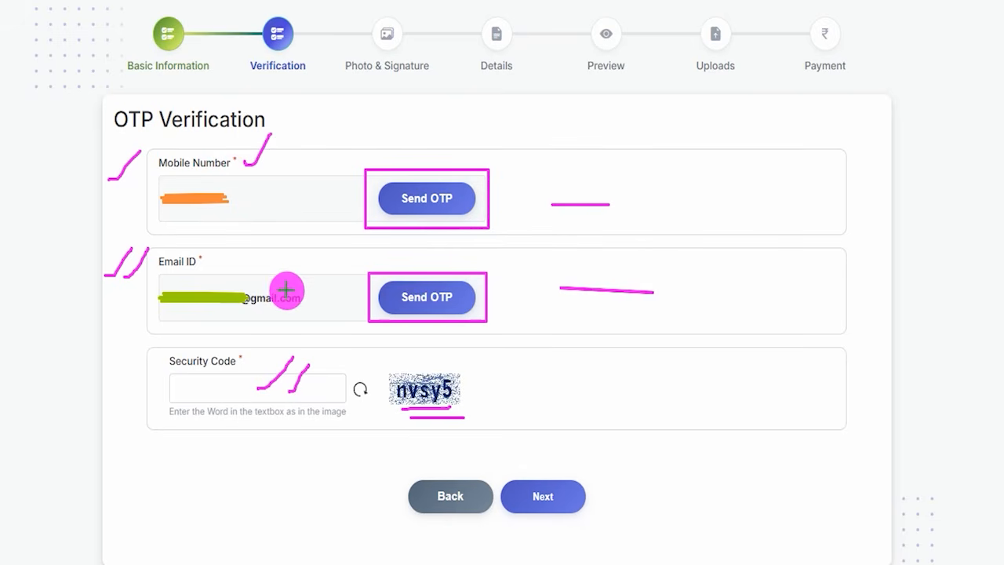
drag(284, 291, 312, 261)
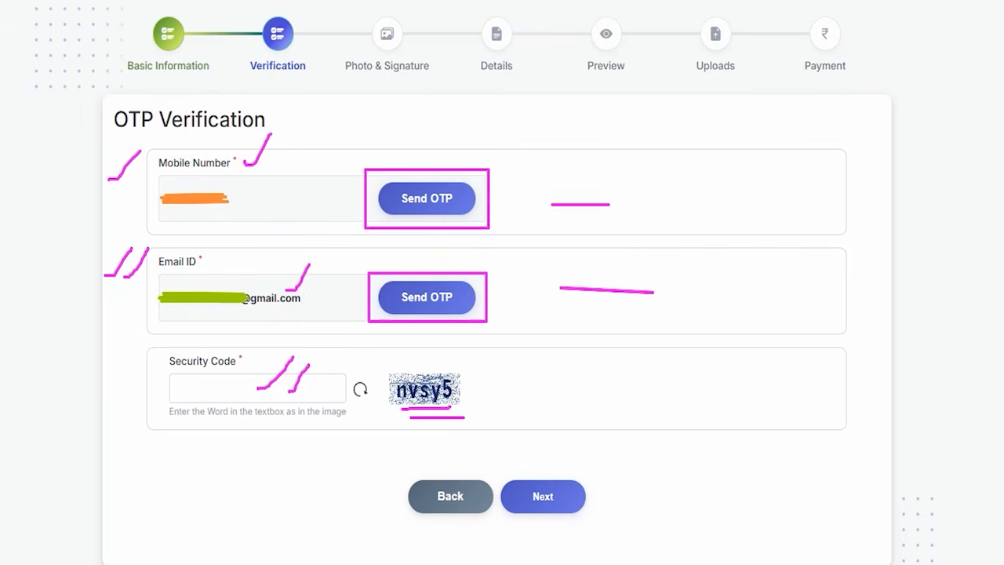
mouse_move(689, 343)
mouse_down()
mouse_move(638, 422)
mouse_move(582, 477)
mouse_up()
click(581, 477)
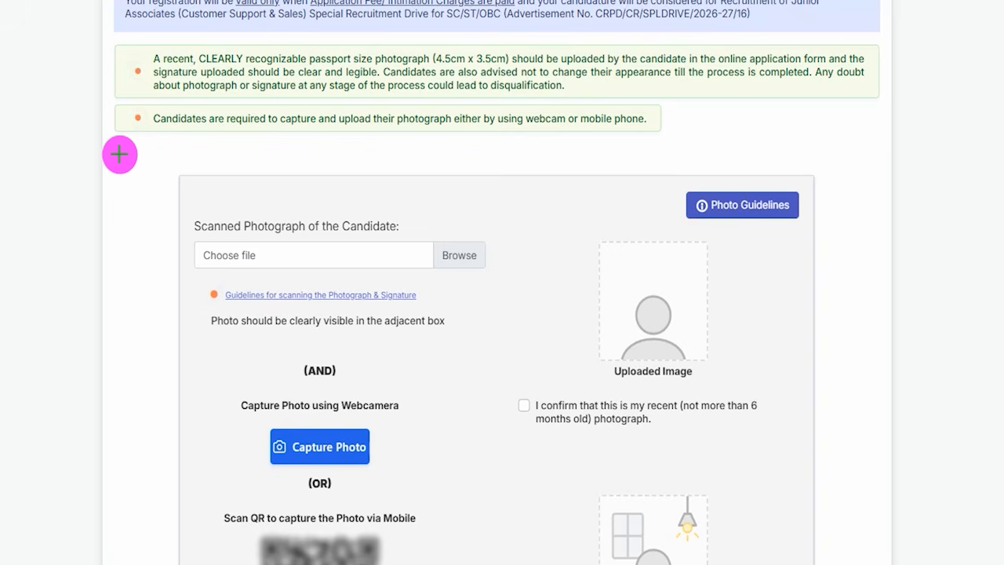
- Mark the Application Fee/Intimation Charges note on the Photo & Signature page, clear the marks, and review the photograph, live capture and signature upload sections
drag(333, 10, 360, 1)
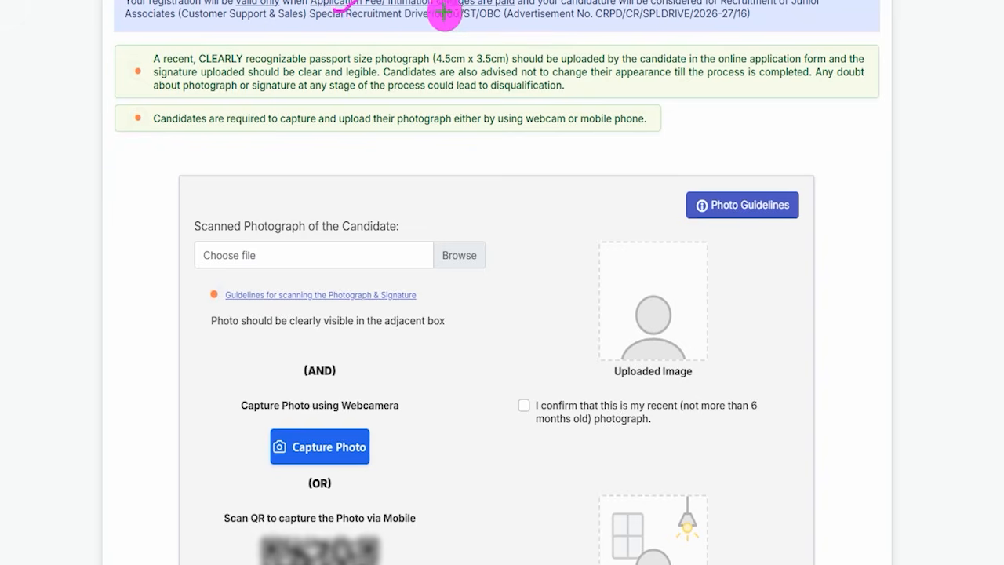
drag(463, 10, 475, 1)
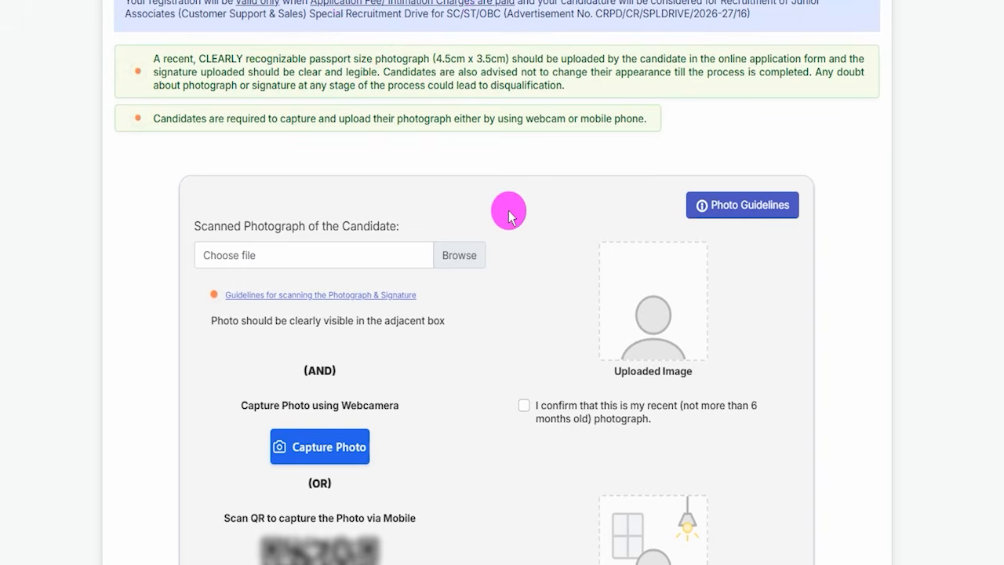
scroll(510, 212, down, 2)
scroll(408, 282, down, 2)
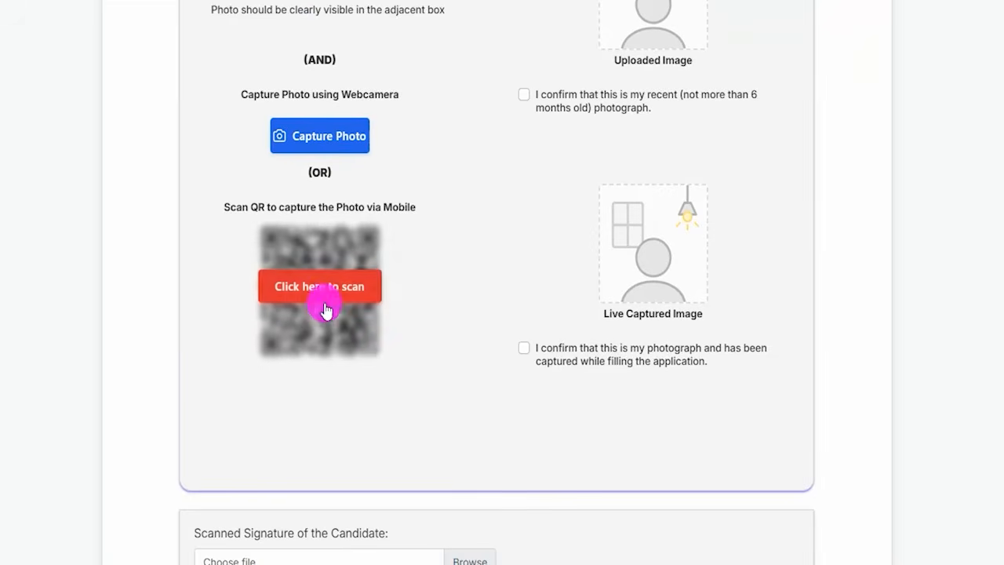
scroll(466, 321, down, 3)
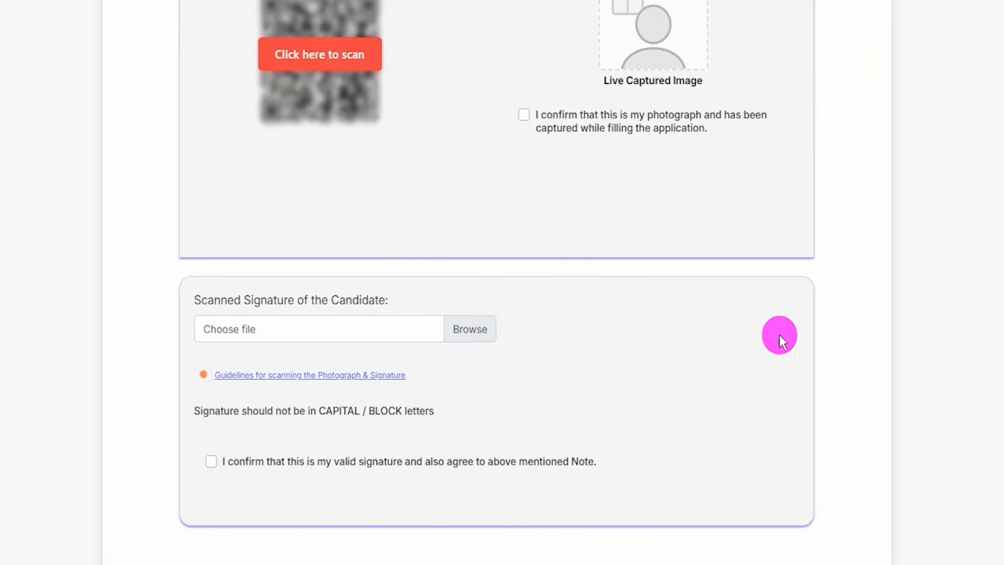
scroll(836, 298, up, 3)
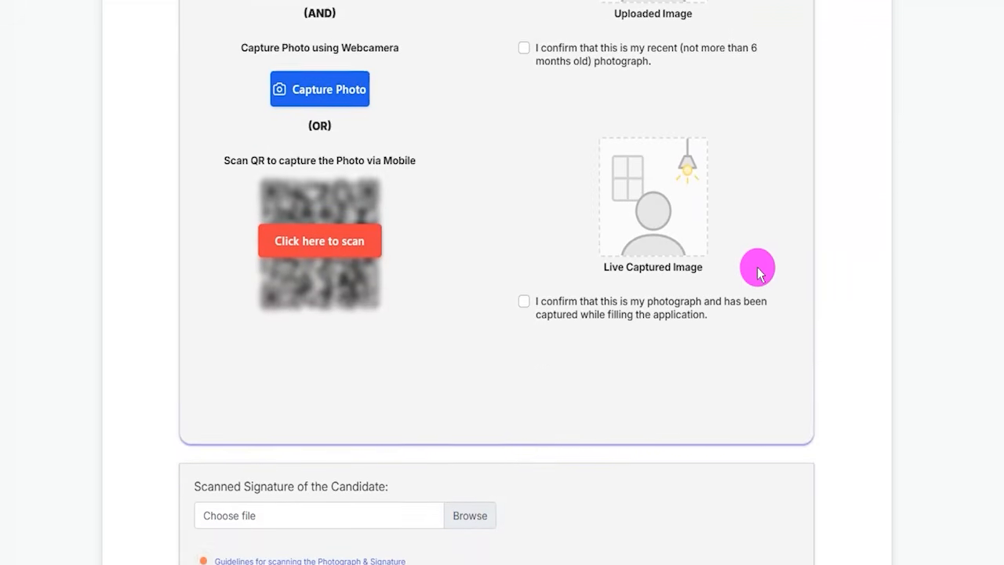
scroll(758, 273, up, 3)
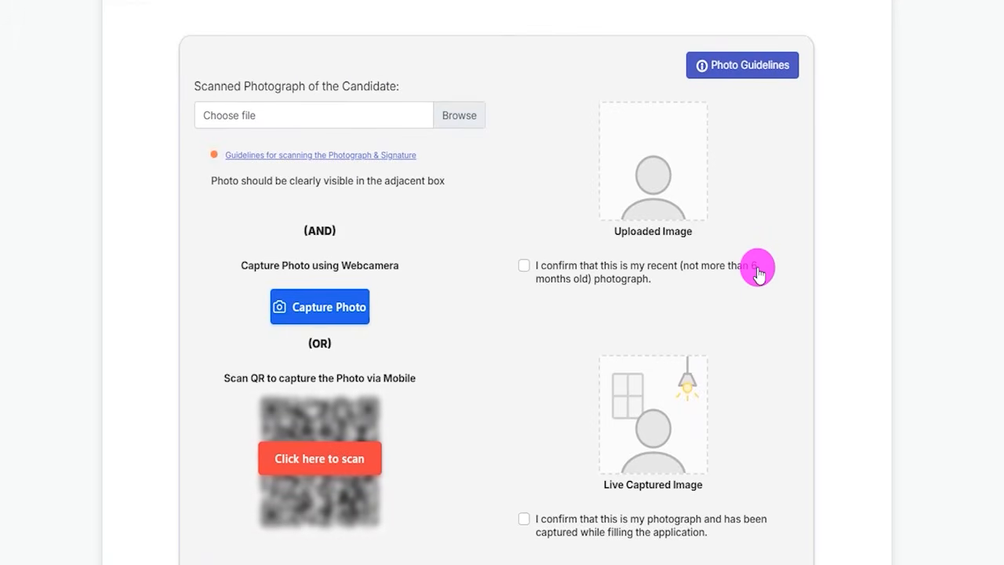
scroll(757, 273, up, 2)
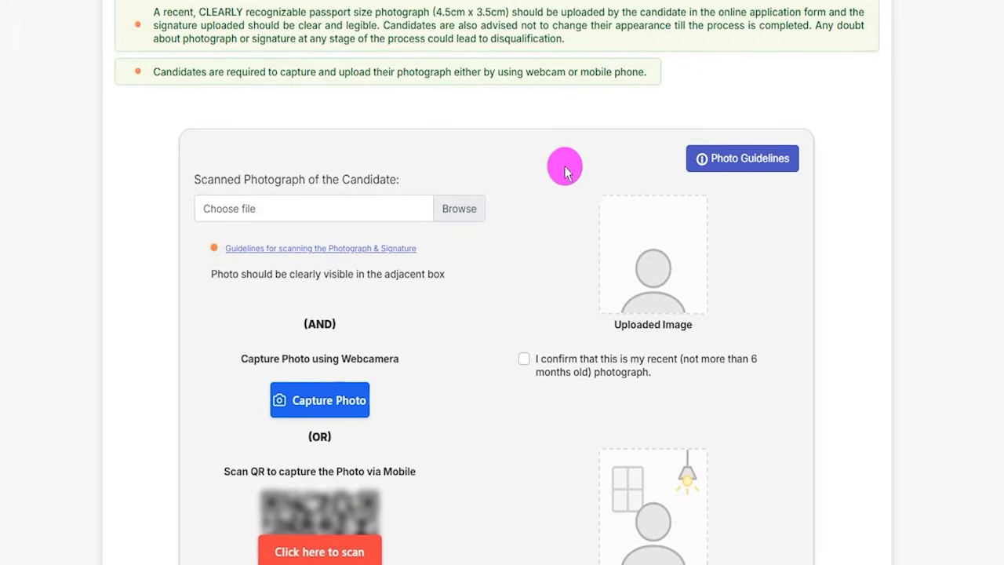
- Mark the scanned photograph upload field, and highlight the 4.5 cm x 3.5 cm size and 20 kb–50 kb file limit in the scanning guidelines
mouse_move(200, 227)
mouse_down()
mouse_move(359, 258)
mouse_move(428, 260)
mouse_move(408, 254)
mouse_up()
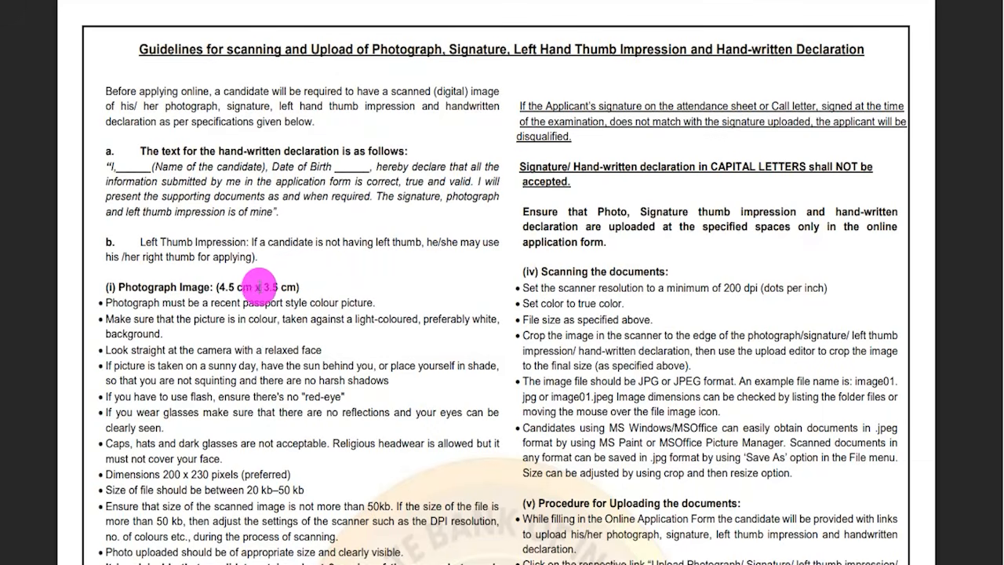
drag(220, 287, 245, 287)
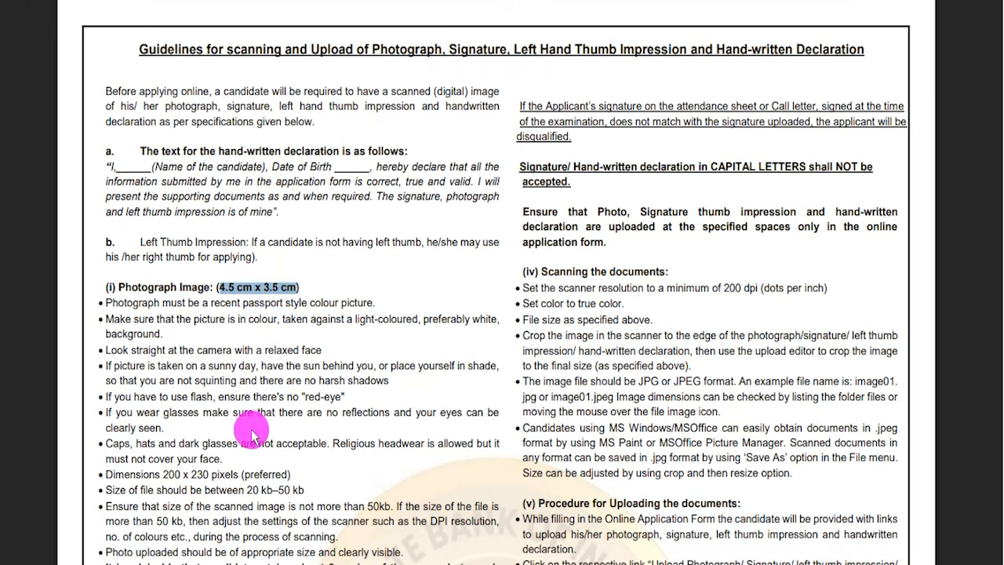
drag(247, 490, 304, 490)
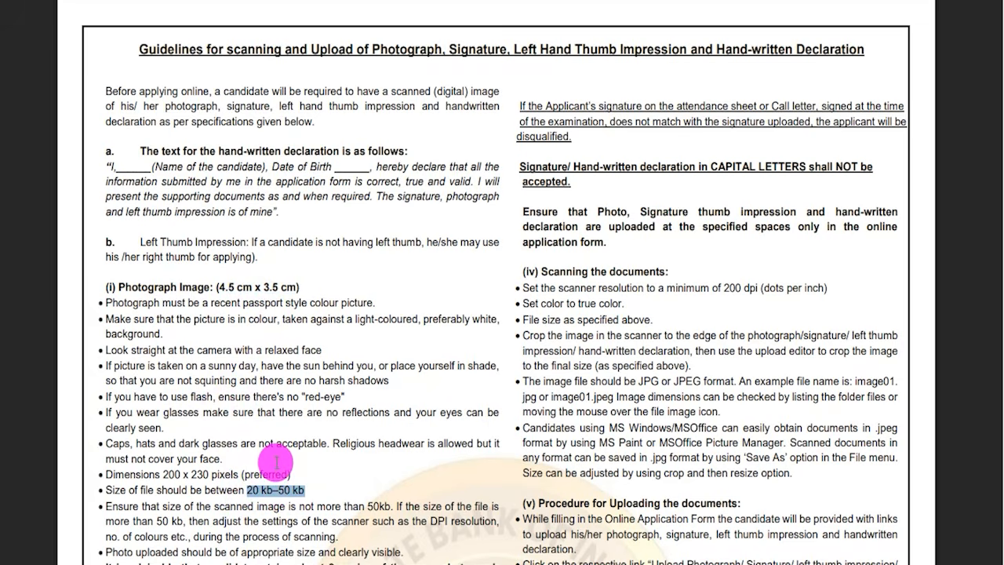
- Highlight the live Photograph Capture instructions in the guidelines and examine the Do's and Don'ts of Photo Capture table
scroll(276, 463, down, 2)
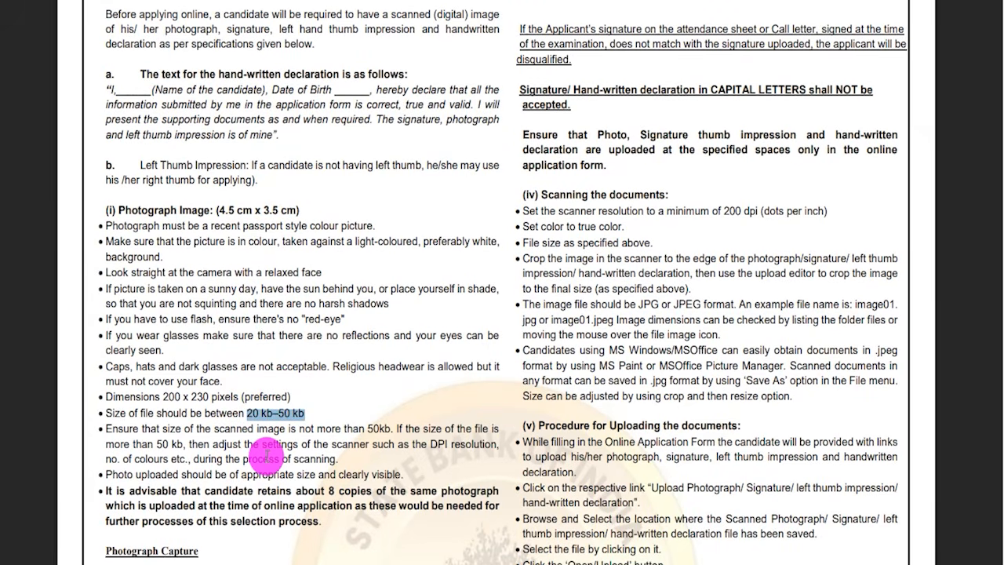
scroll(258, 437, down, 6)
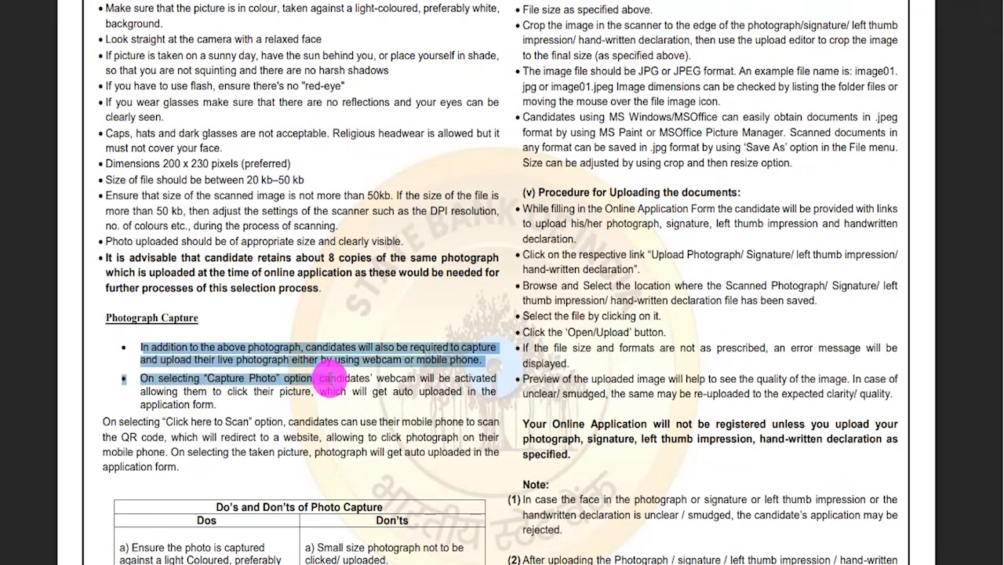
scroll(330, 380, down, 3)
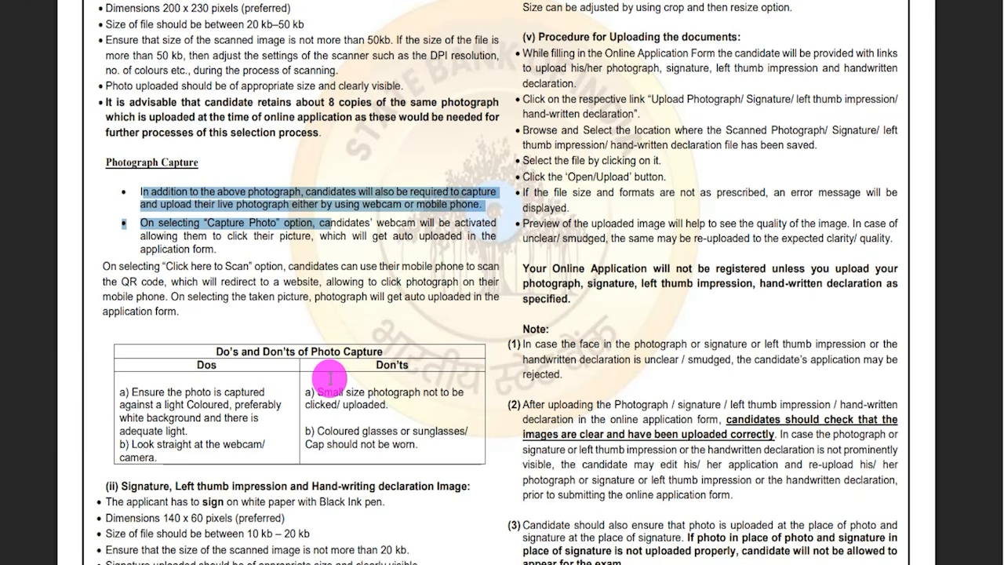
- Highlight the Signature, Left thumb impression heading, Black Ink pen rule, 10 kb – 20 kb signature size and jpg / jpeg file type in the guidelines
scroll(330, 377, down, 4)
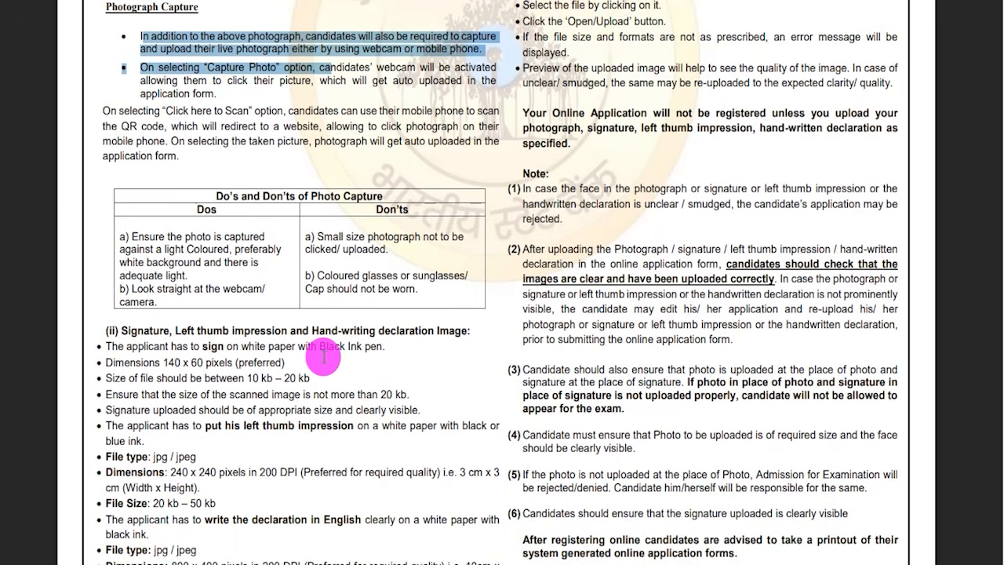
drag(121, 330, 406, 330)
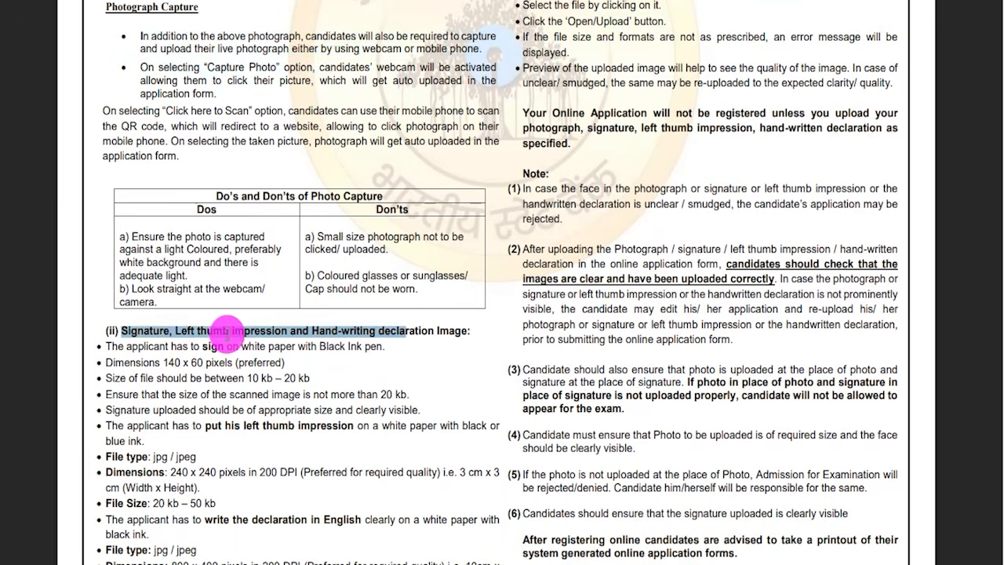
scroll(227, 333, down, 4)
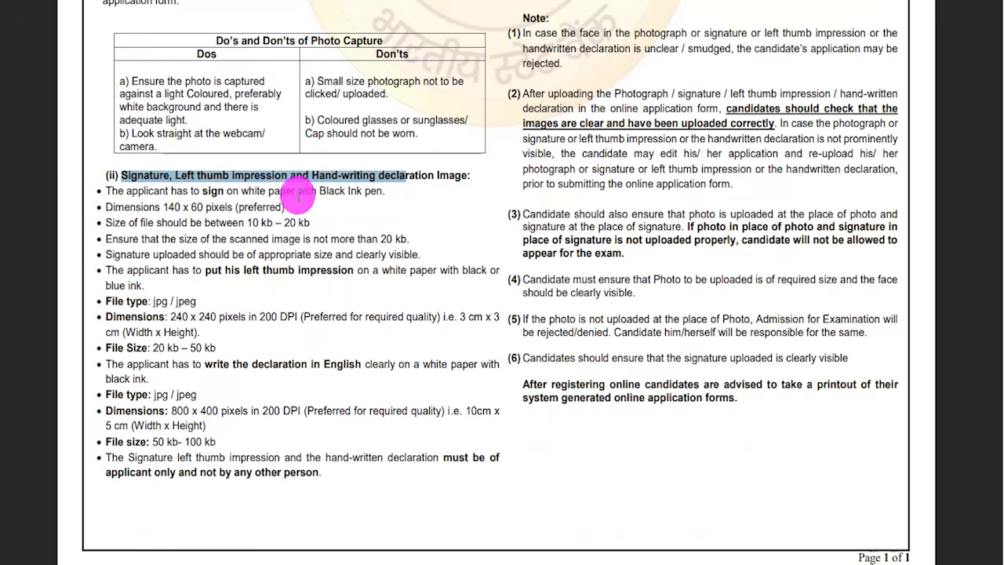
drag(318, 191, 368, 192)
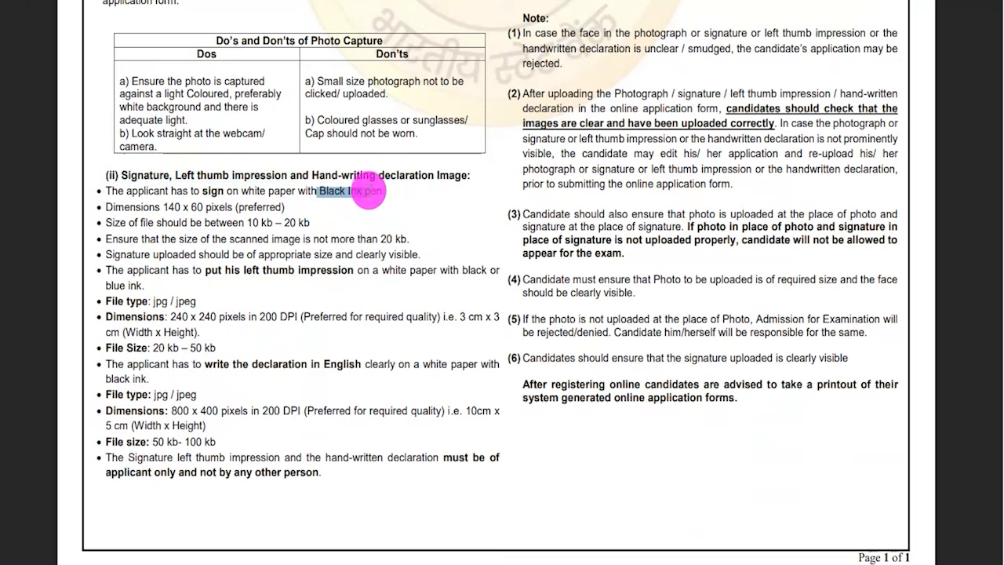
drag(163, 206, 313, 222)
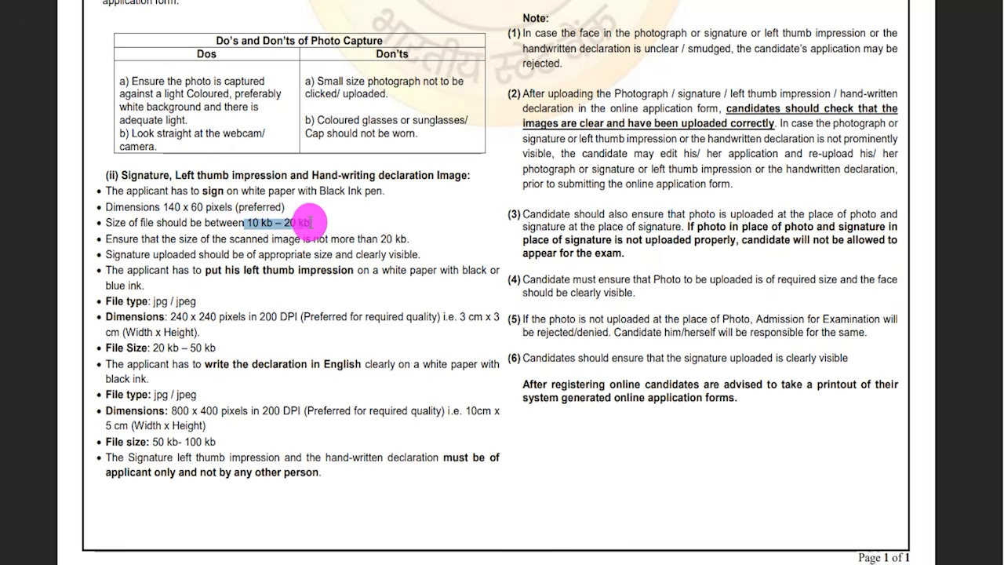
drag(152, 301, 196, 301)
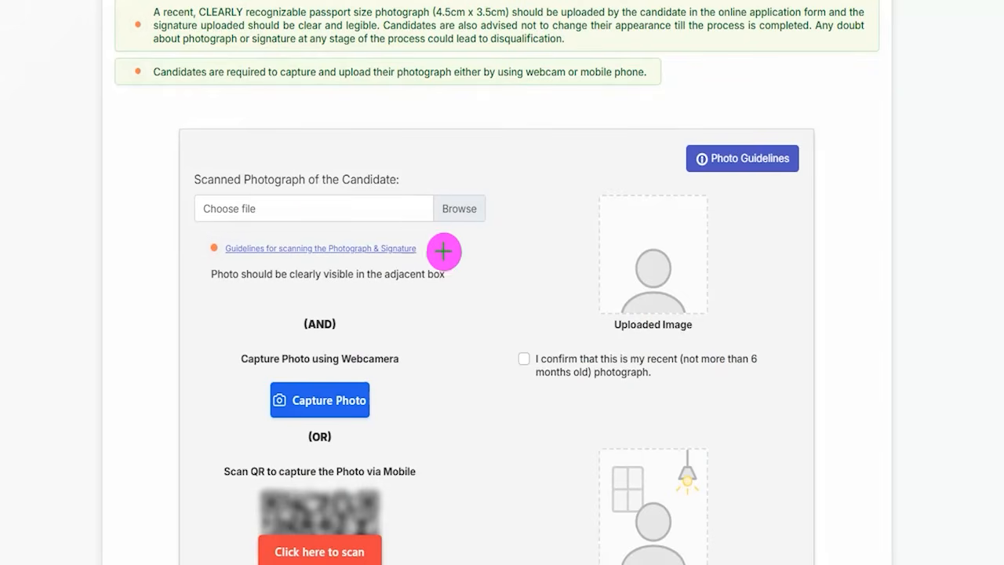
- Tick Browse for the scanned photograph, draw a line beside the Uploaded Image box, and clear the marks
drag(473, 197, 503, 157)
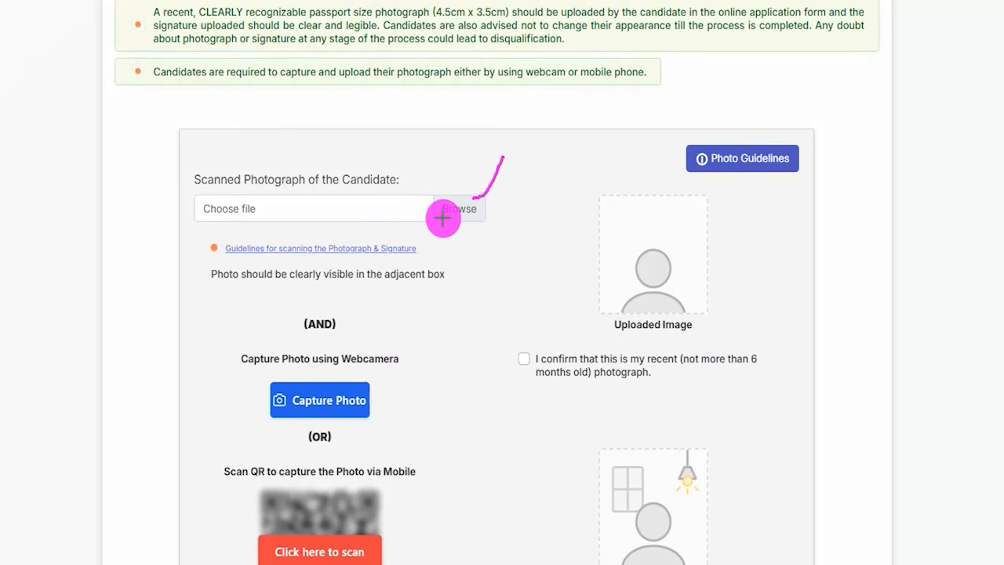
drag(687, 274, 765, 274)
key(Escape)
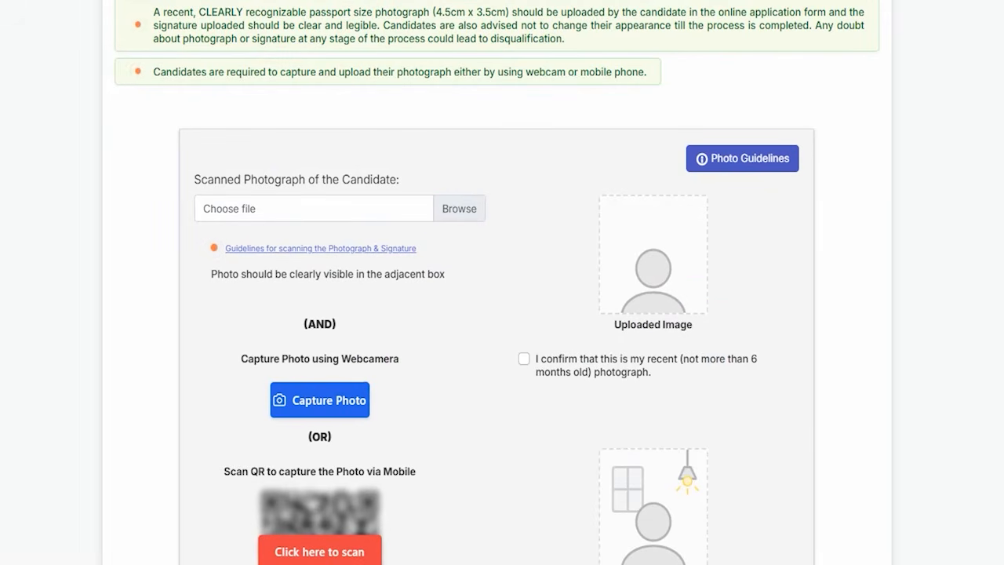
- Open the Photo Guidelines, examine the Perfect Photo requirements in the valid example, and close the guidelines
click(768, 163)
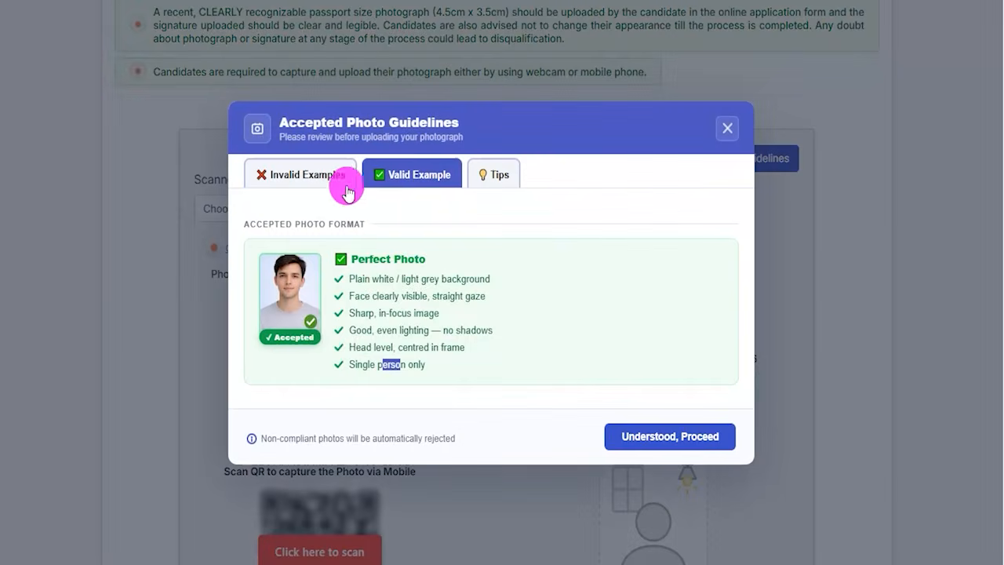
click(357, 177)
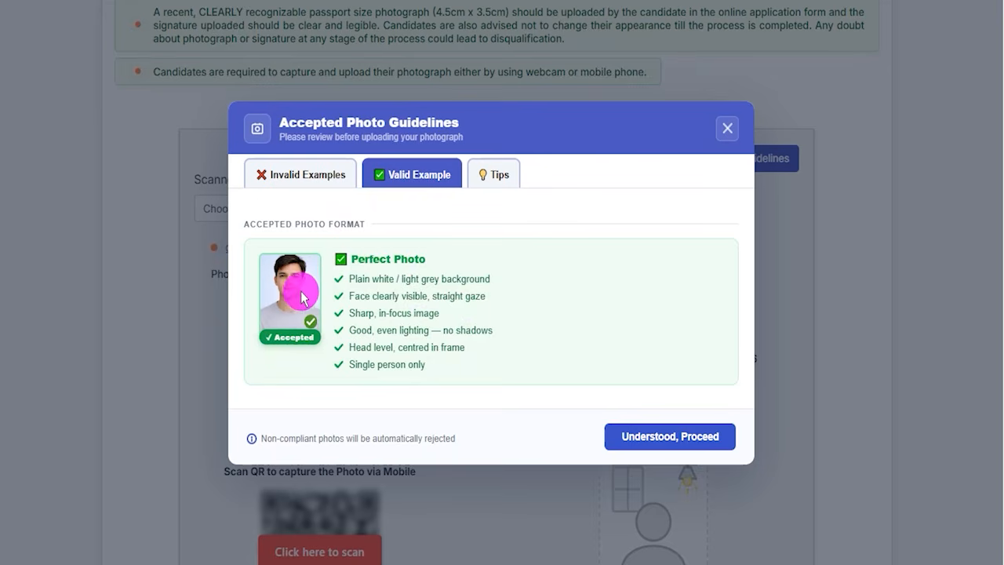
drag(366, 258, 374, 317)
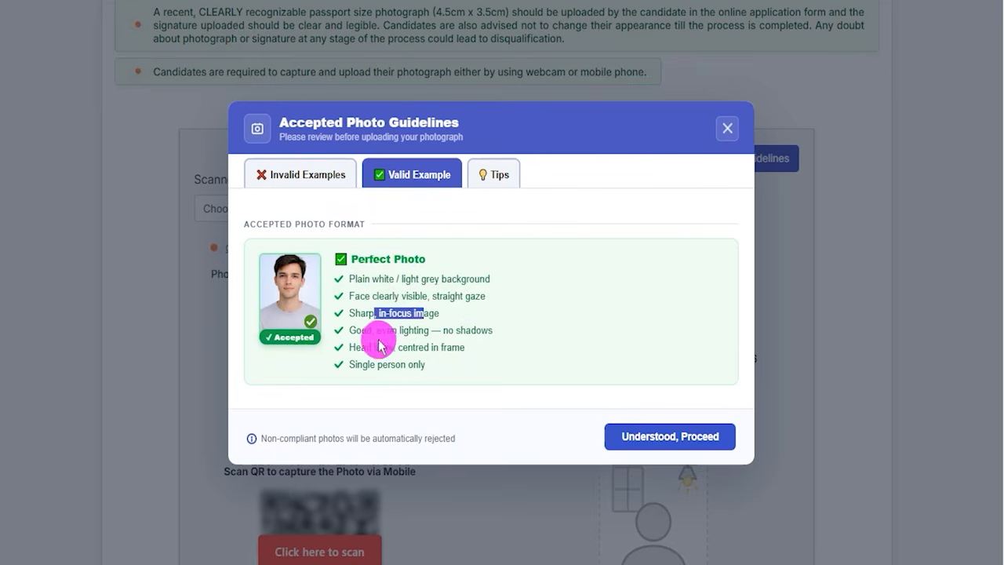
click(725, 128)
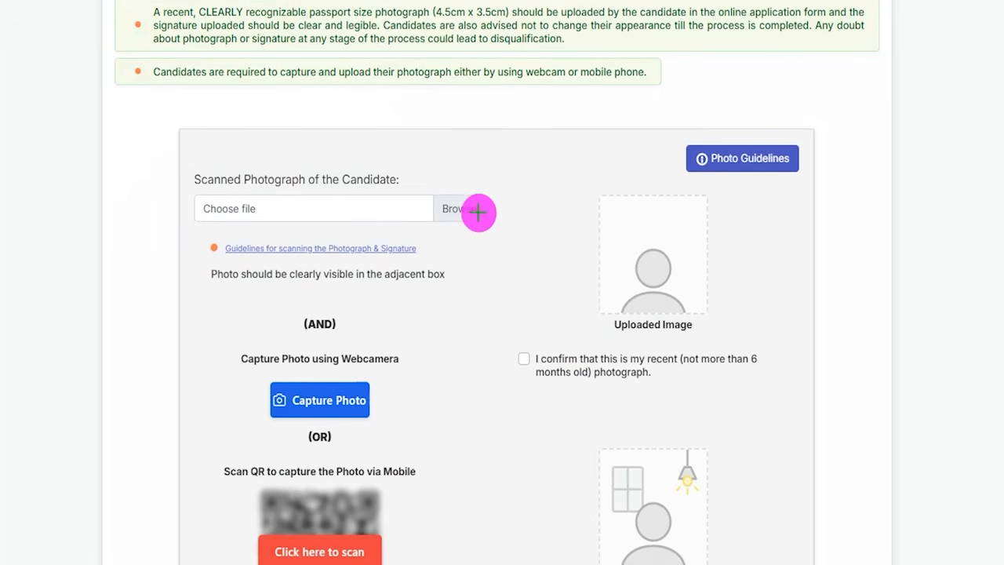
- Tick the scanned photograph's Browse and recent-photograph confirmation, plus the Capture Photo and Click here to scan options
drag(477, 204, 516, 174)
drag(519, 359, 553, 319)
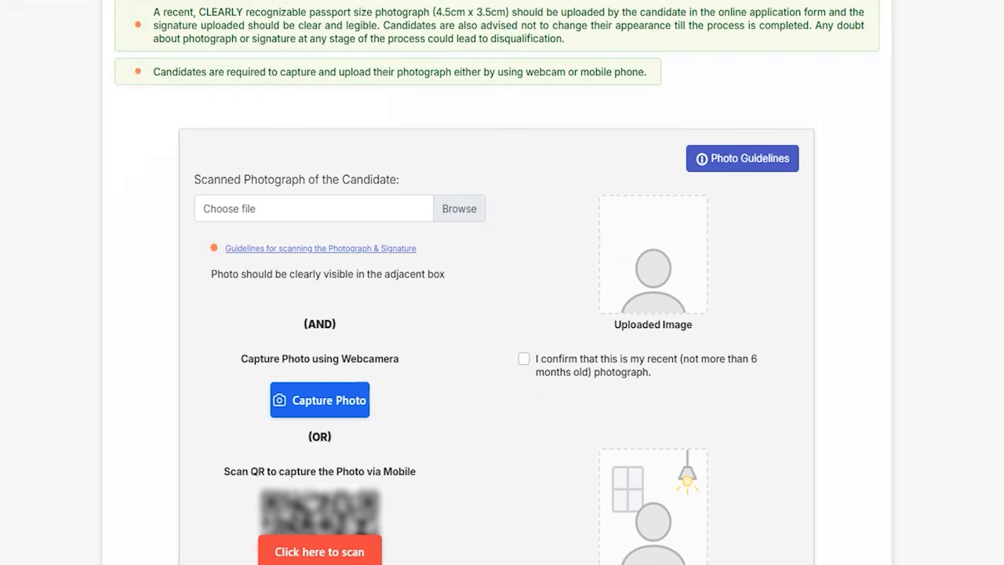
scroll(441, 345, down, 3)
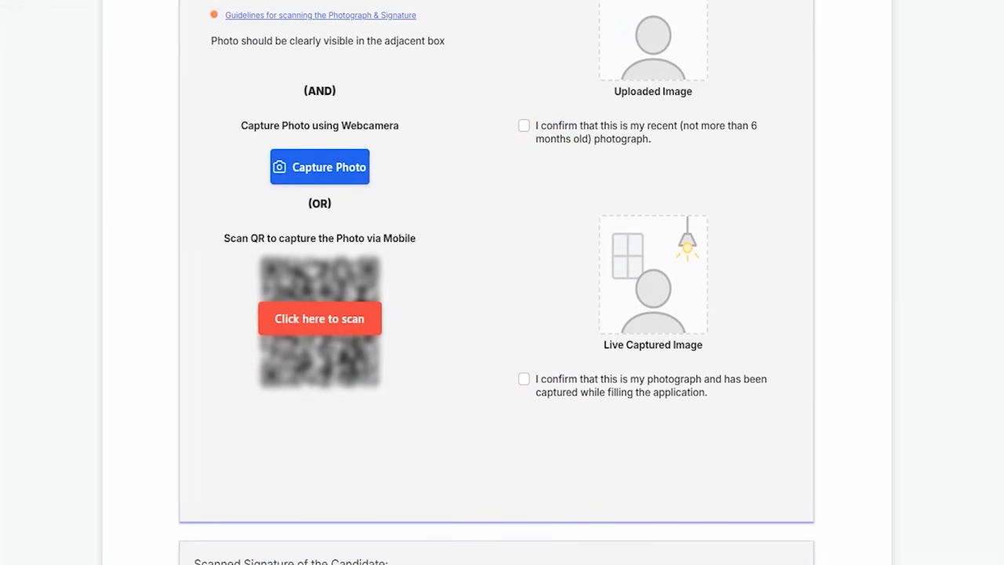
drag(391, 157, 419, 125)
drag(406, 328, 442, 294)
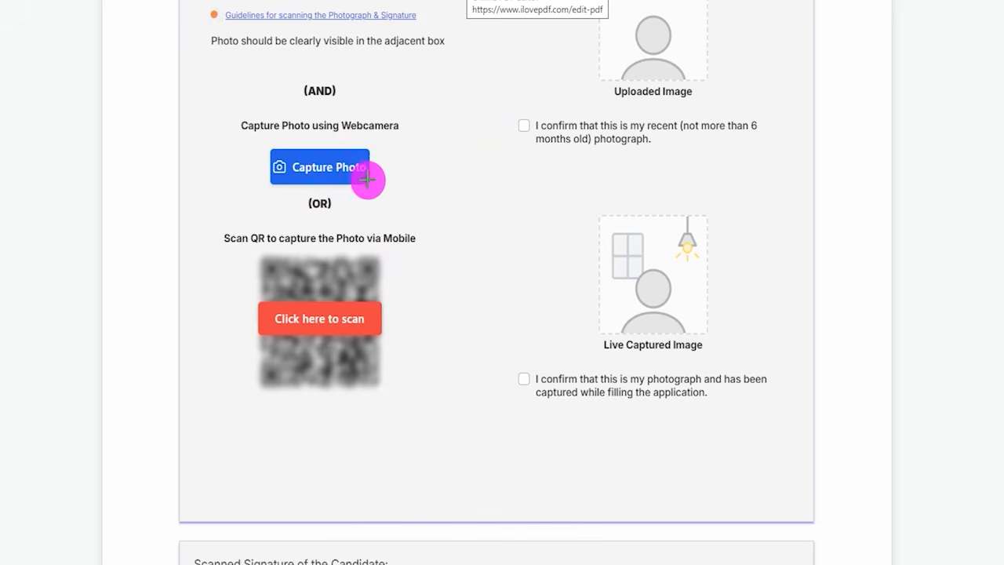
- Tick Capture Photo, the mobile QR scan option, the Live Captured Image box and its confirmation, and clear the marks
drag(374, 169, 421, 135)
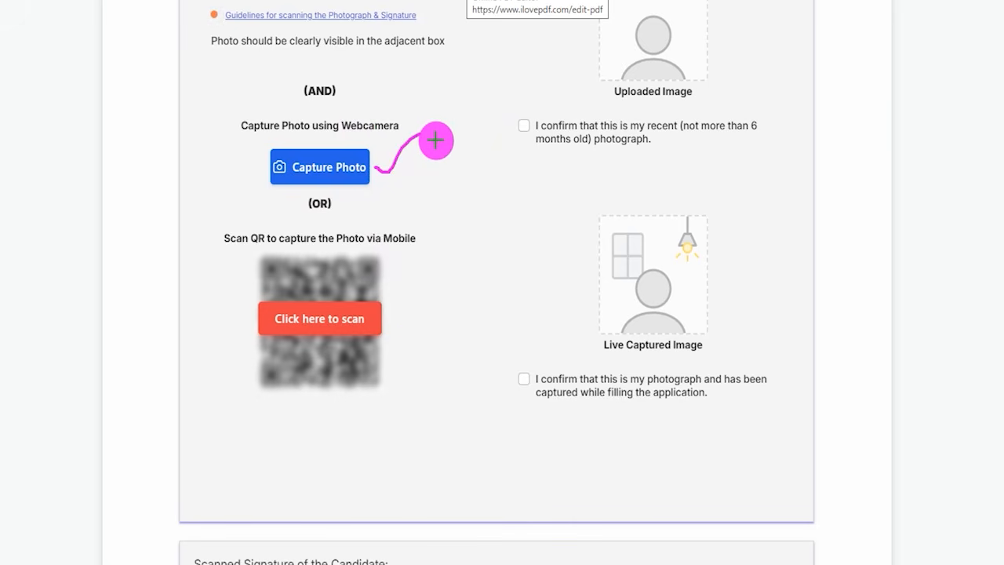
drag(701, 277, 735, 244)
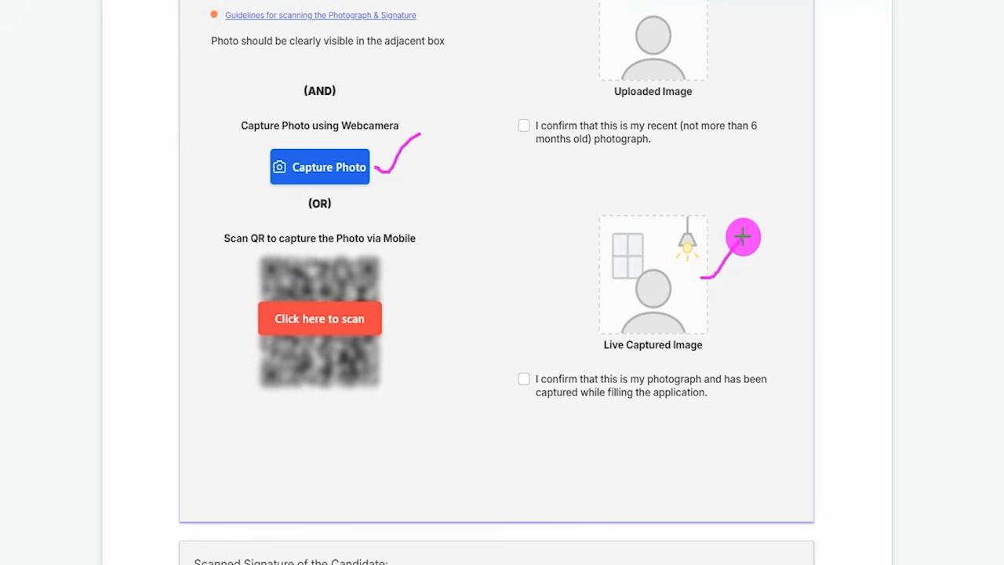
drag(383, 317, 463, 263)
drag(385, 284, 424, 255)
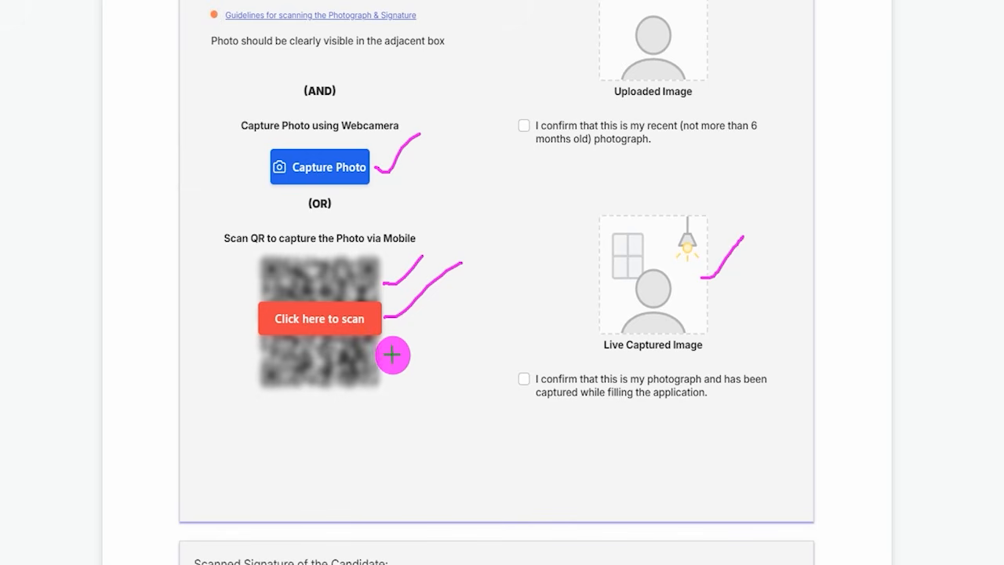
drag(392, 352, 444, 316)
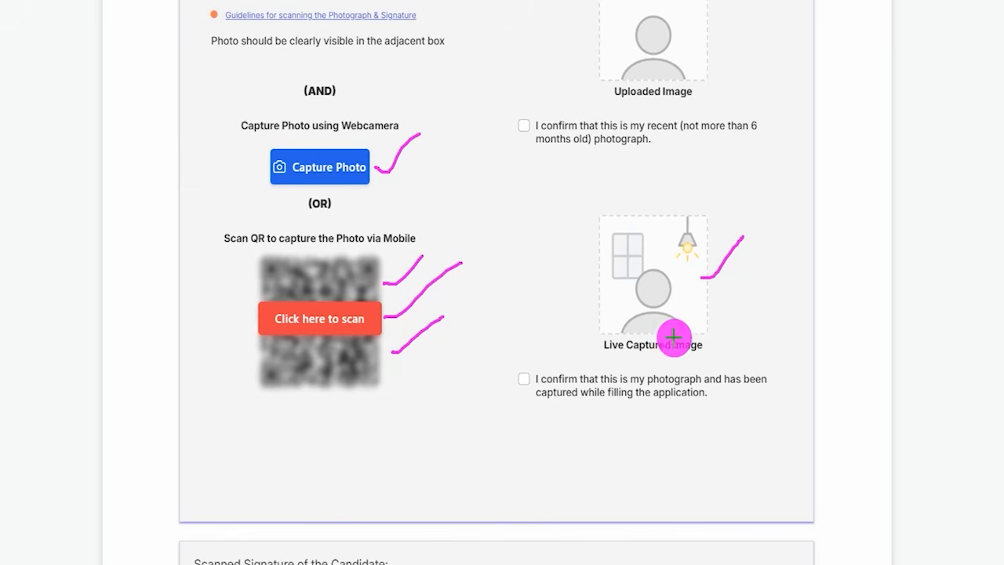
drag(696, 312, 752, 280)
drag(524, 380, 582, 305)
key(Escape)
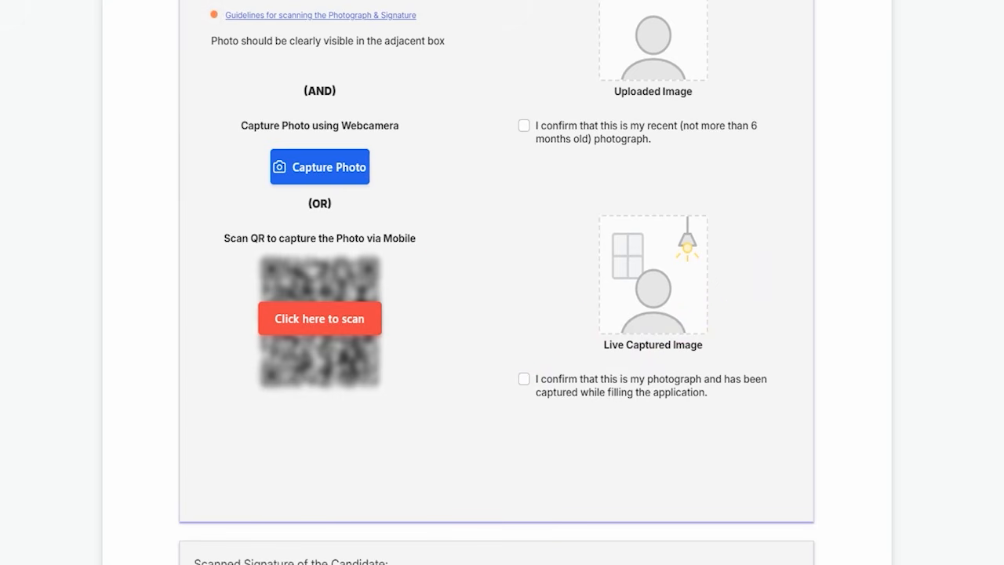
- Tick the scanned signature's Browse and valid-signature confirmation, draw a line beside the guidelines link, and clear the marks
scroll(390, 292, down, 4)
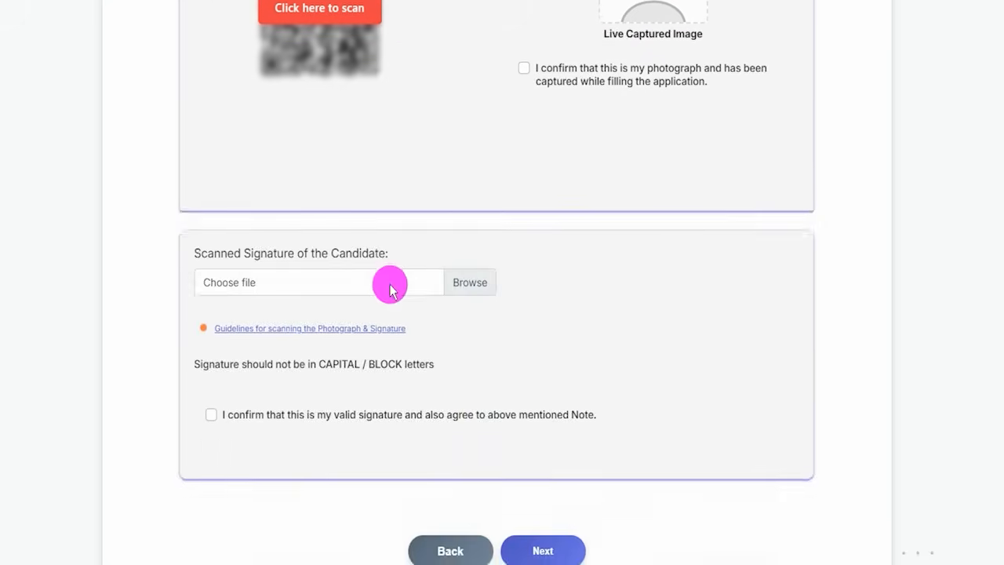
scroll(390, 291, down, 2)
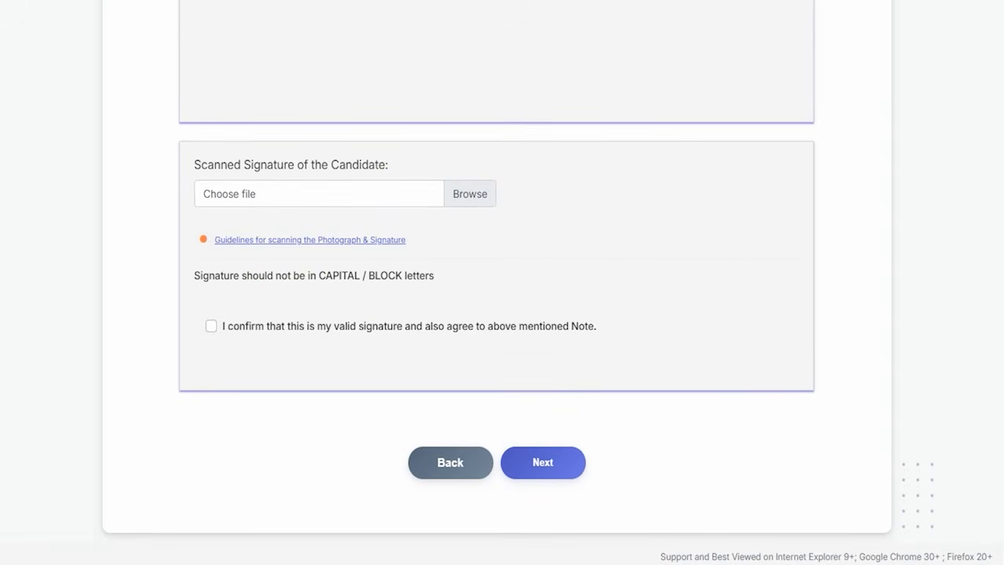
drag(498, 189, 545, 149)
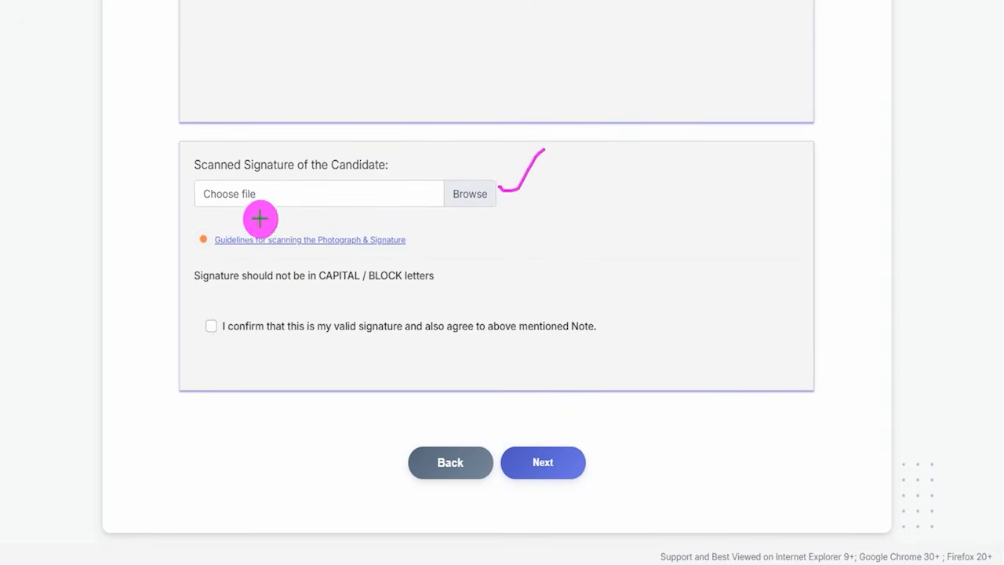
drag(603, 240, 705, 240)
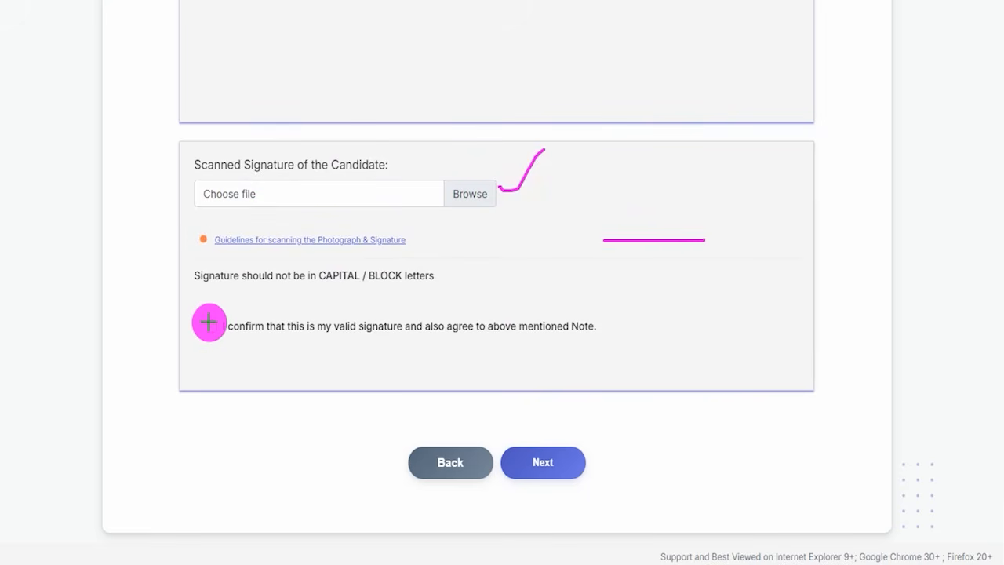
drag(208, 321, 249, 288)
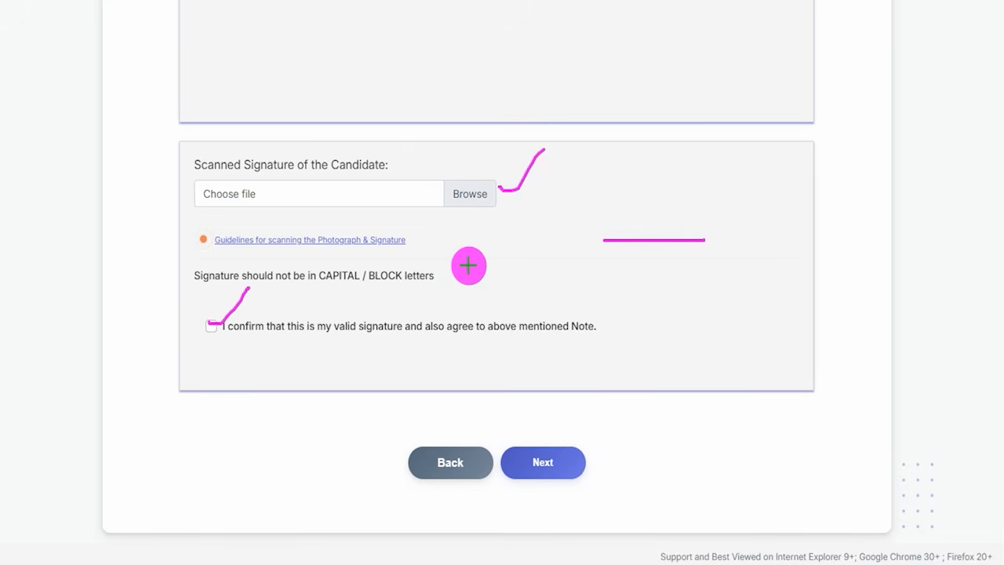
key(Escape)
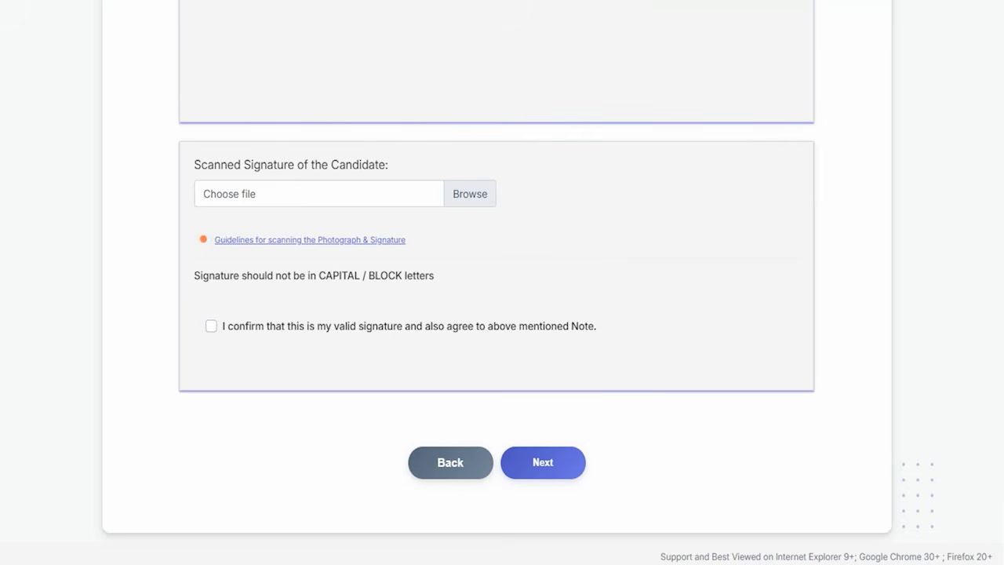
- Mark Next with an arrow on the signature section, and tick the Basic section of the Details page
drag(650, 327, 582, 451)
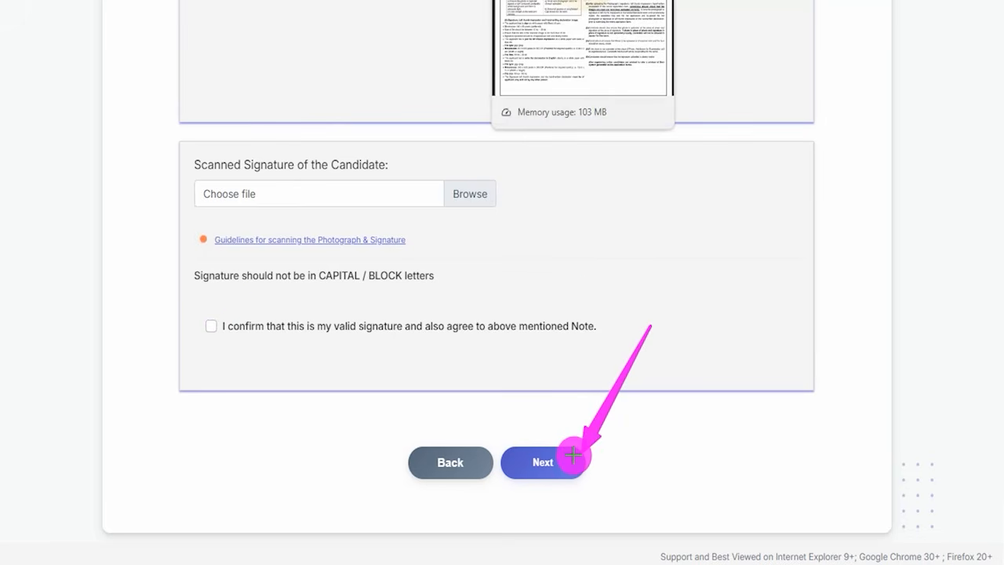
click(573, 456)
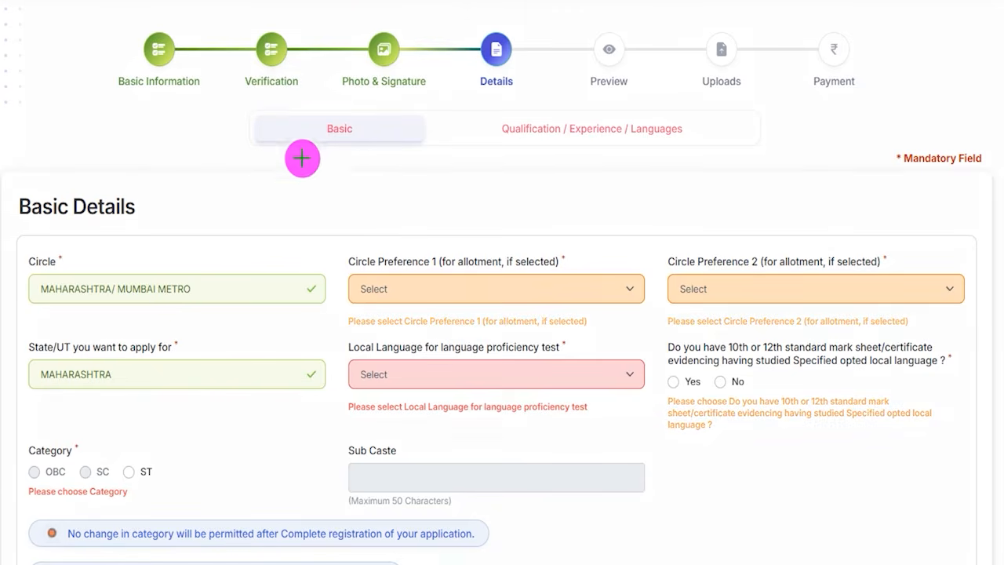
drag(171, 185, 234, 134)
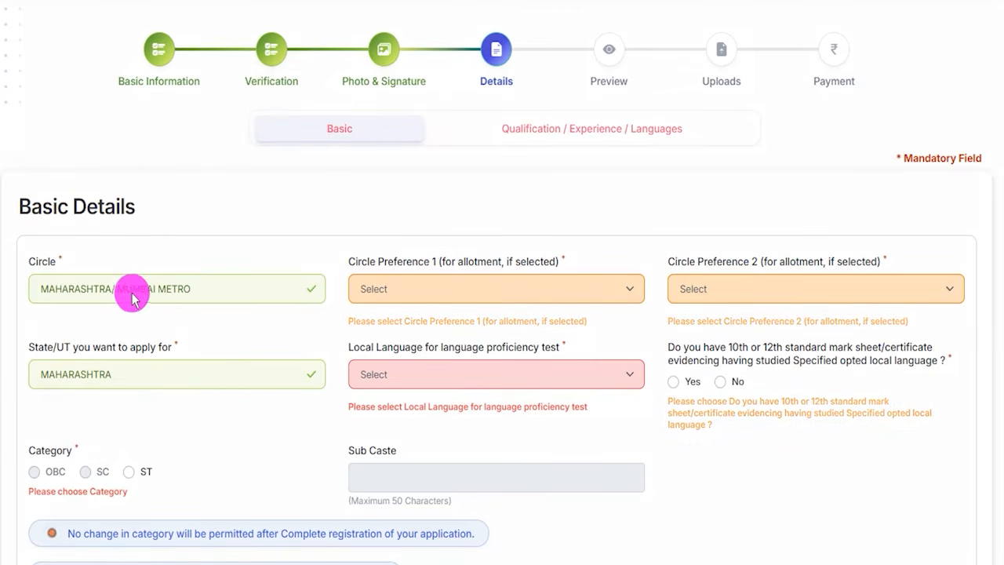
- Set the circle to MAHARASHTRA/ MUMBAI METRO, with Maharashtra as Circle Preference 1 and Mumbai Metro as Circle Preference 2
click(83, 289)
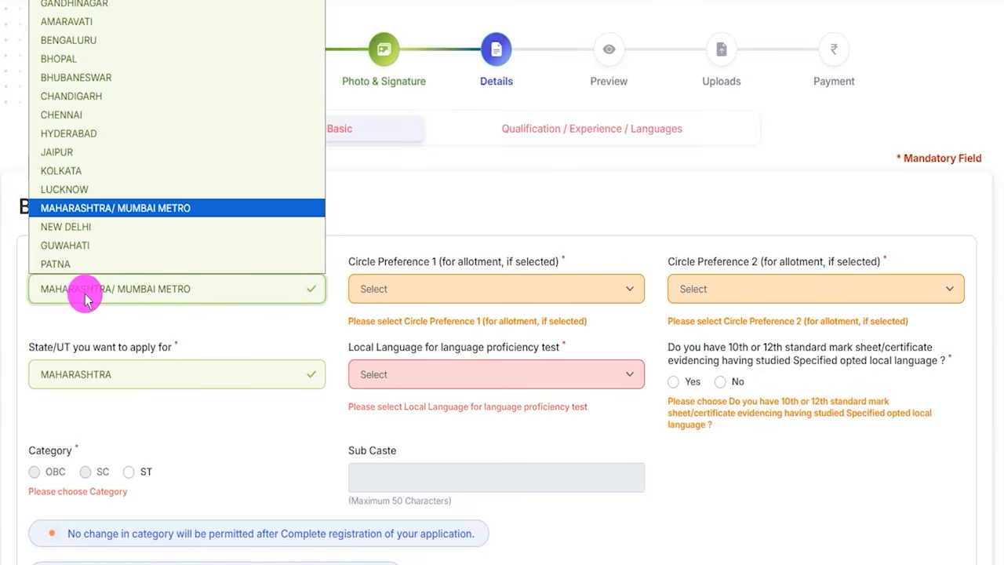
click(101, 213)
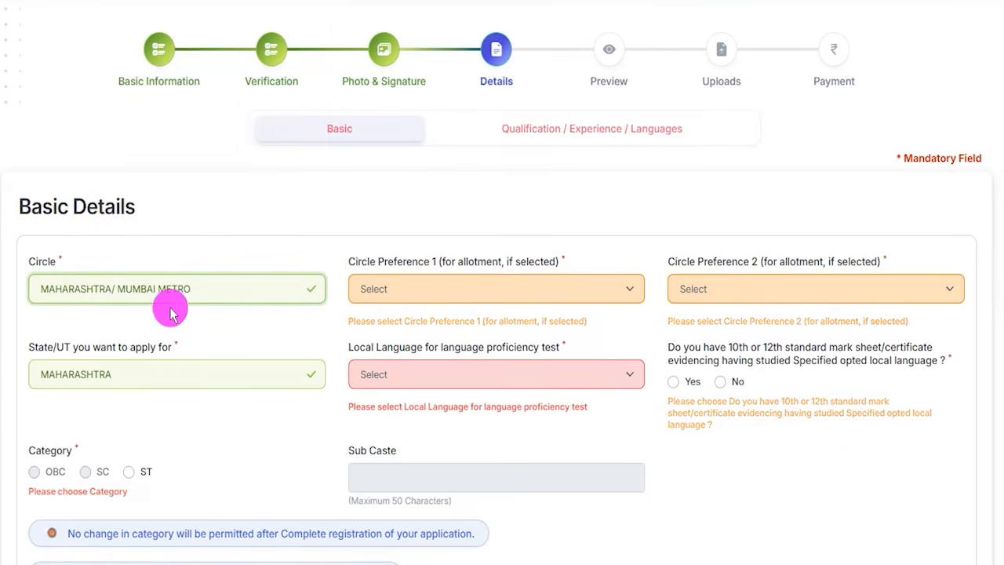
click(408, 290)
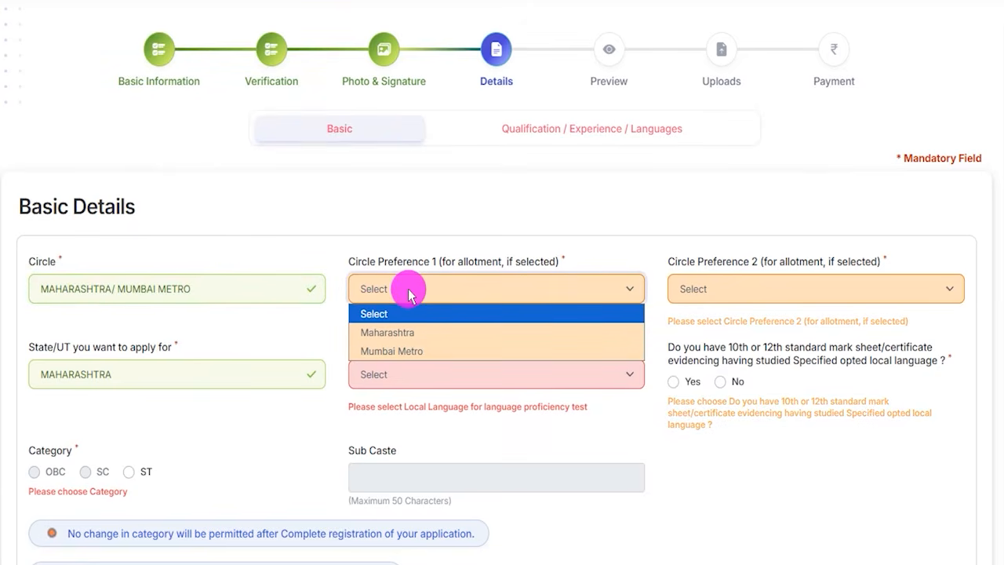
click(392, 331)
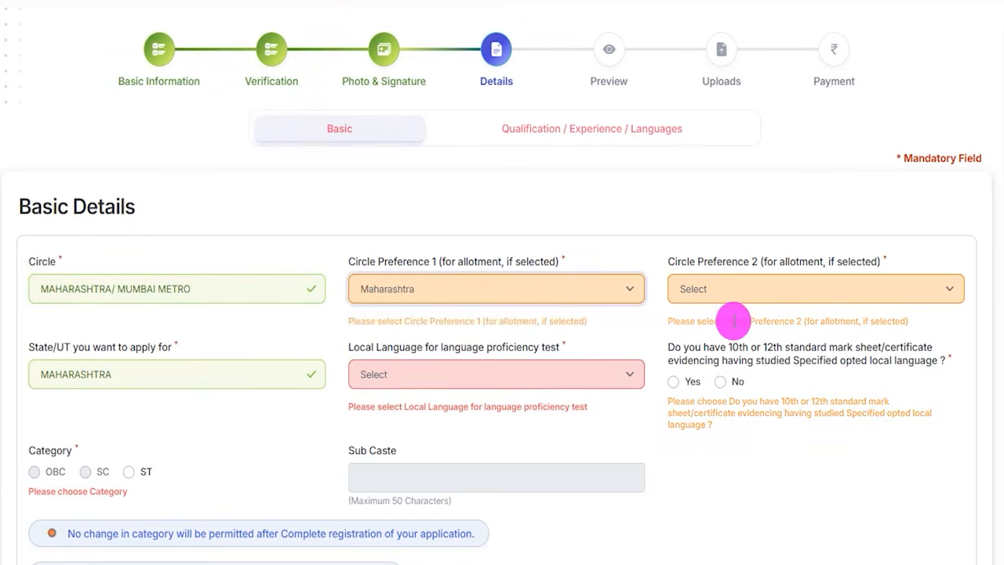
click(719, 288)
click(706, 350)
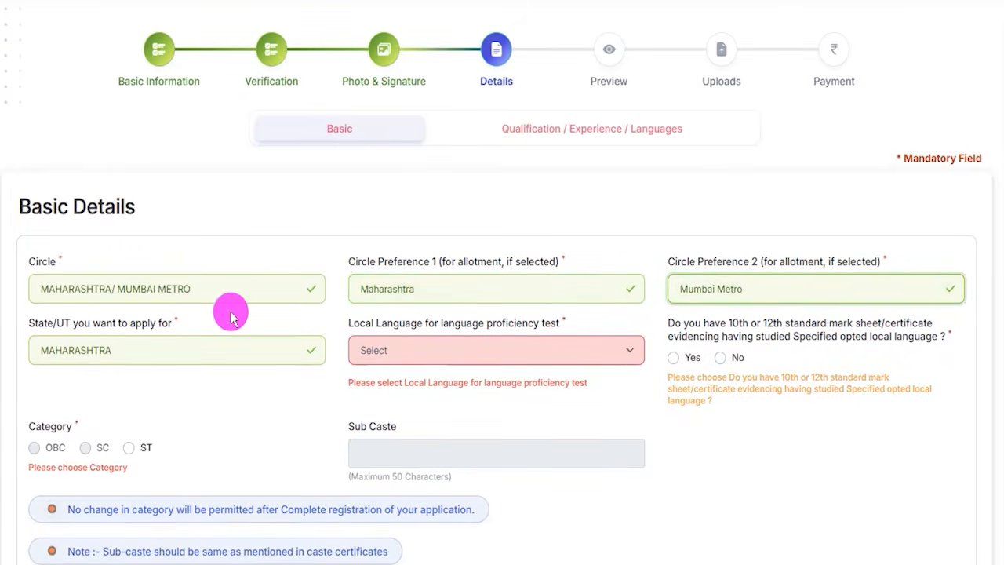
- Change the circle in Basic Details to NEW DELHI
click(152, 287)
click(79, 227)
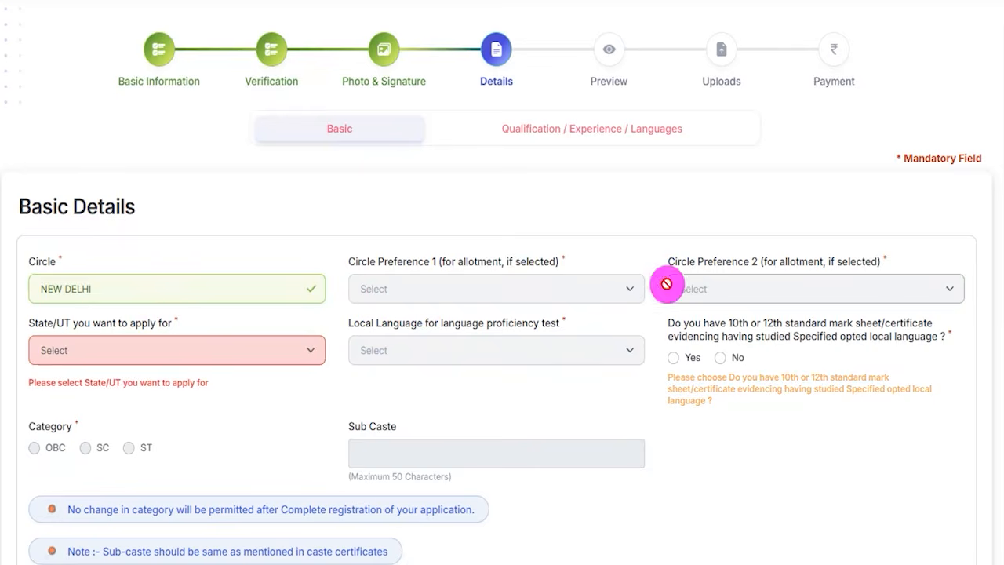
- Set the state to apply for to DELHI and the language proficiency test language to Hindi
click(112, 349)
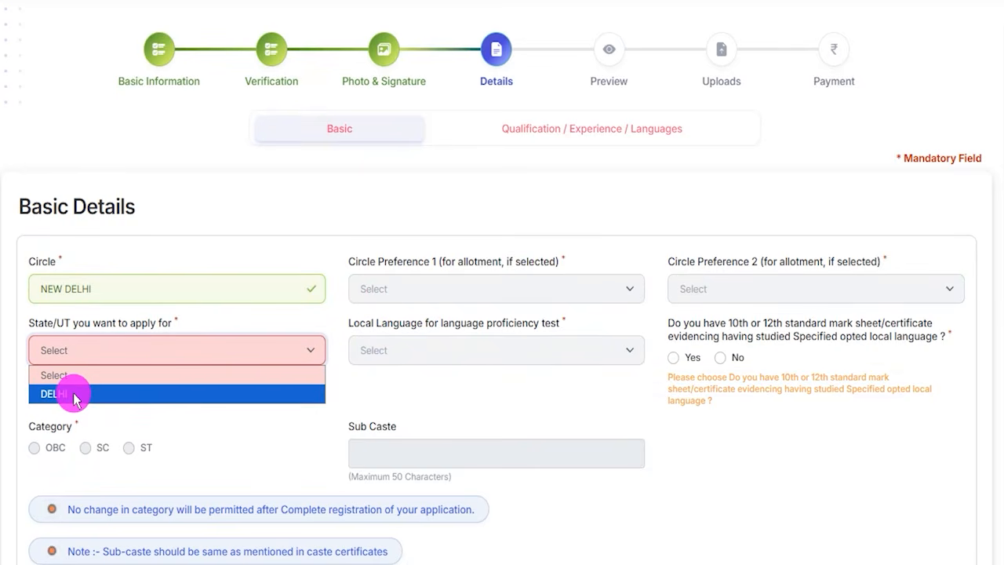
click(76, 396)
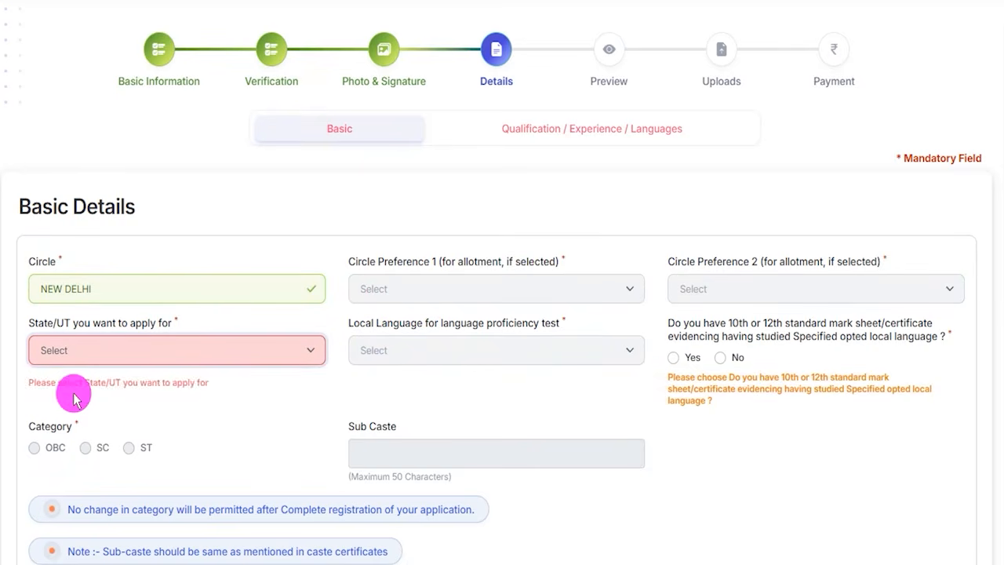
click(404, 354)
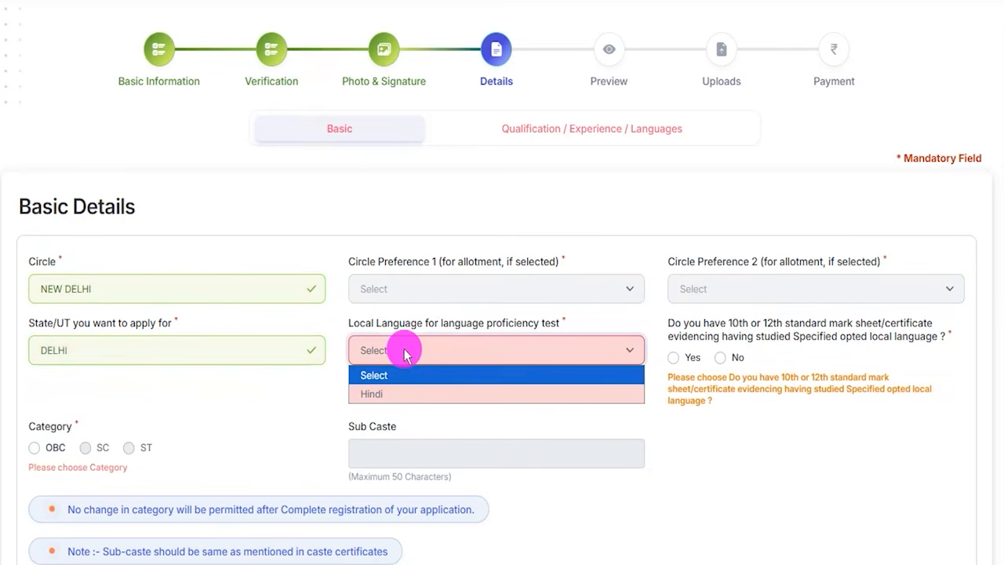
click(380, 392)
- Answer Yes to the 10th/12th local-language mark sheet question, choose category OBC, and acknowledge the category instructions
click(689, 324)
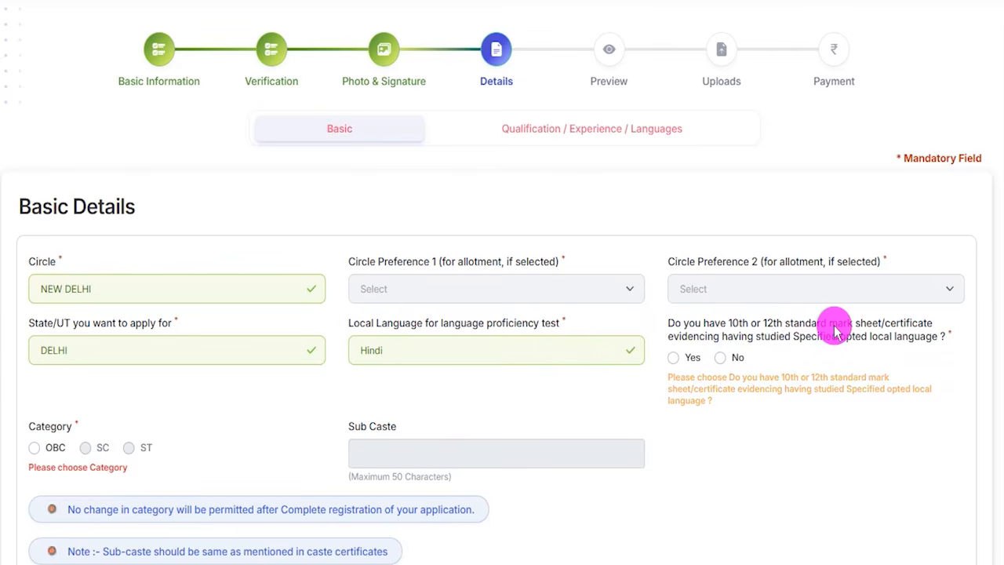
click(676, 358)
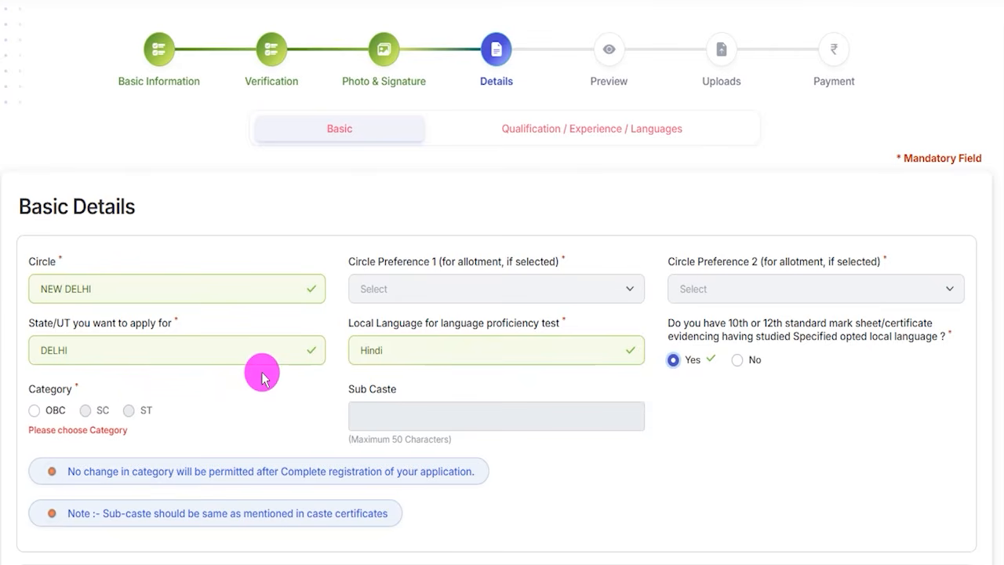
click(35, 416)
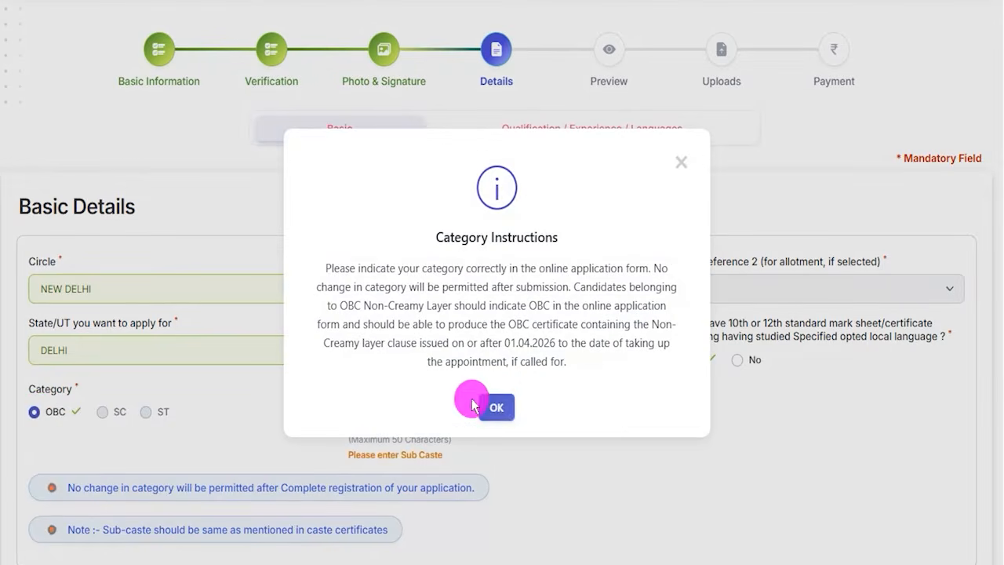
click(499, 407)
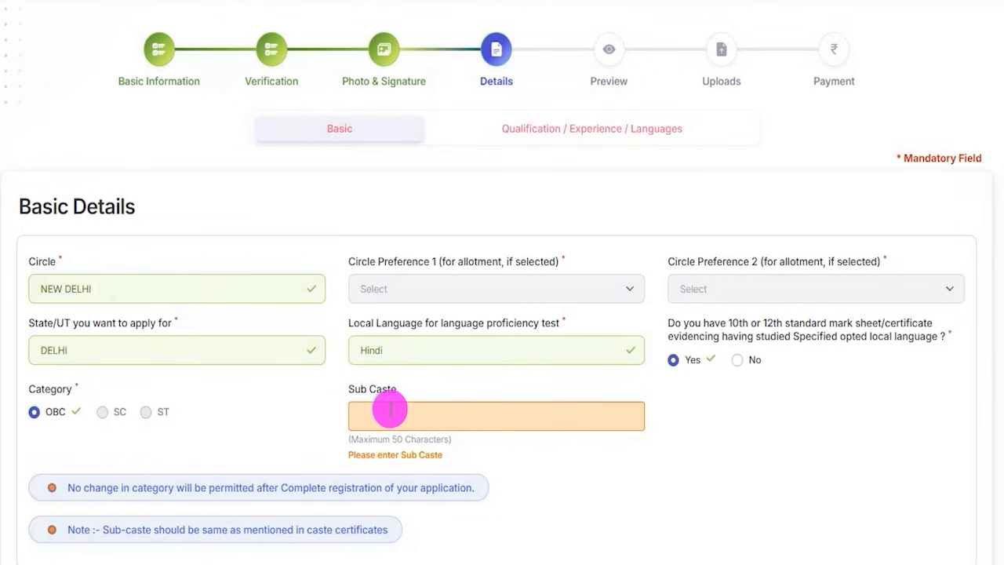
- Try Yes for trained SBI apprentice, look through the apprenticeship date and HRMS ID fields, and set the answer to No
scroll(162, 349, down, 3)
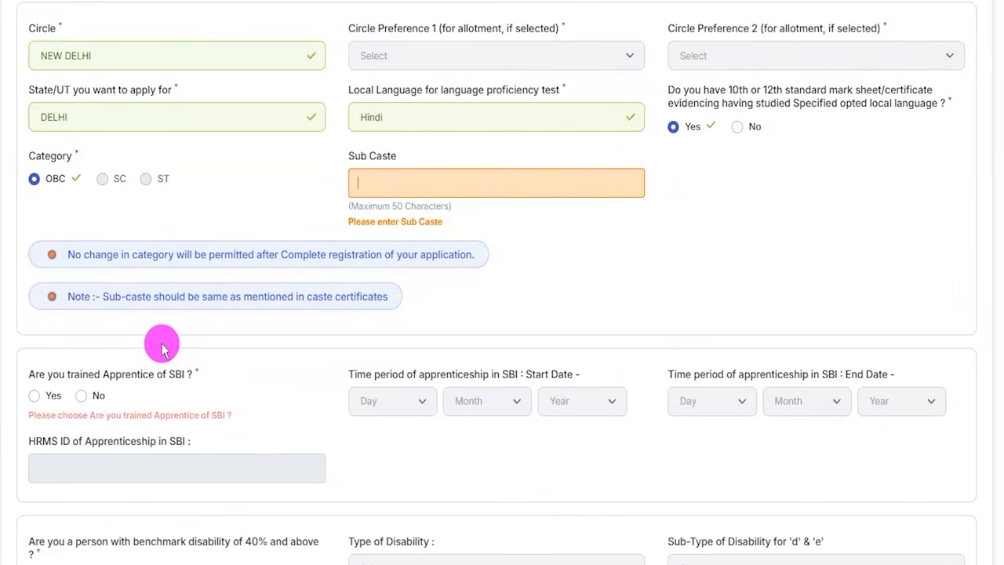
click(33, 399)
click(392, 400)
click(486, 400)
click(562, 403)
click(688, 404)
click(789, 405)
click(876, 405)
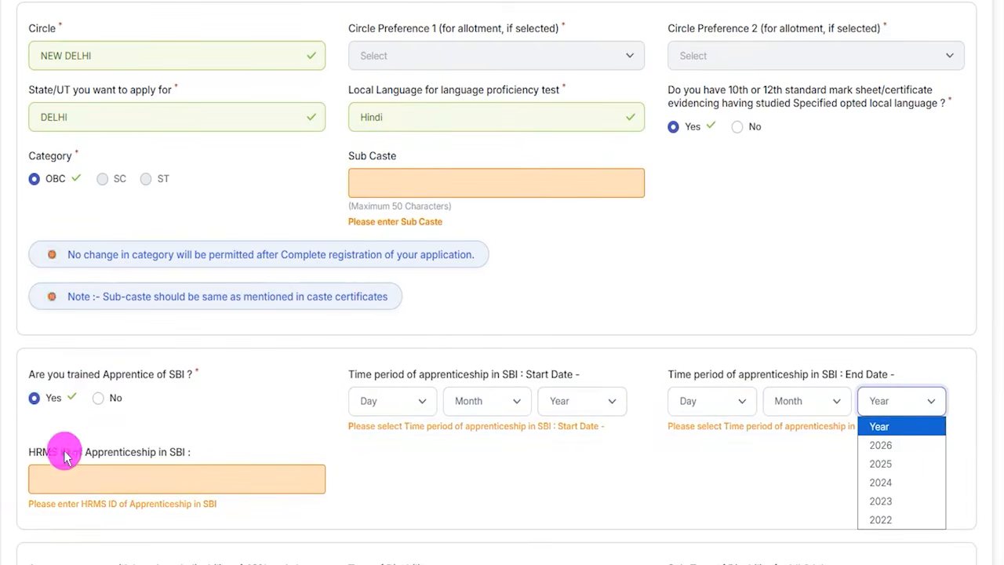
click(36, 454)
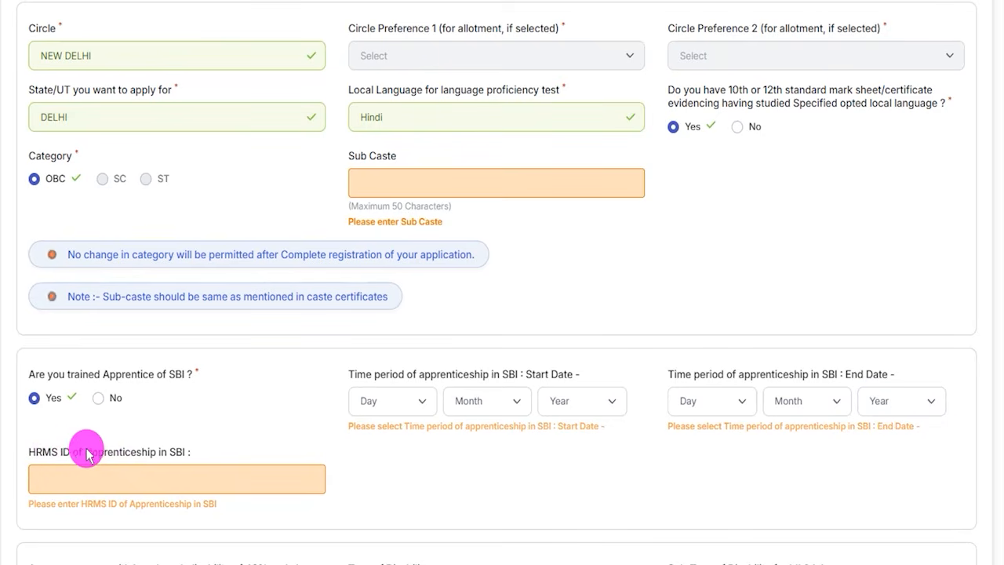
click(166, 469)
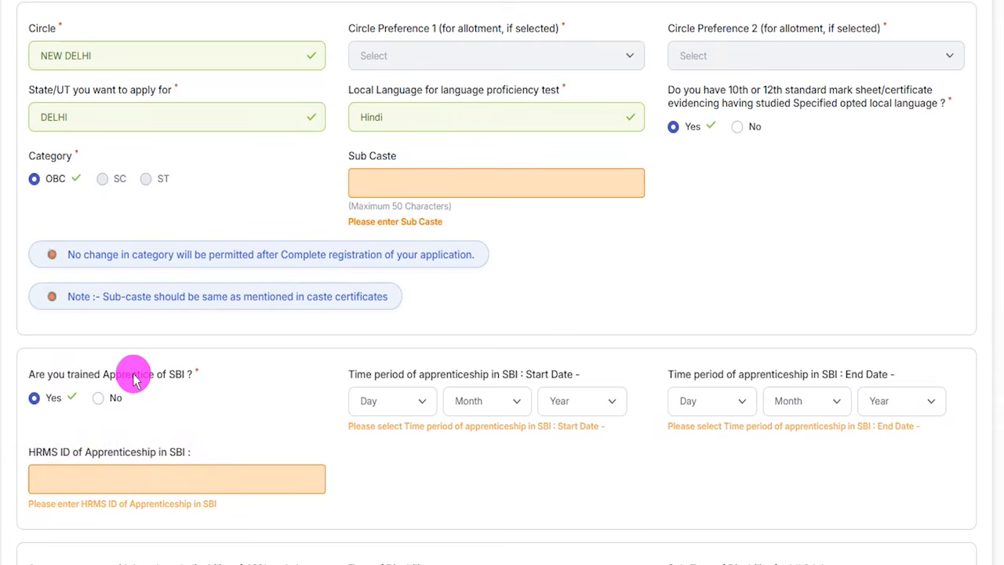
click(100, 399)
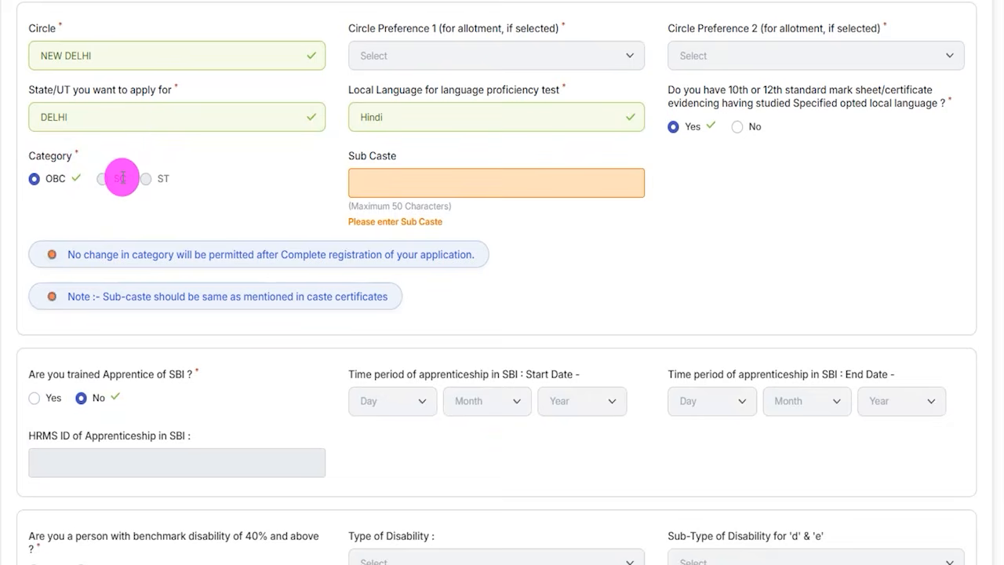
- Change the circle to CHENNAI with state TAMIL NADU, and select category SC, acknowledging the category instructions
click(148, 57)
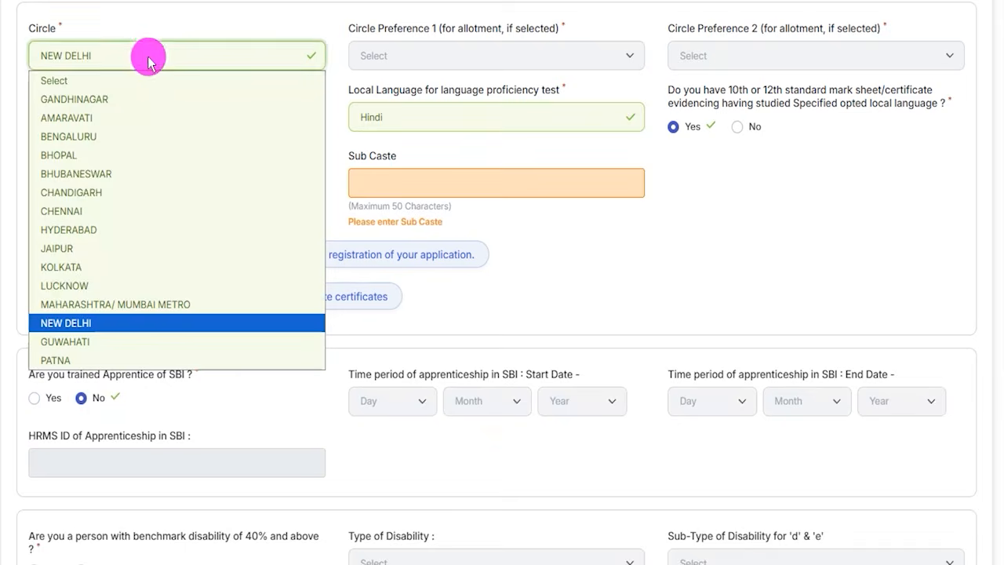
click(94, 211)
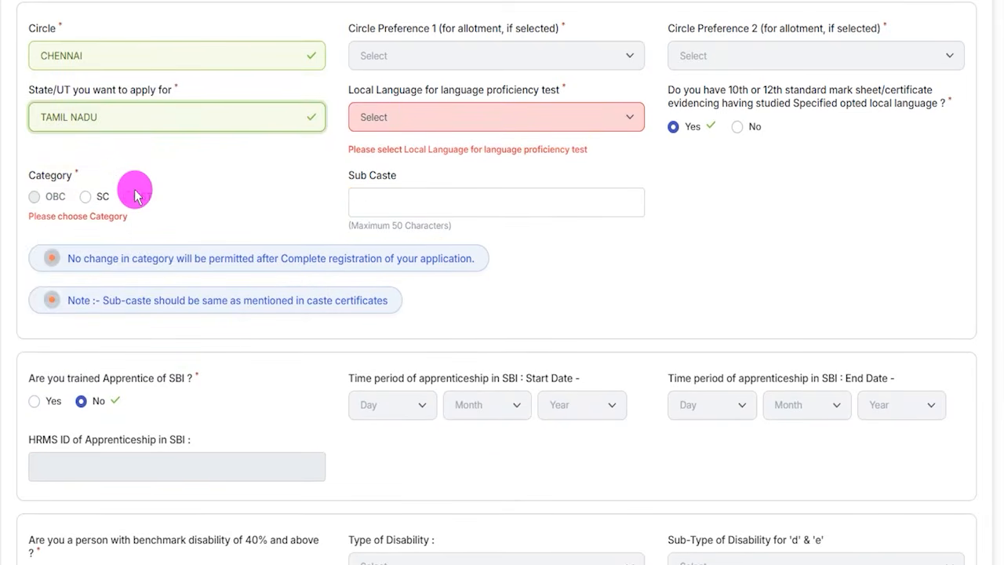
click(88, 202)
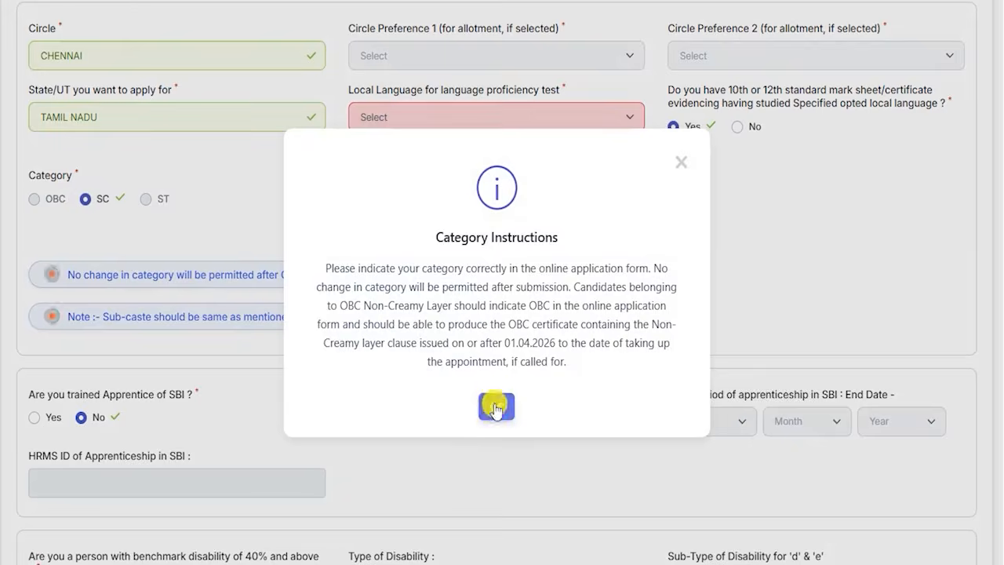
click(496, 406)
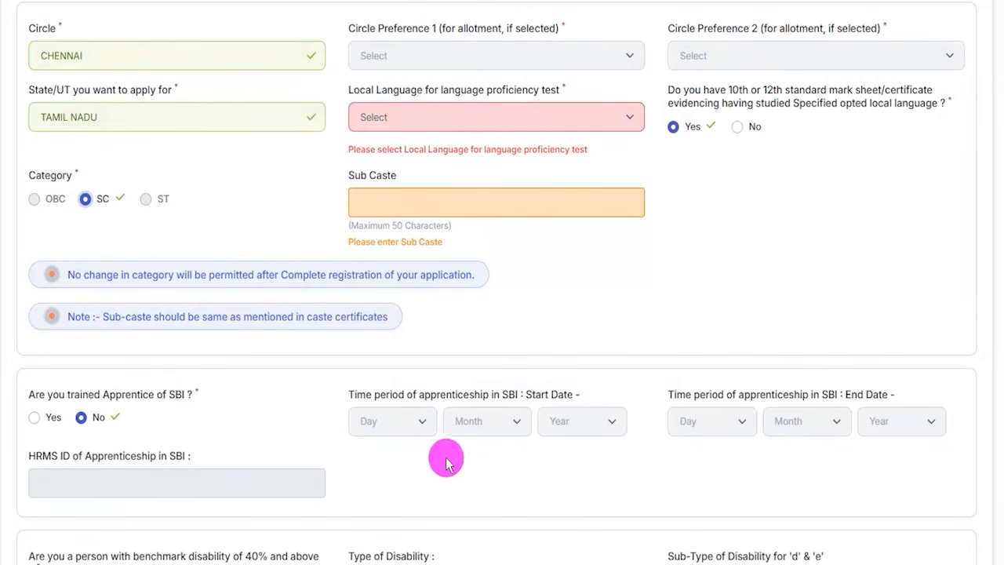
- Answer Yes to the 40% benchmark disability question, with type VI and sub-type B – Blindness, and acknowledge the disability instructions
scroll(353, 430, down, 2)
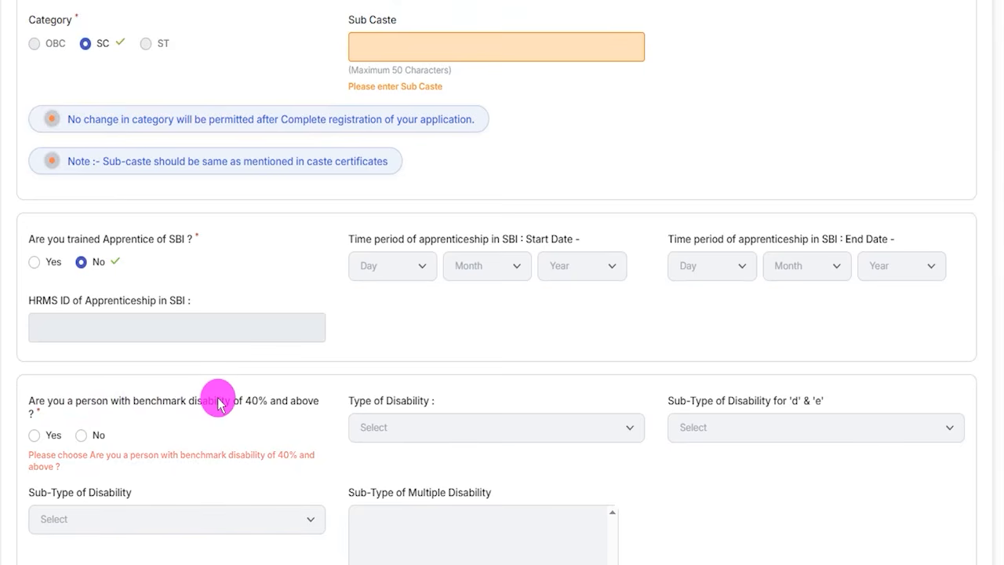
scroll(217, 404, down, 2)
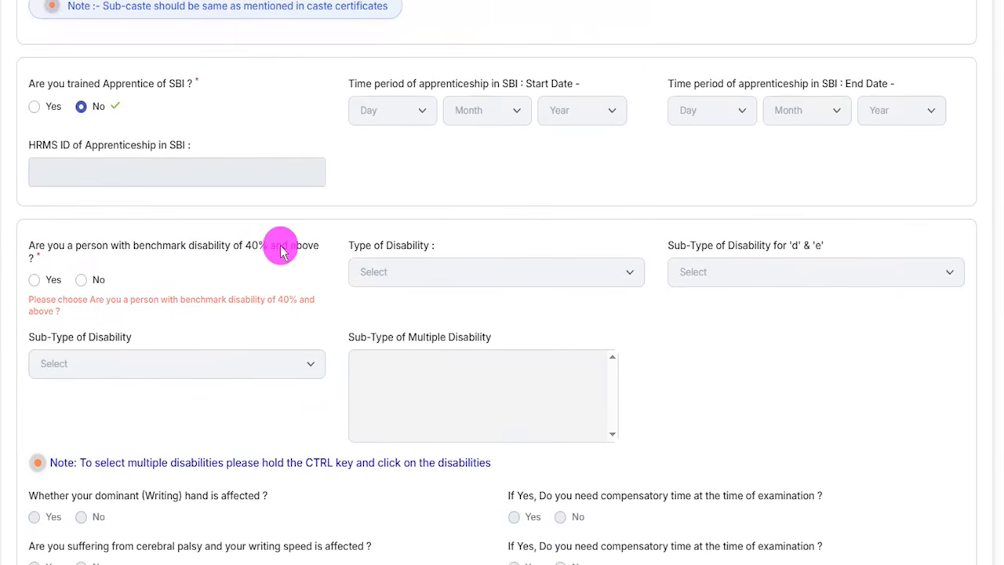
click(33, 281)
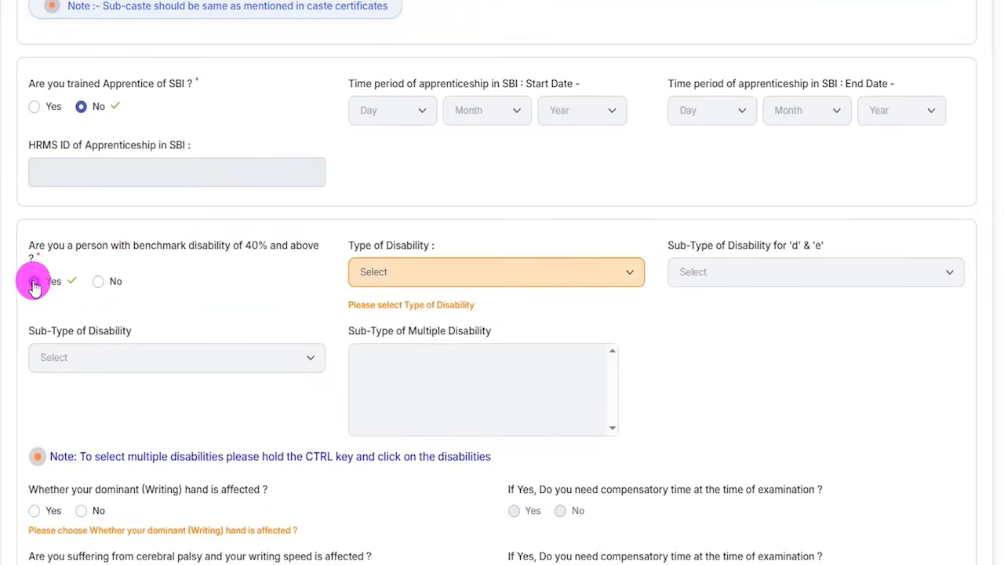
click(454, 271)
click(464, 312)
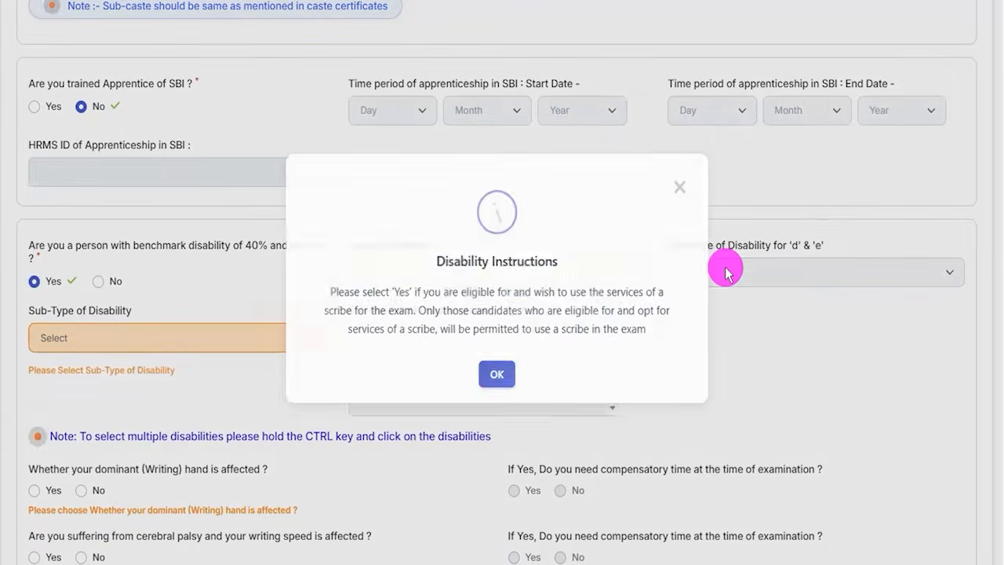
click(497, 371)
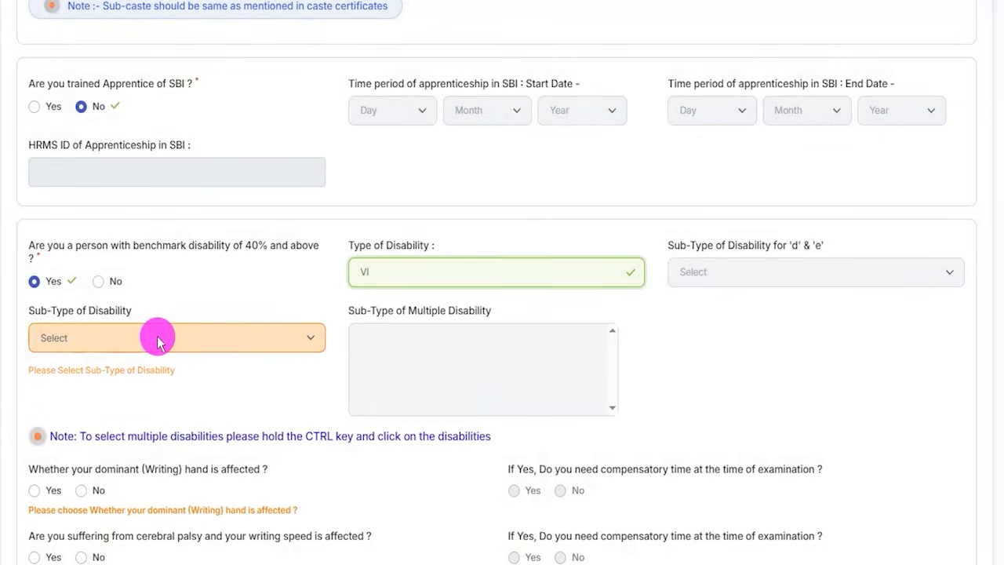
click(157, 337)
click(102, 379)
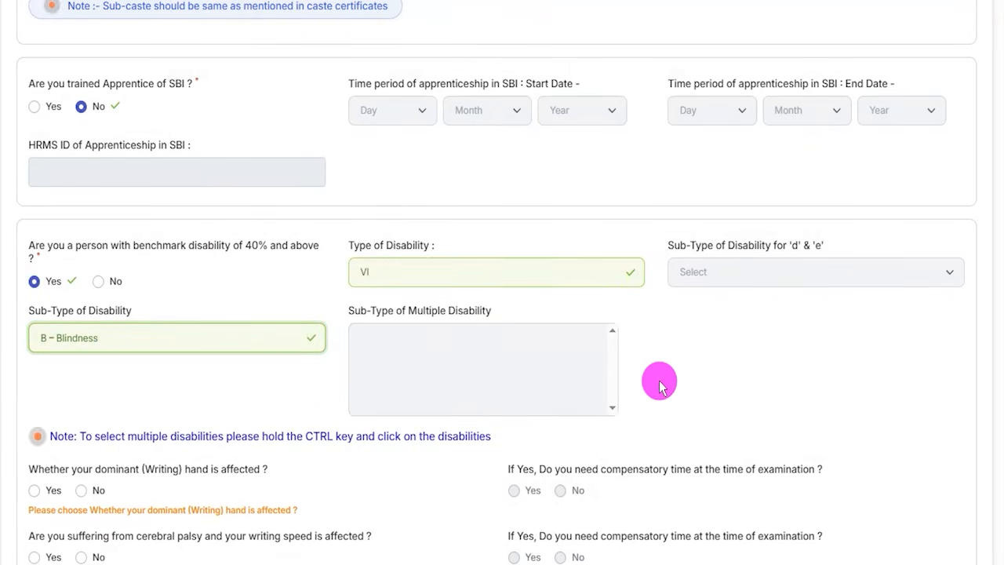
click(72, 249)
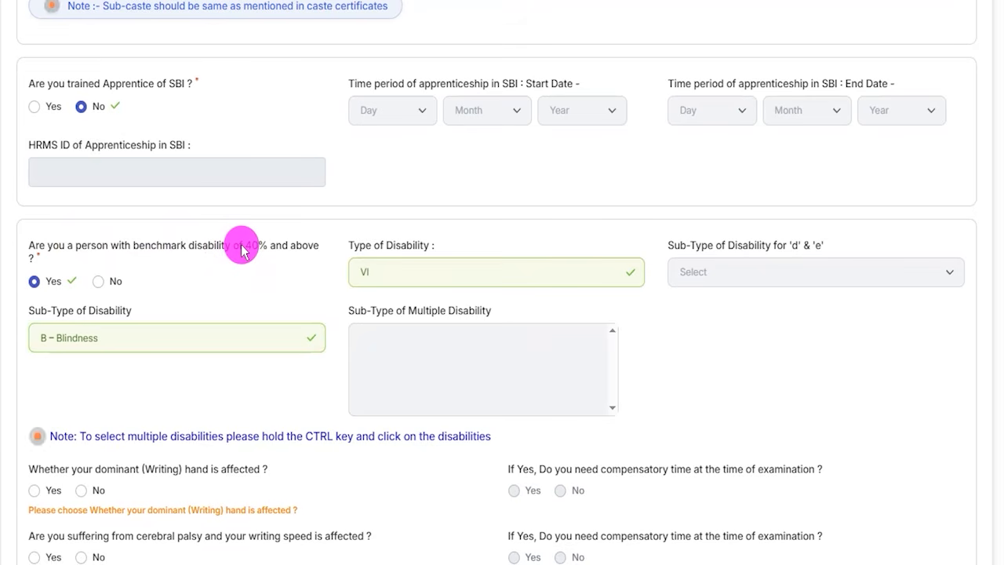
- Answer No to both the 40% benchmark disability question and the under-40% specified disability with writing difficulty question
click(98, 281)
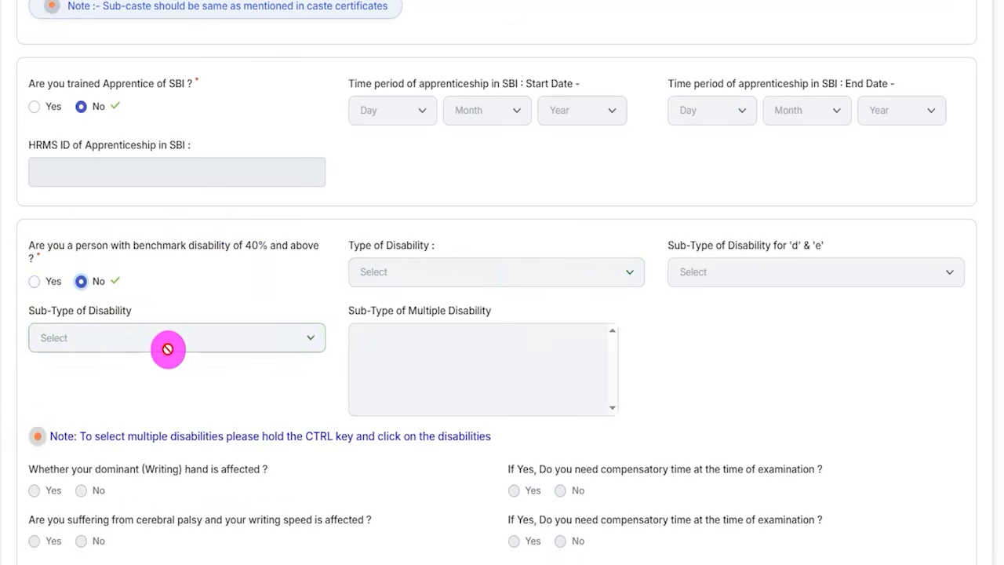
scroll(332, 460, down, 2)
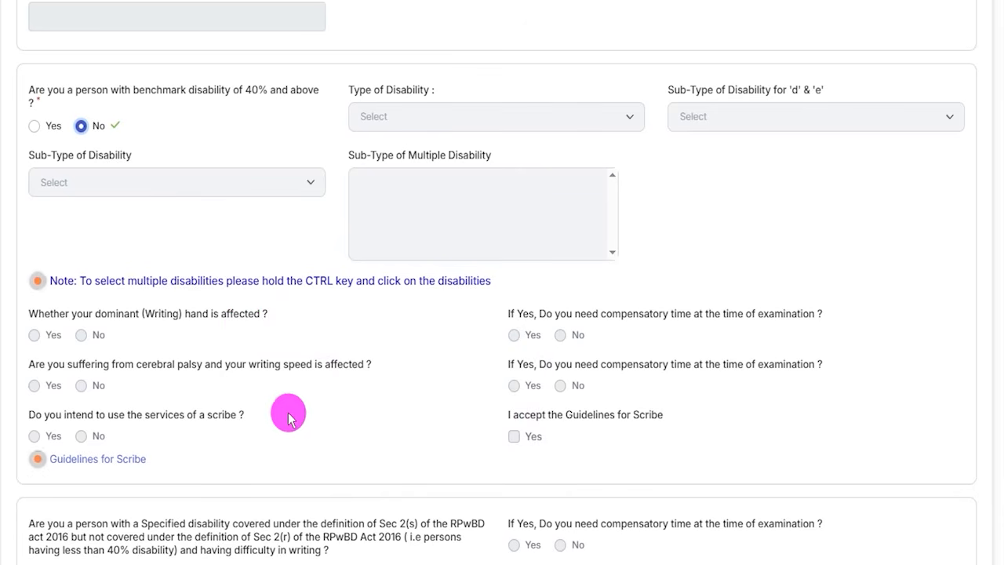
scroll(444, 377, down, 2)
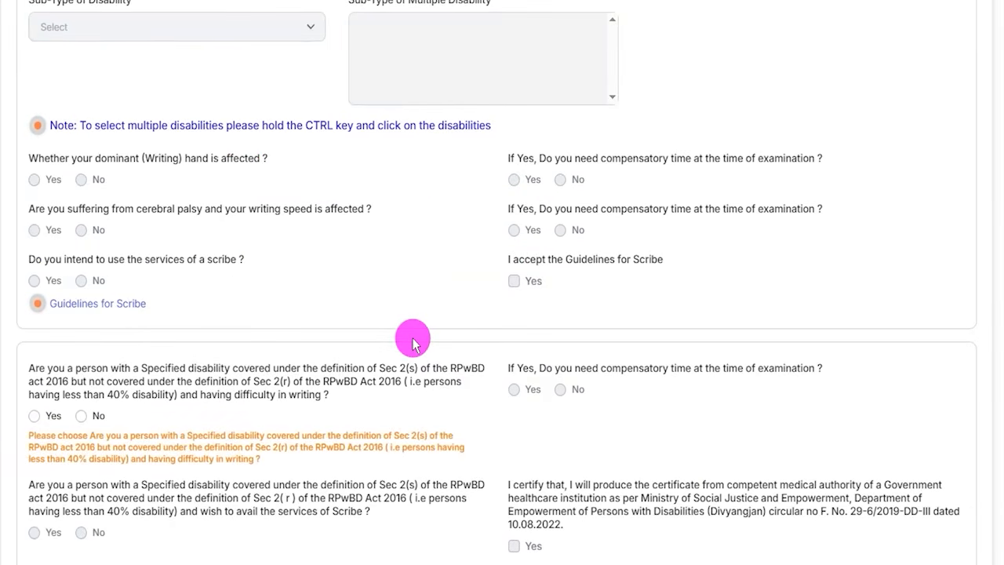
scroll(301, 359, down, 2)
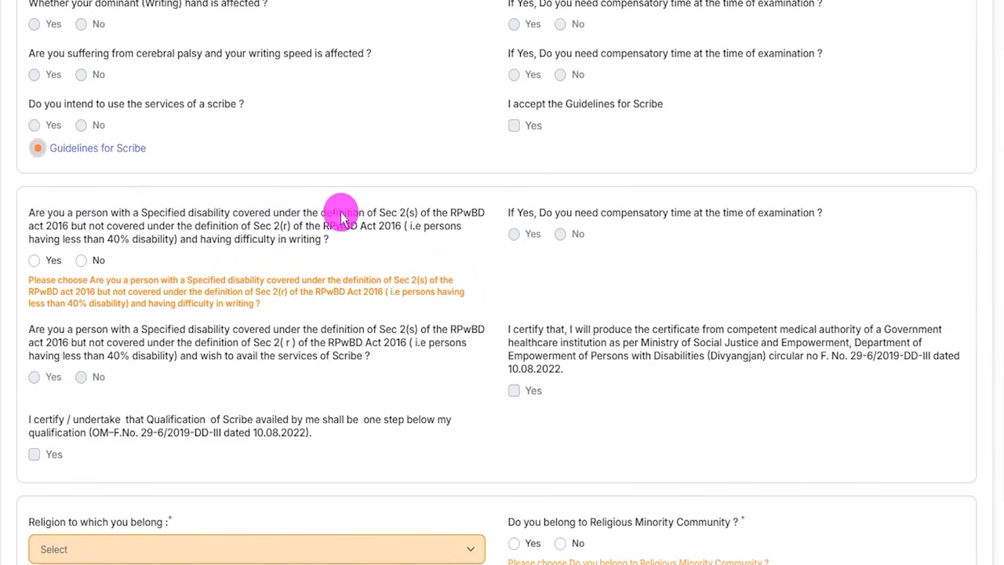
click(34, 260)
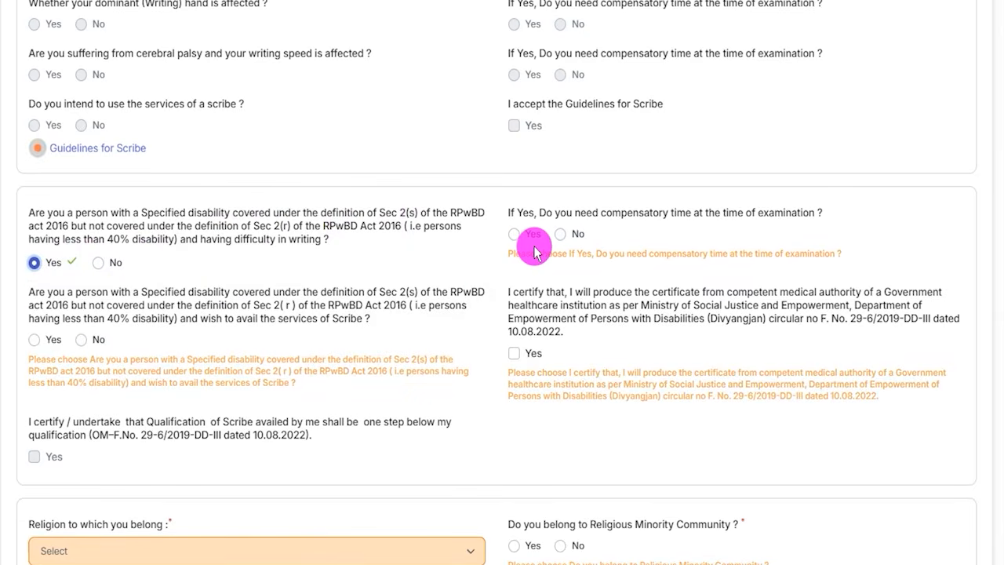
click(101, 269)
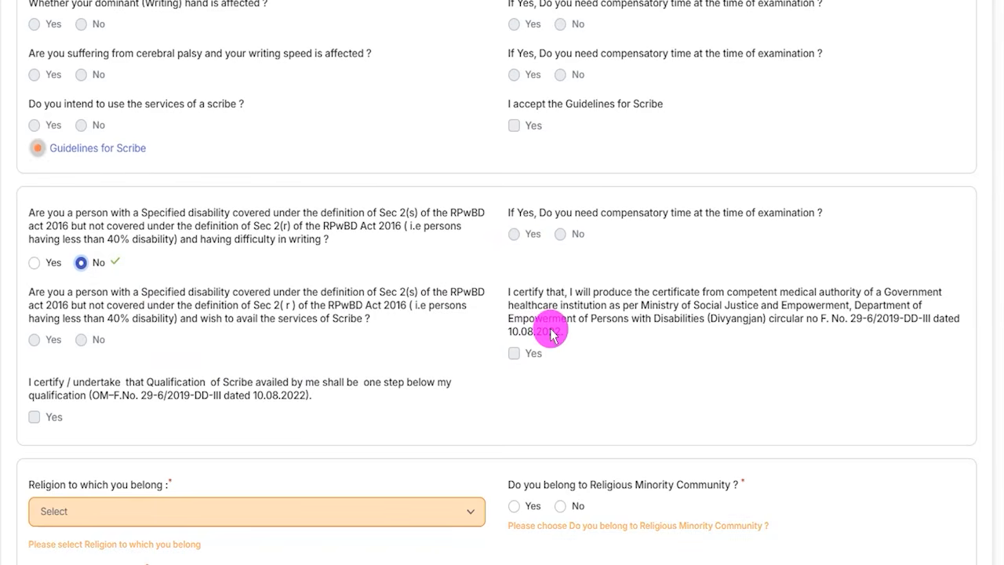
- Set the religion to Hindu and answer No to belonging to a religious minority community
scroll(329, 356, down, 3)
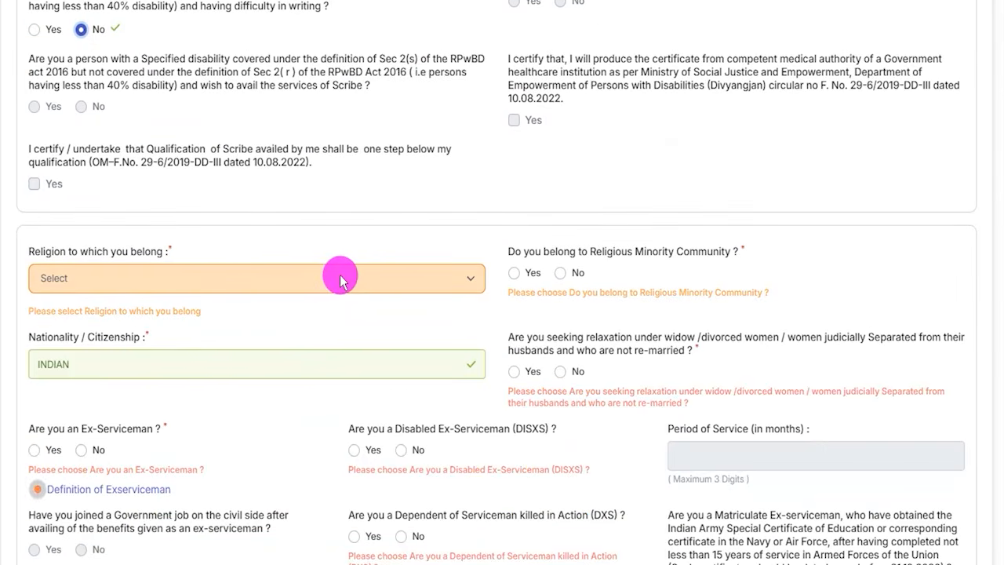
click(83, 278)
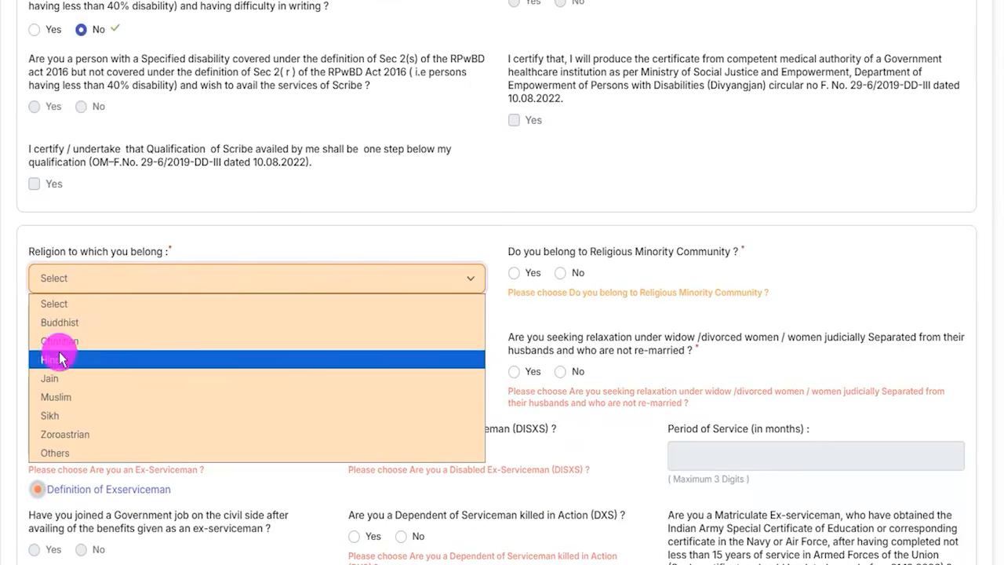
click(59, 358)
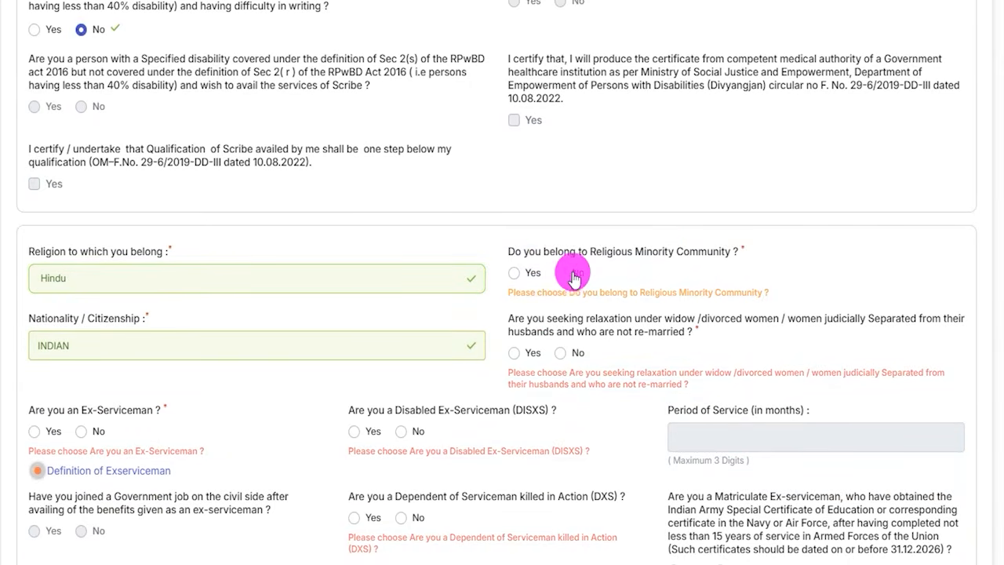
click(515, 274)
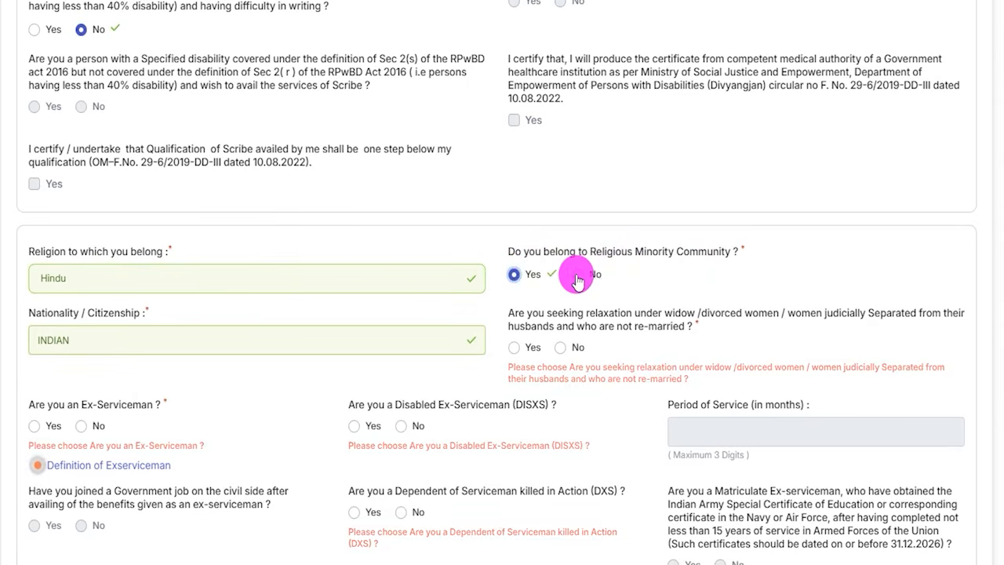
click(576, 276)
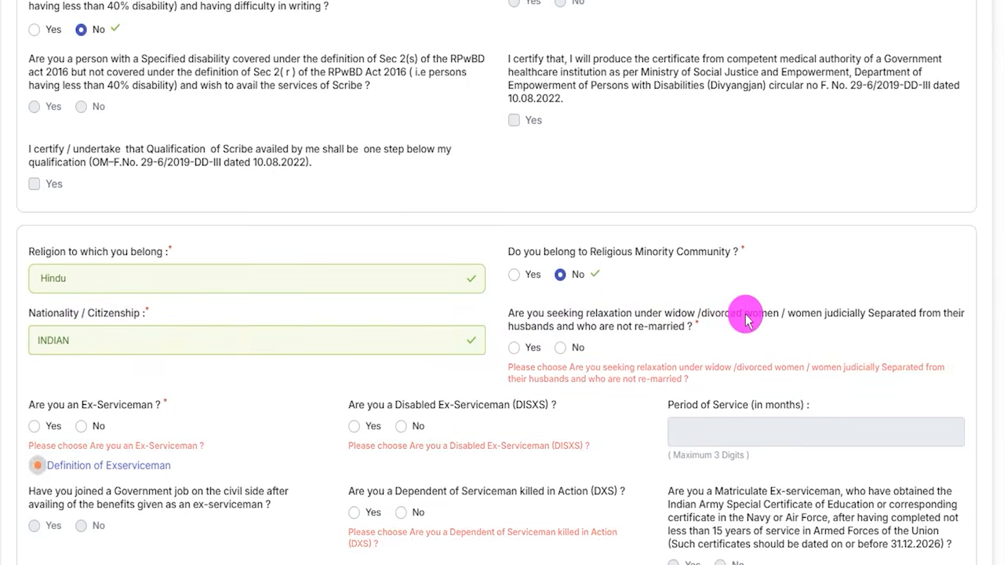
click(837, 322)
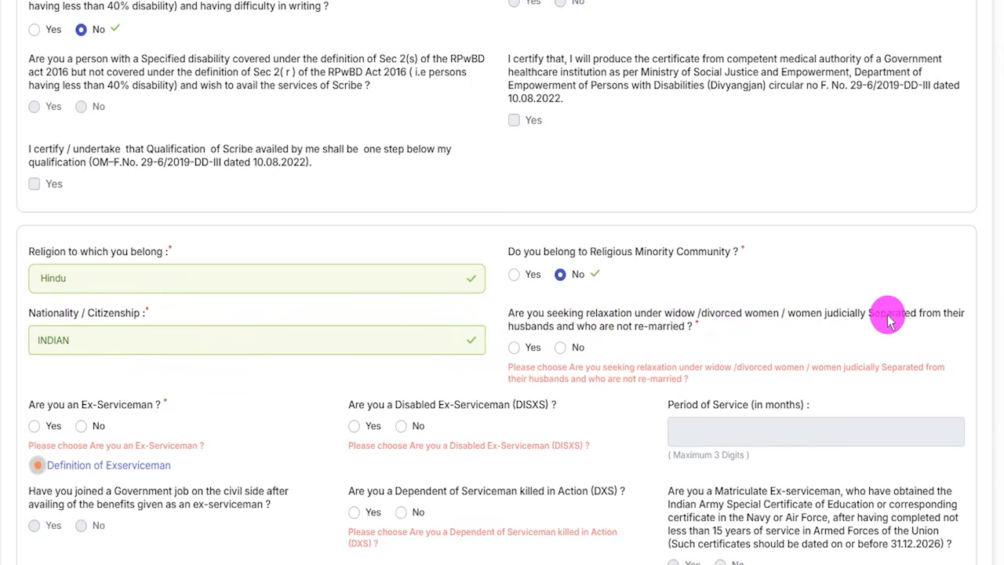
- Answer No to the widow, divorced or judicially separated women relaxation question and No to being an Ex-Serviceman
click(513, 348)
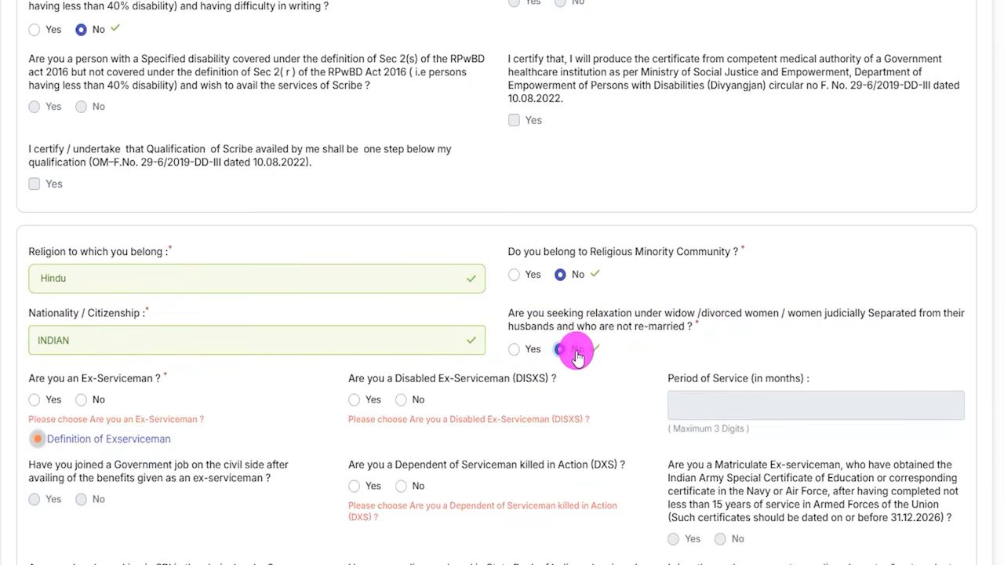
scroll(112, 376, down, 3)
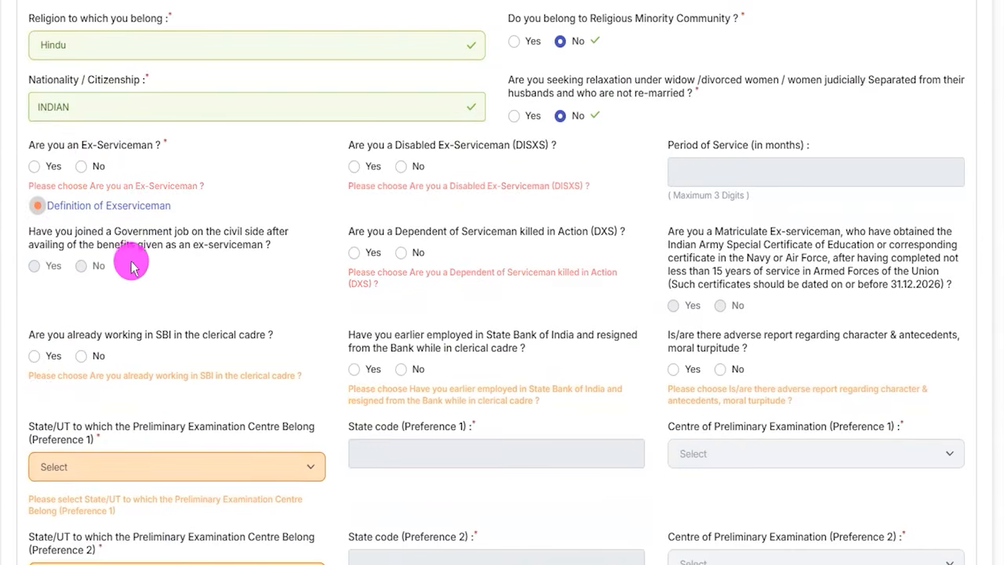
click(60, 168)
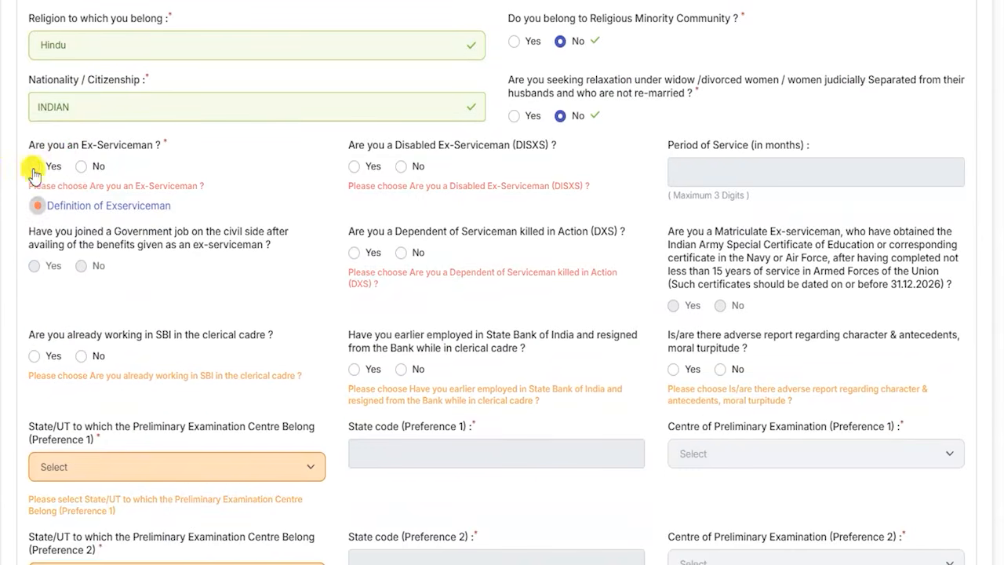
click(34, 171)
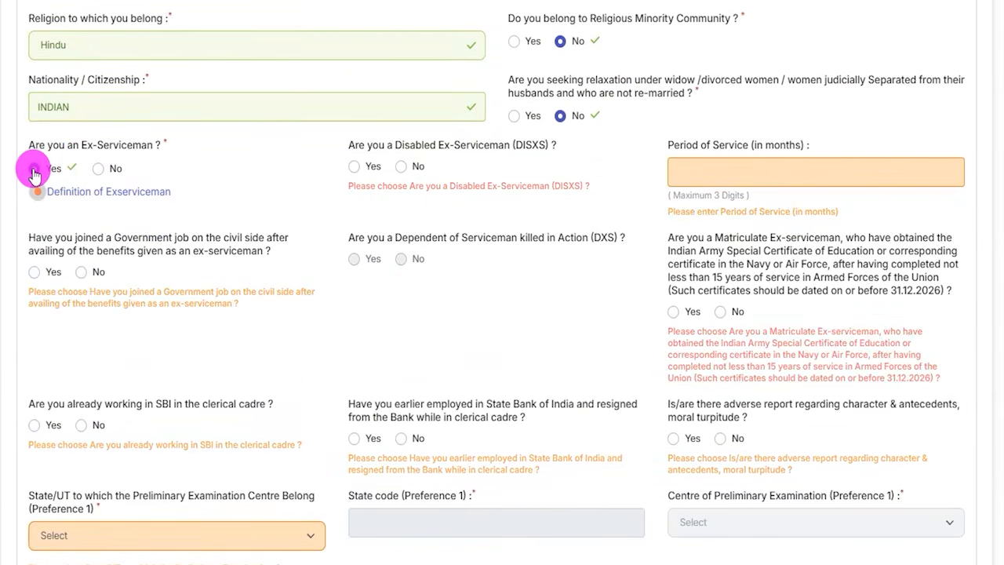
click(711, 167)
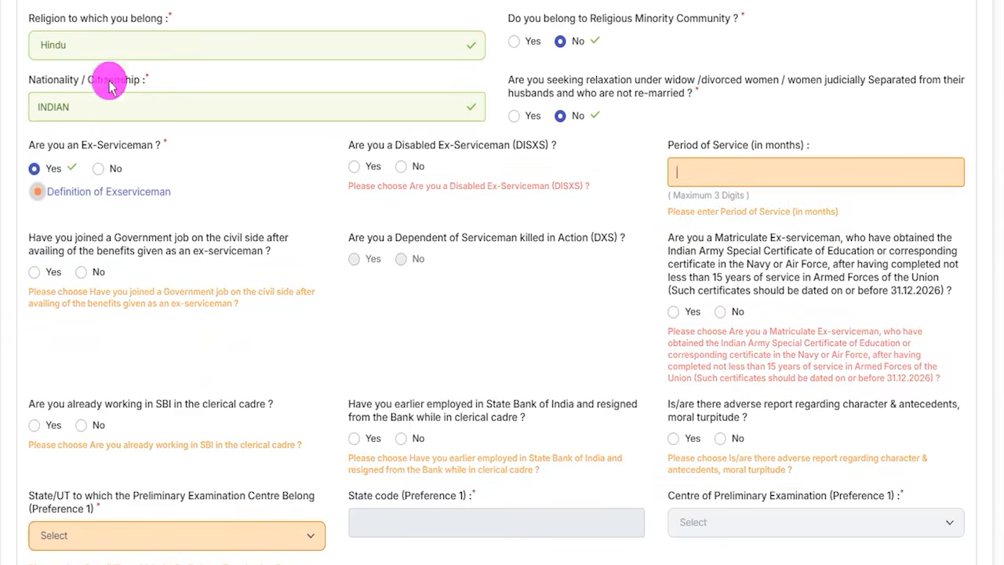
click(98, 168)
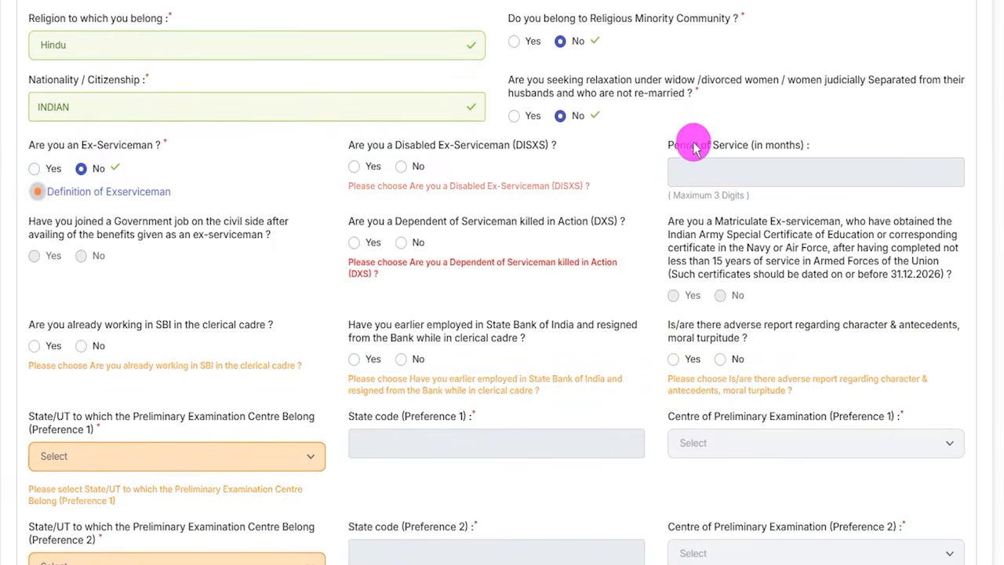
- Answer No to being a Disabled Ex-Serviceman (DISXS) and No to being a Dependent of Serviceman killed in Action (DXS)
click(384, 147)
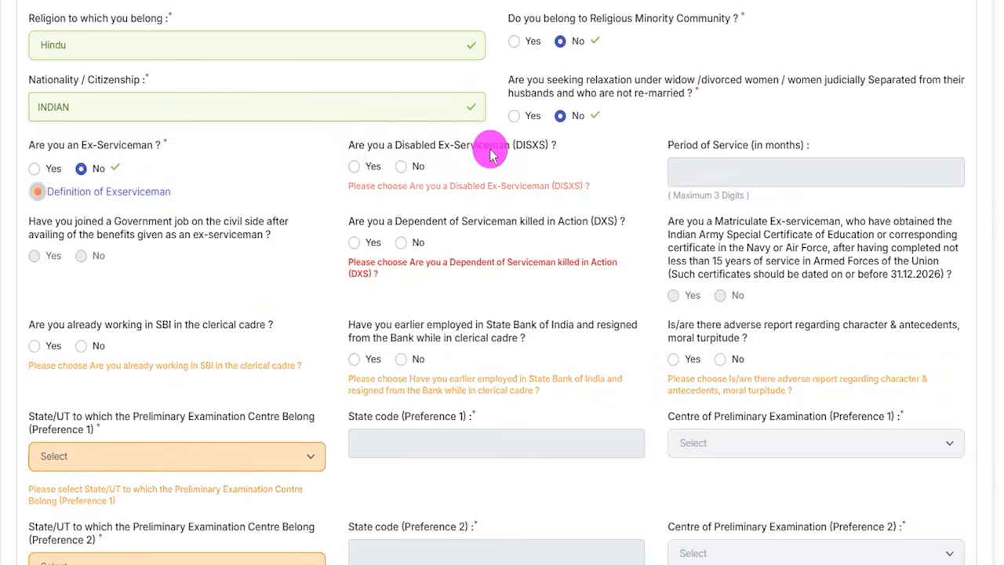
click(355, 167)
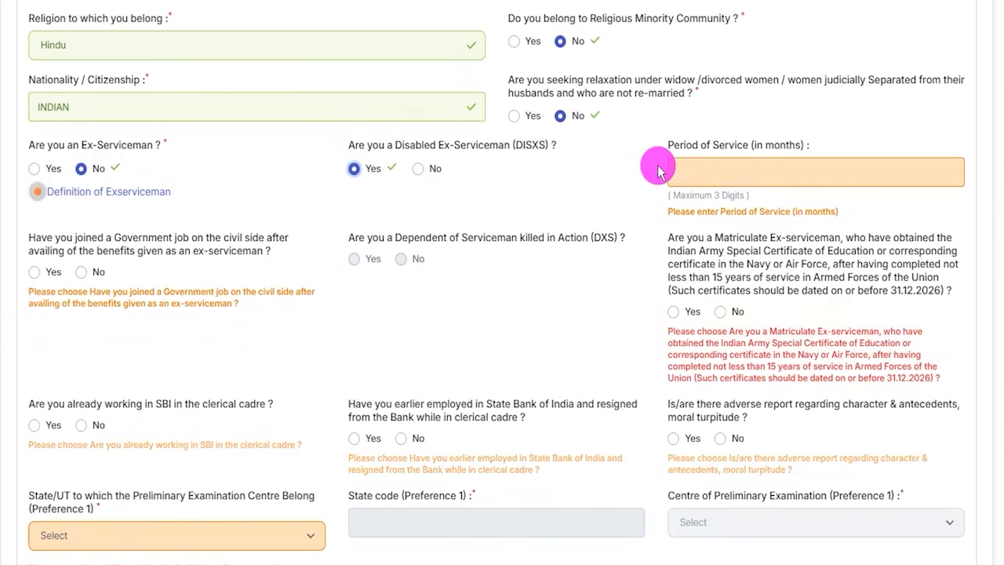
click(708, 168)
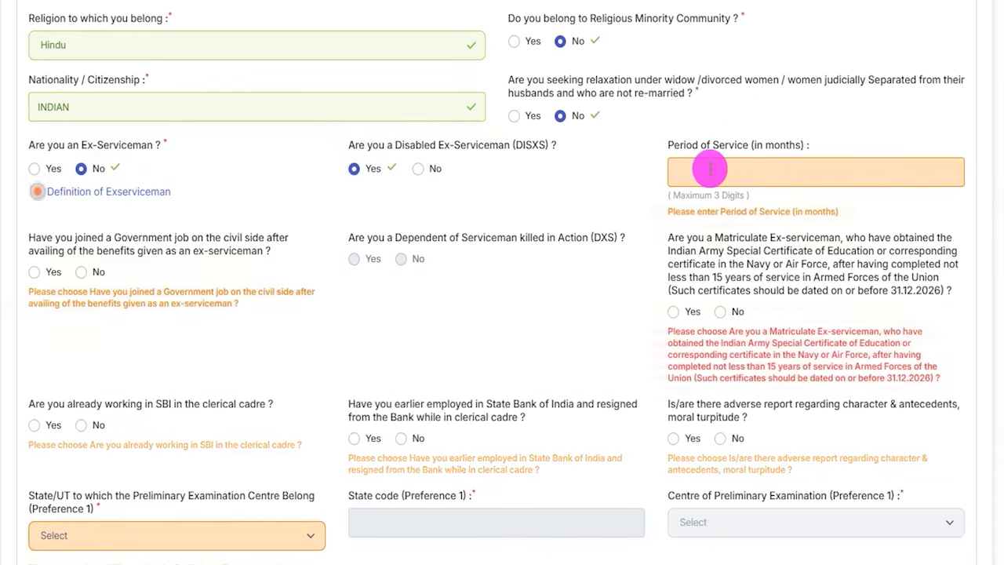
click(419, 169)
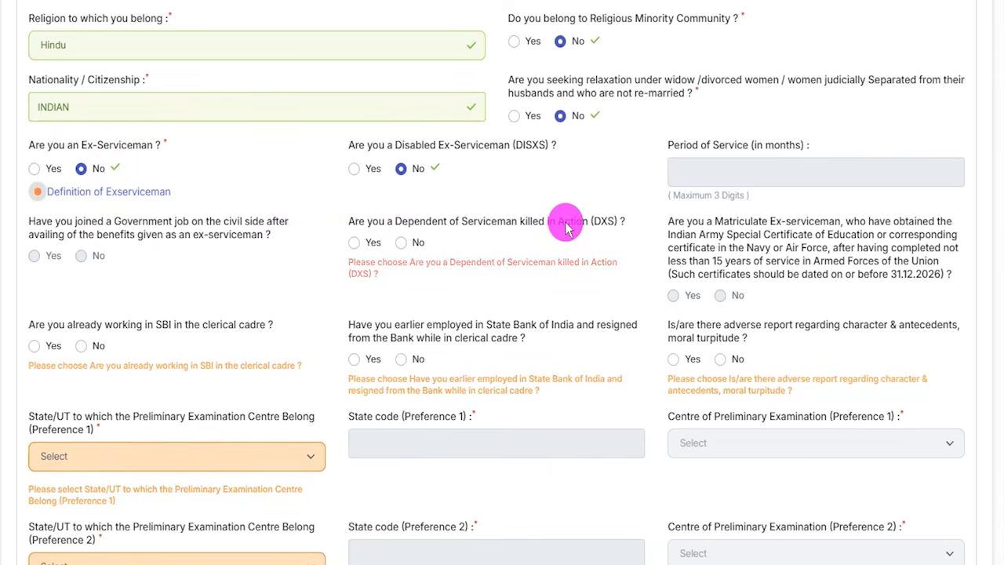
click(353, 243)
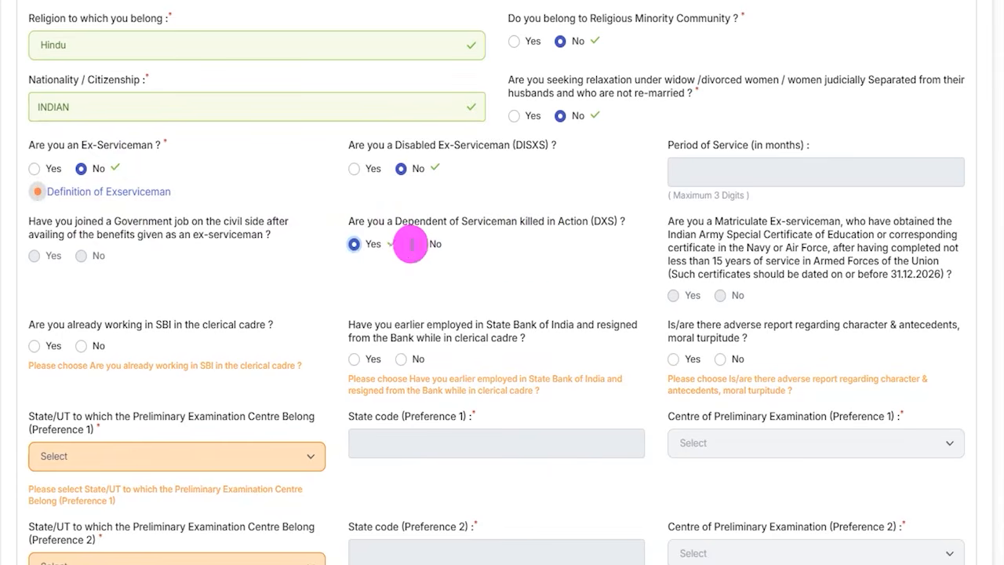
click(419, 245)
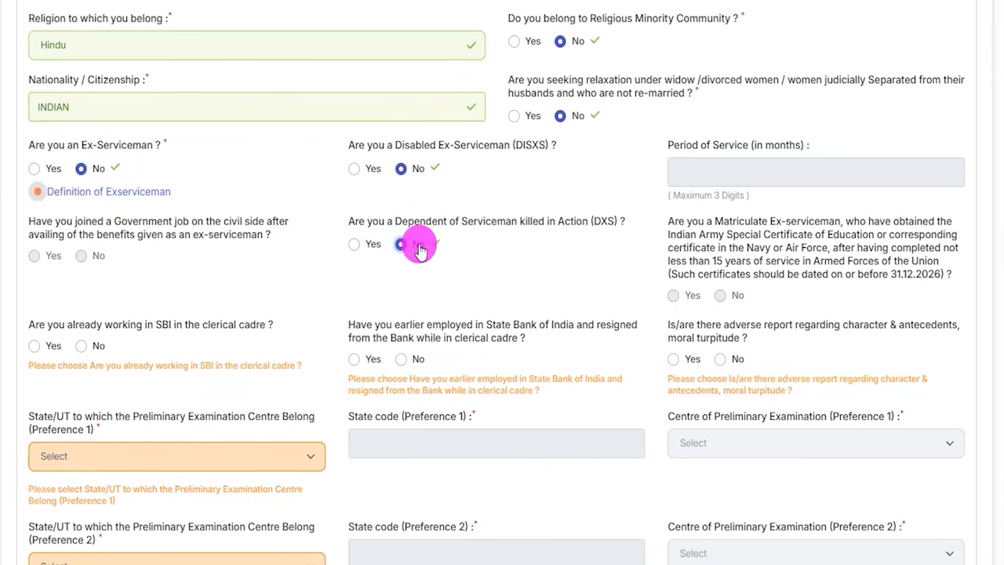
click(737, 295)
- Answer No to the questions on current SBI clerical work, earlier SBI clerical employment with resignation, and adverse reports on character
click(132, 346)
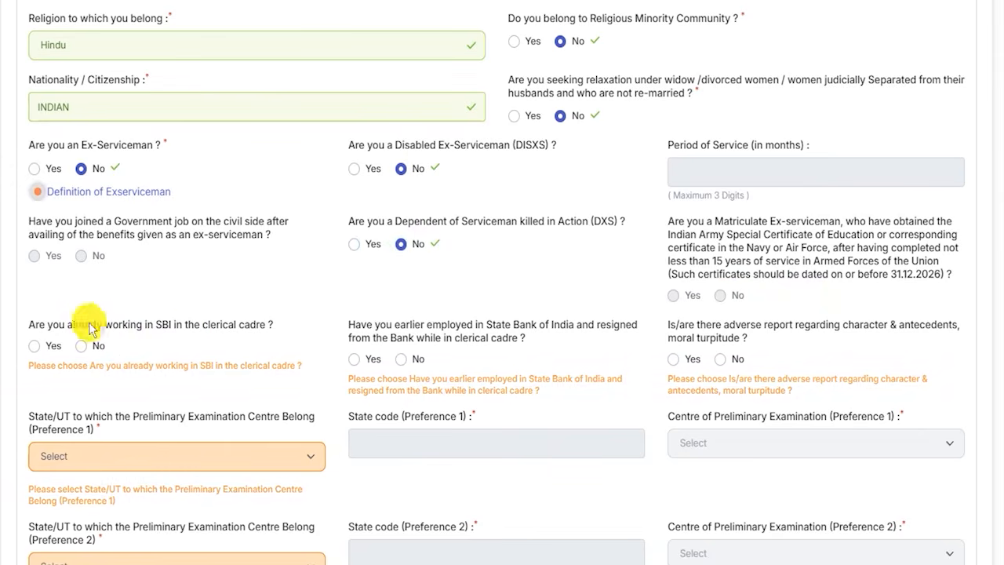
click(34, 346)
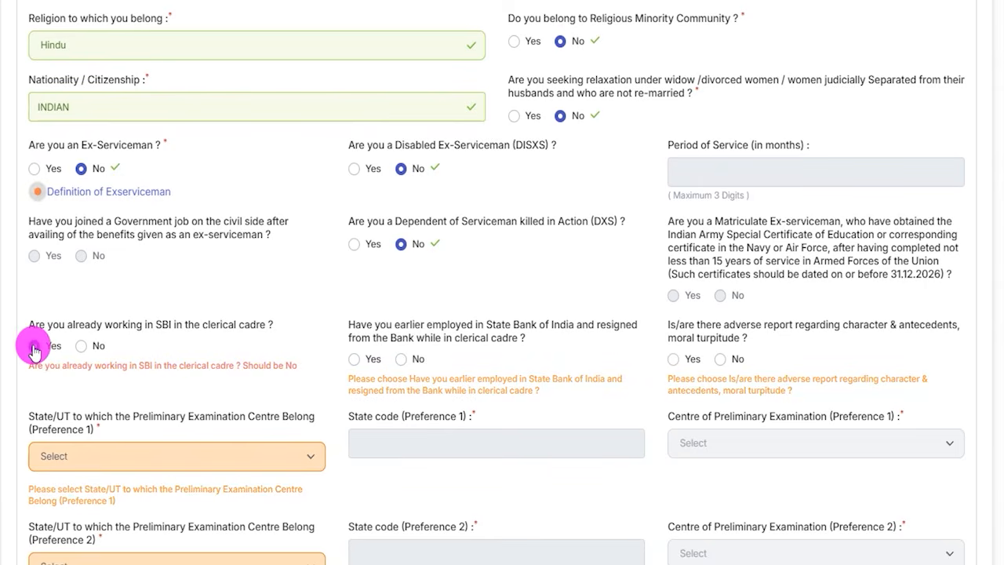
click(81, 347)
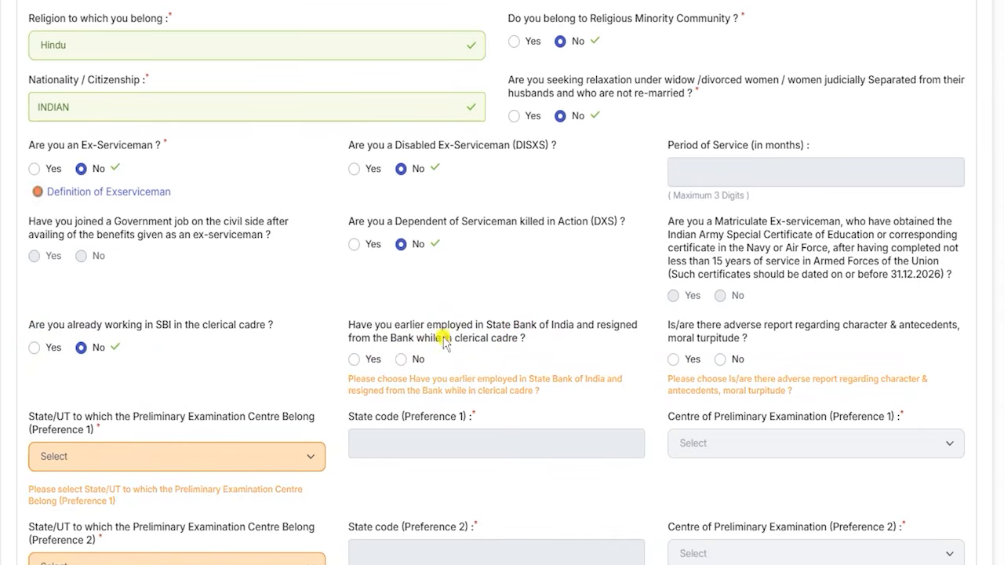
click(354, 359)
click(402, 360)
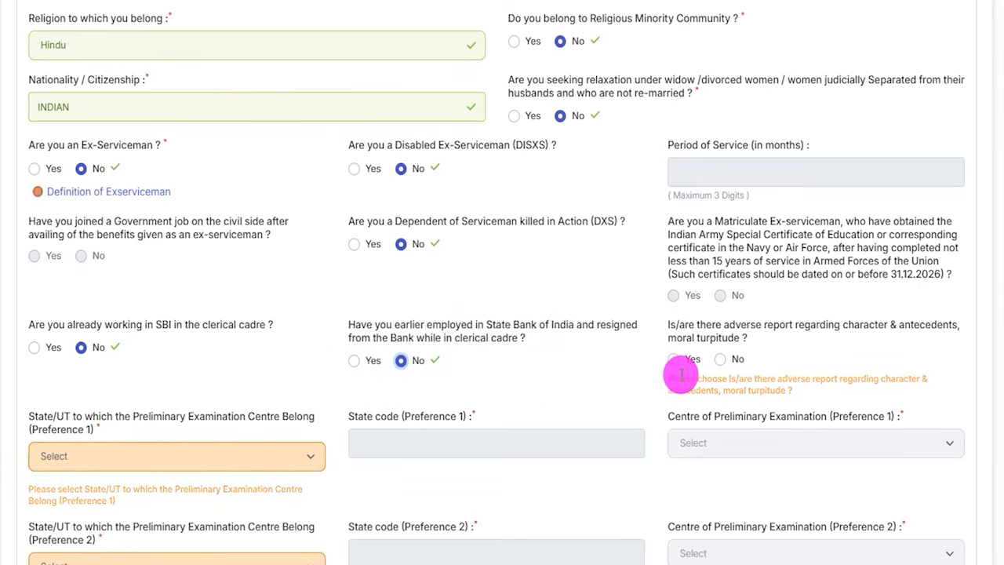
click(693, 357)
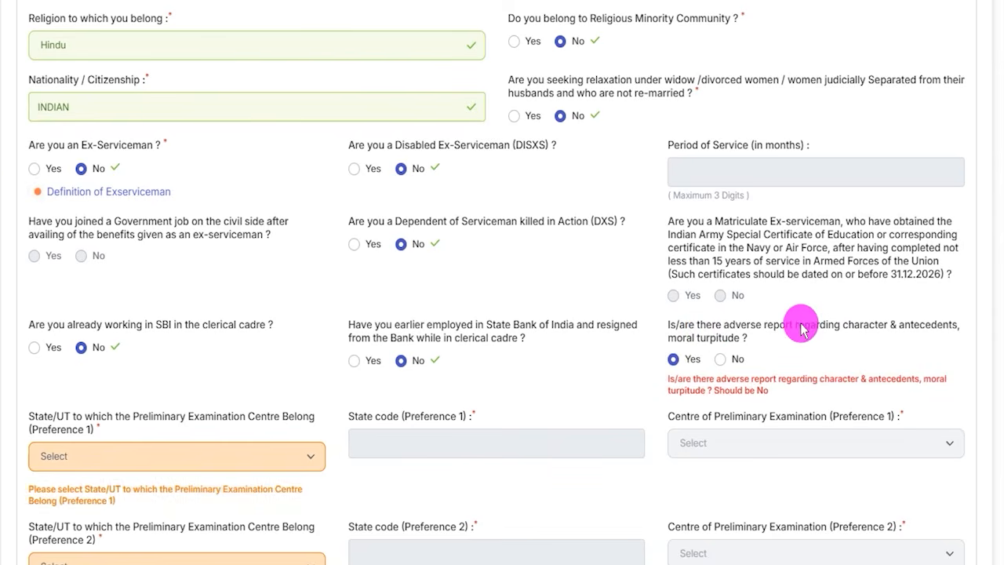
click(720, 358)
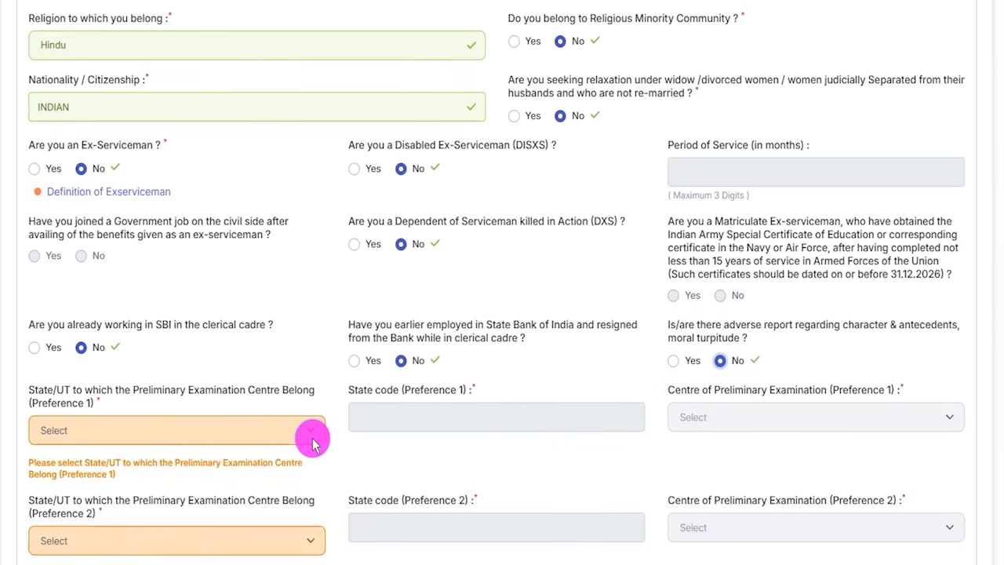
- Set the first preference for the Preliminary Examination to Uttar Pradesh with the centre Muzaffarnagar
scroll(312, 444, down, 4)
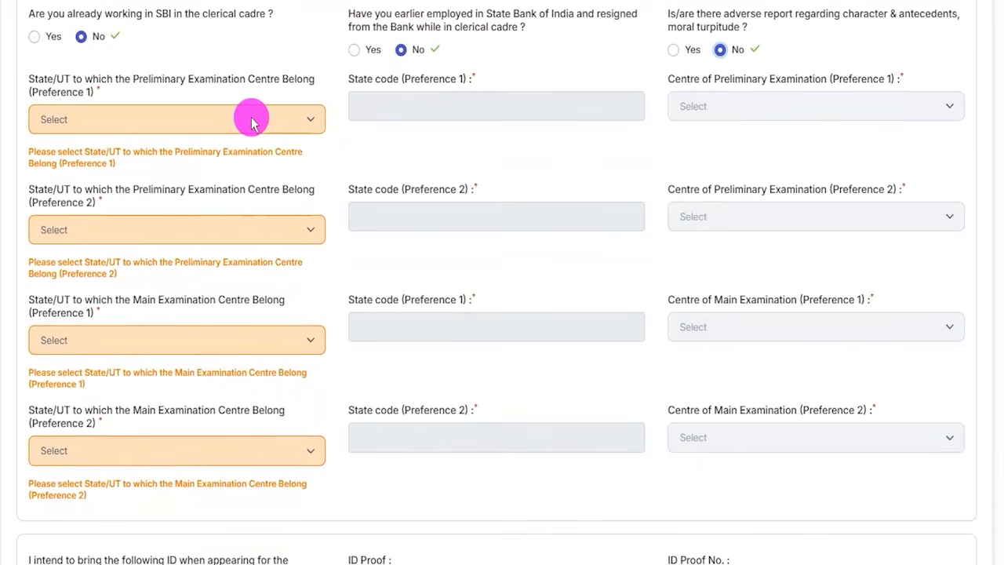
click(140, 124)
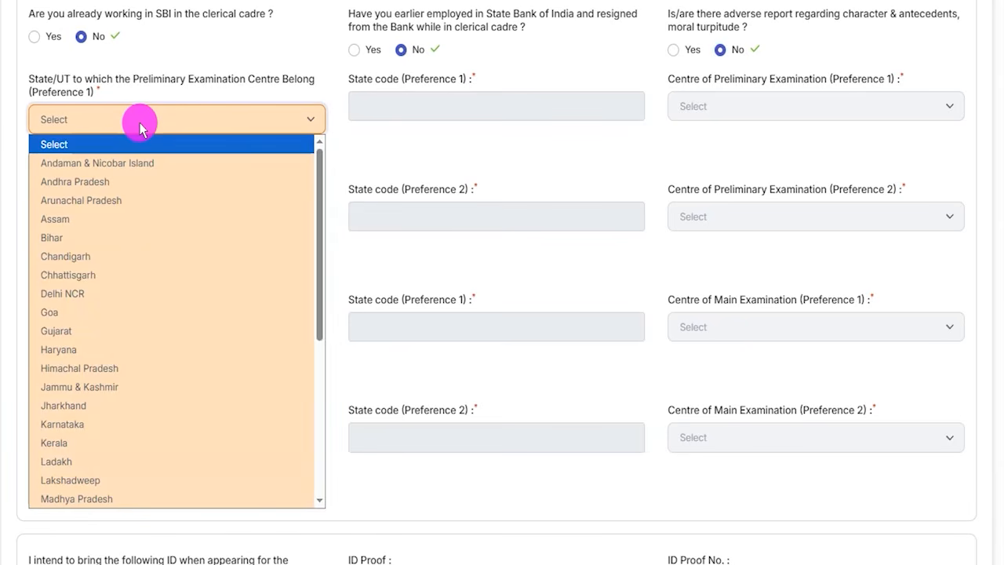
scroll(128, 376, down, 5)
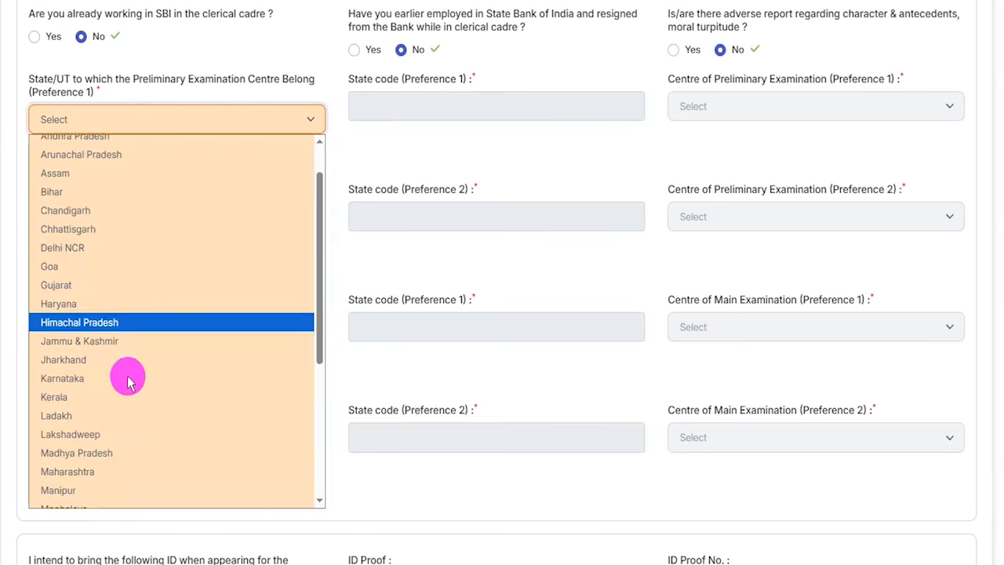
click(82, 464)
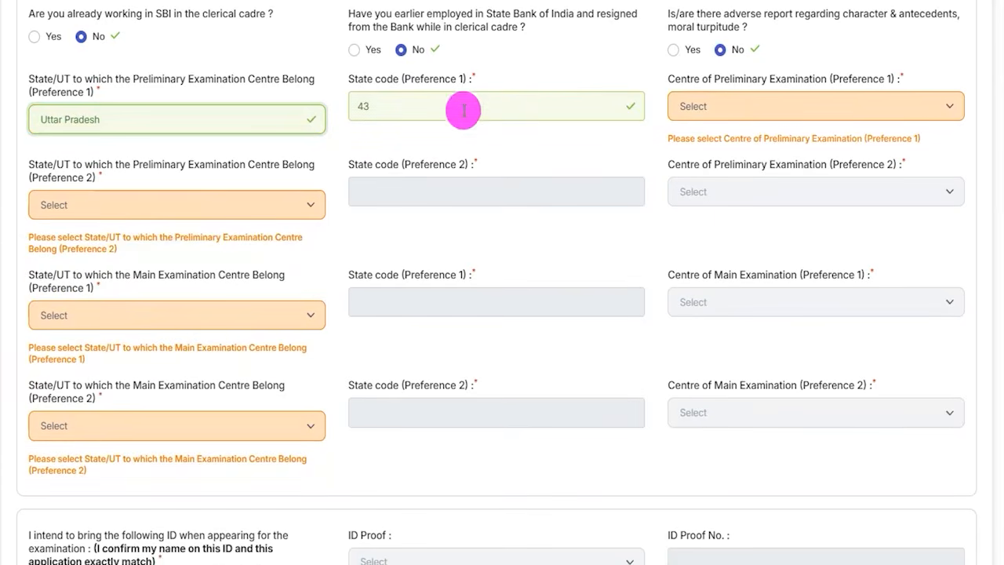
click(737, 108)
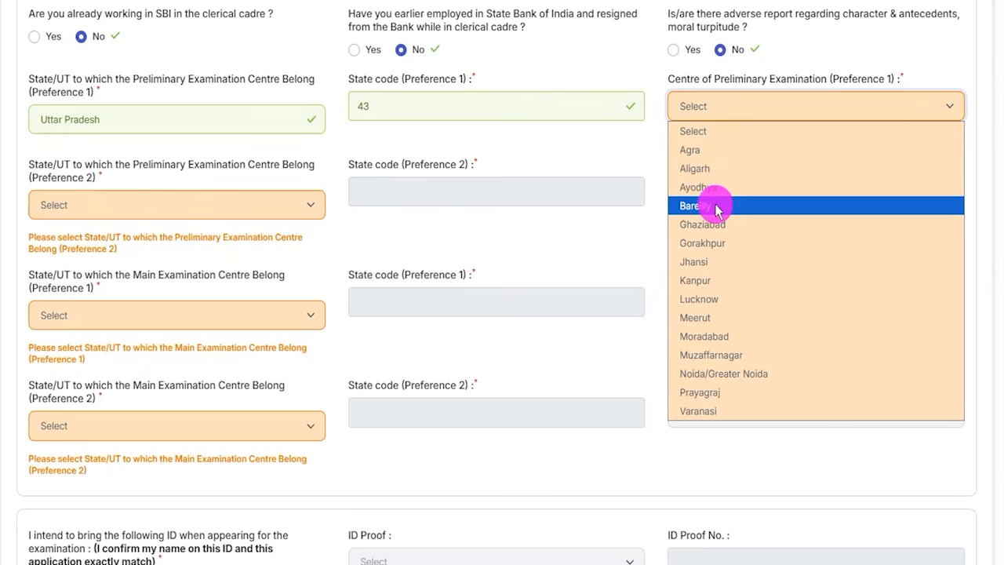
click(701, 355)
- Set the second preference for the Preliminary Examination to Uttar Pradesh with the centre Meerut
click(123, 194)
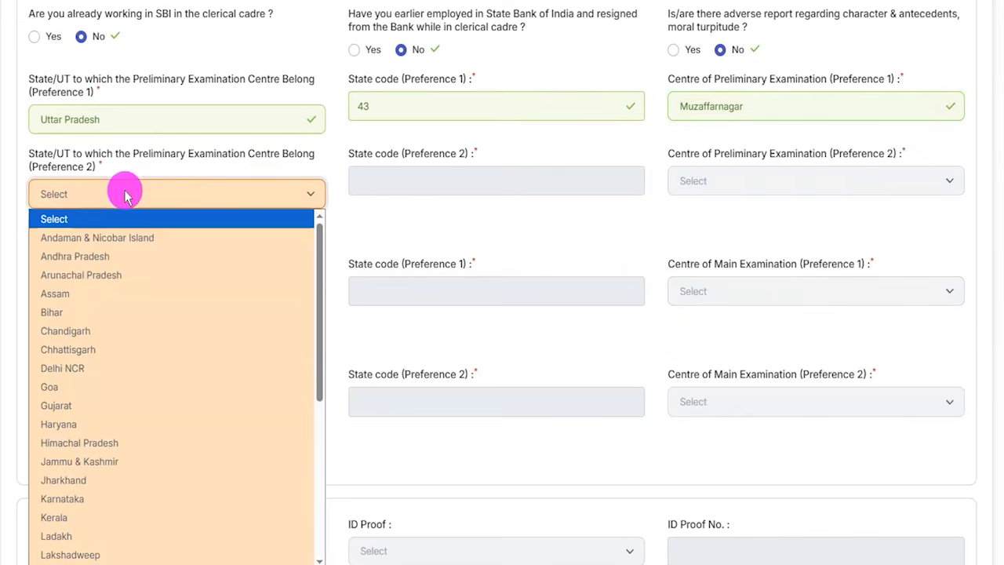
scroll(141, 501, down, 5)
click(112, 529)
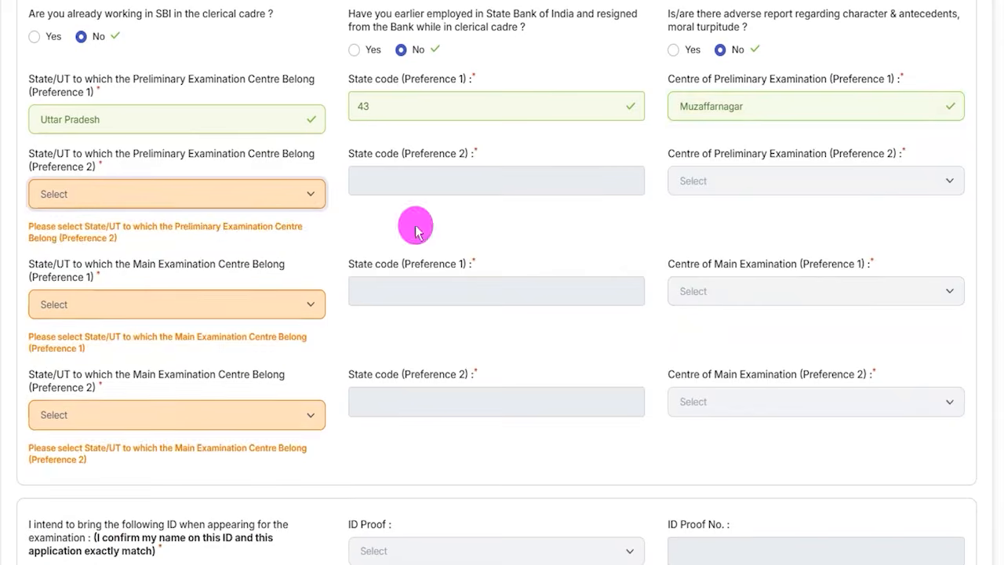
click(715, 182)
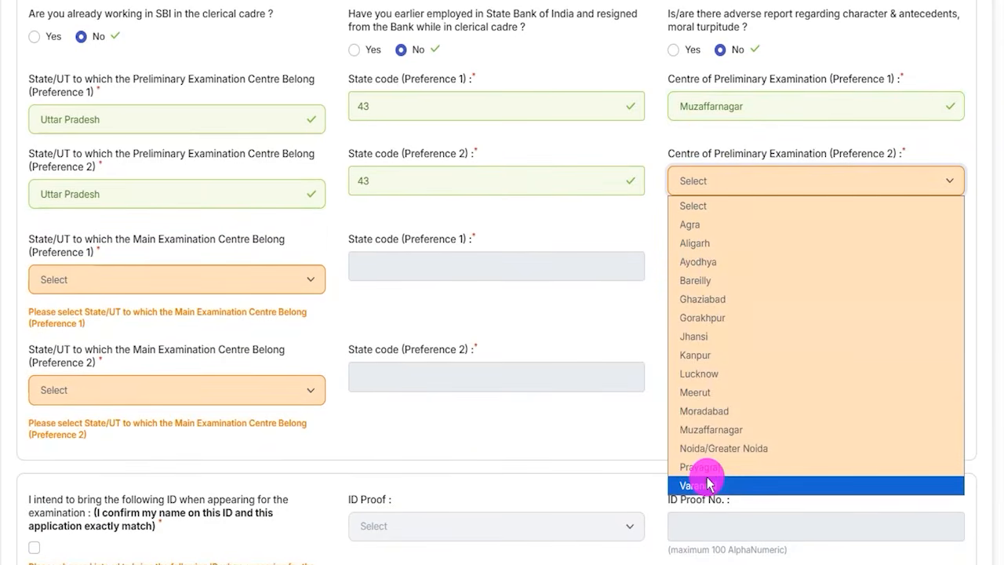
click(704, 392)
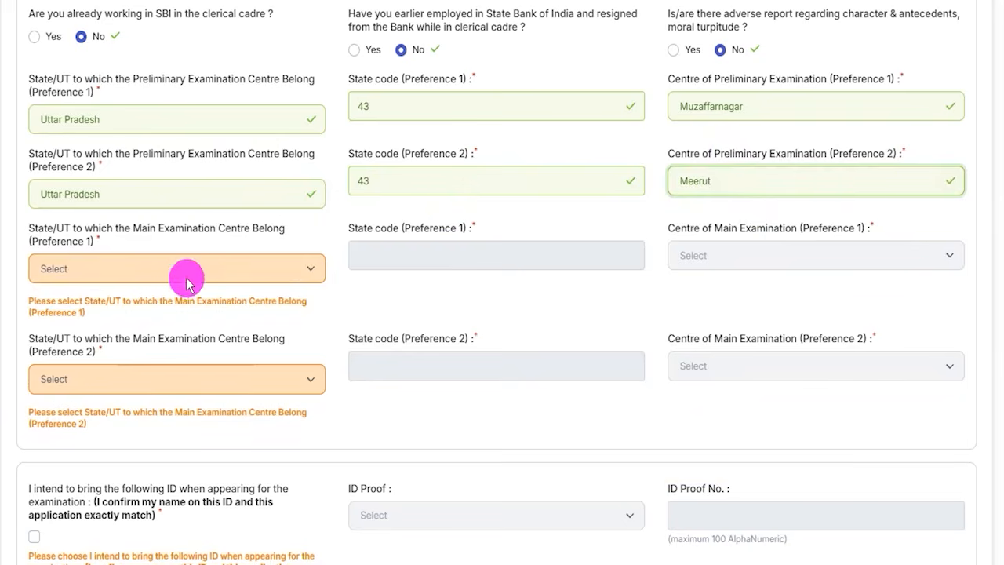
- Set the first preference for the Main Examination to Uttar Pradesh with the centre Kanpur
click(149, 269)
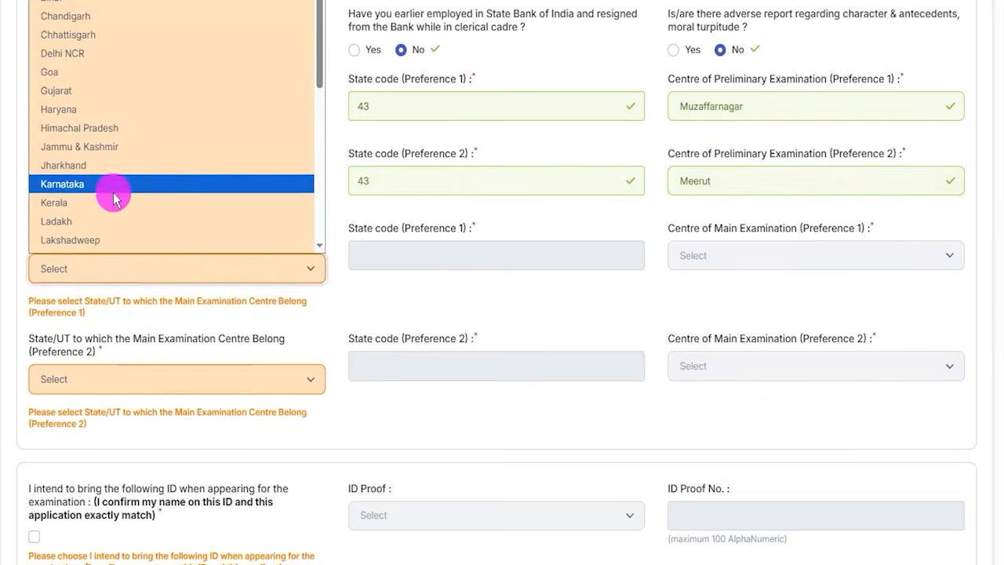
scroll(115, 208, down, 5)
click(72, 208)
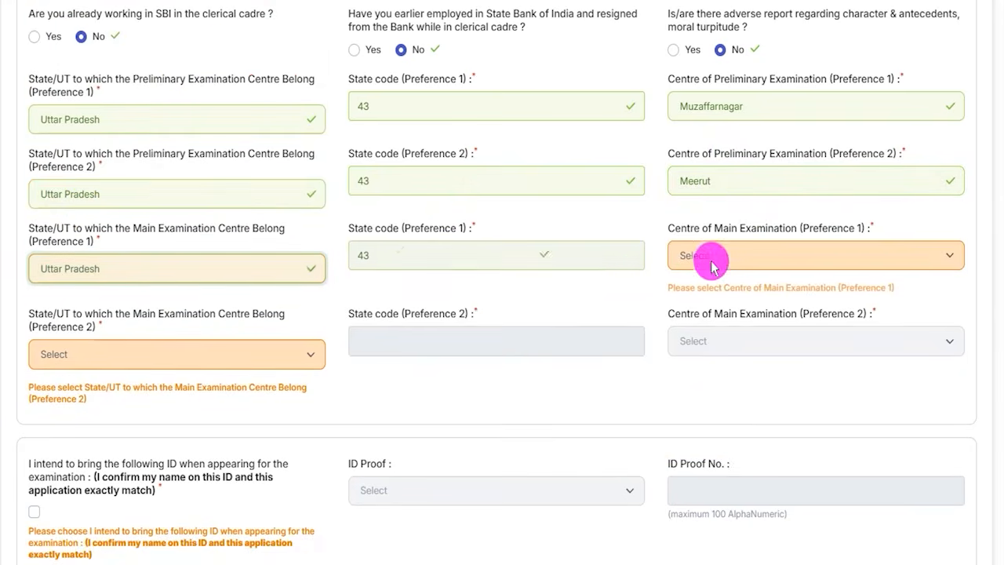
click(711, 256)
click(704, 429)
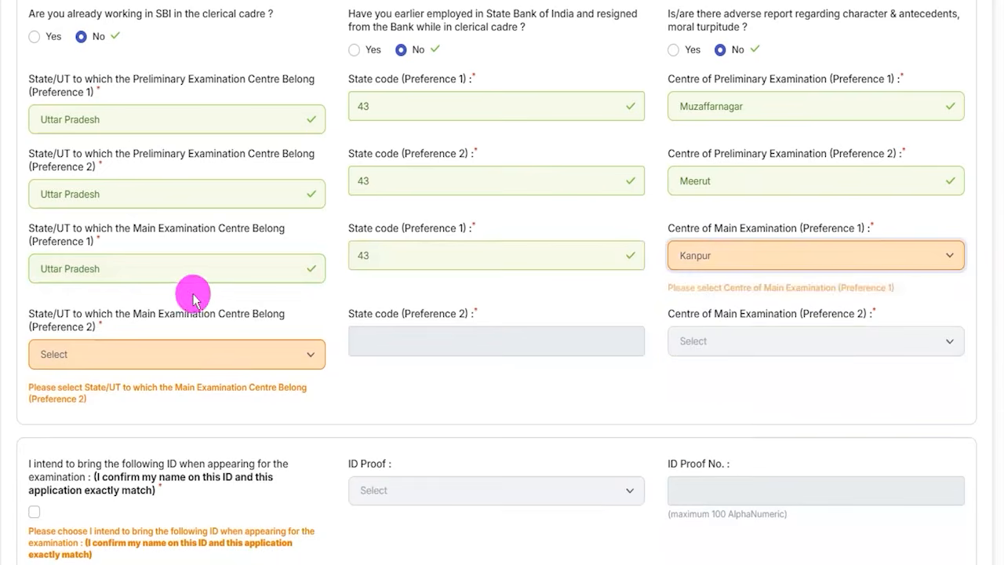
- Set the second preference for the Main Examination to Uttarakhand with the centre Dehradun
click(125, 338)
scroll(105, 278, down, 4)
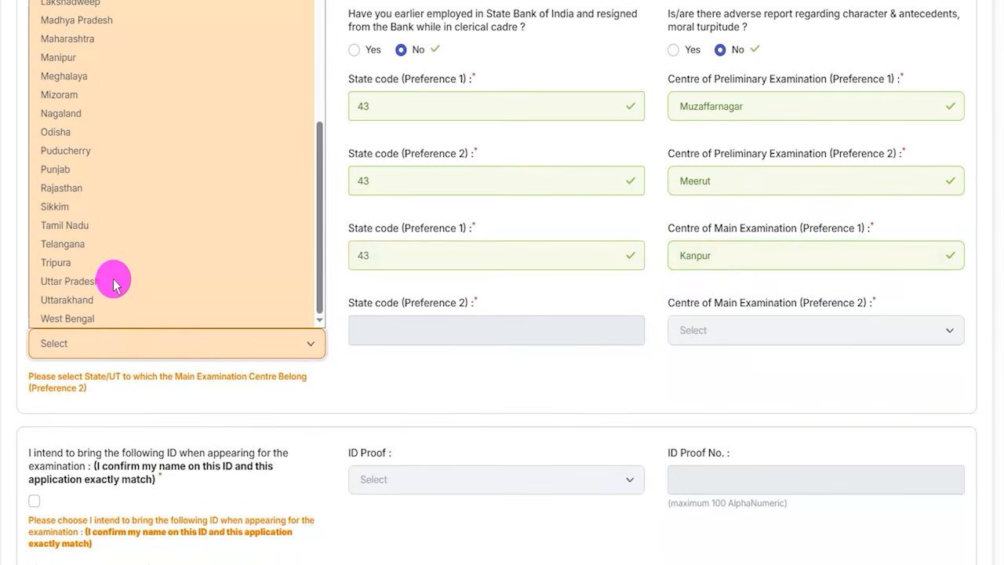
click(76, 298)
click(721, 331)
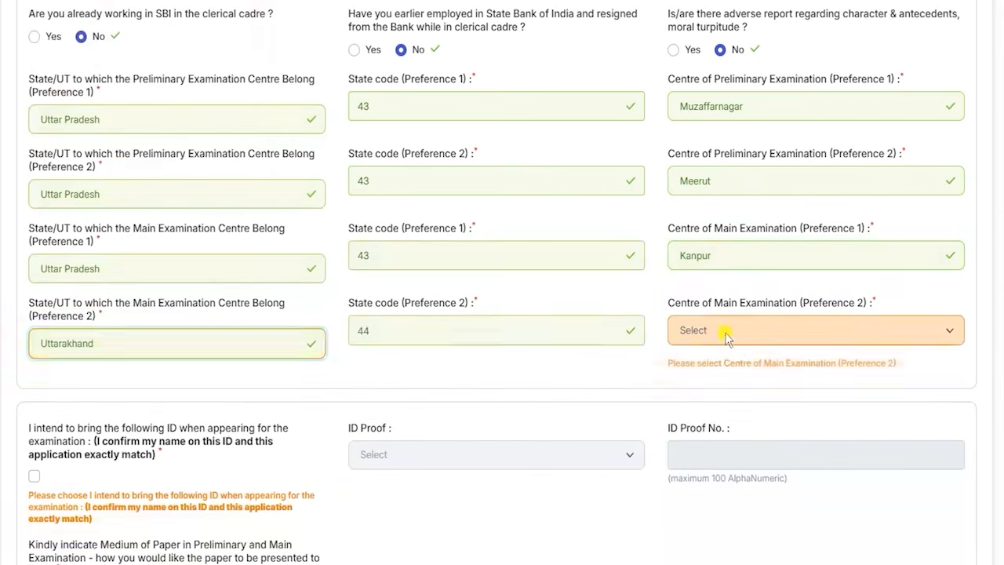
click(699, 374)
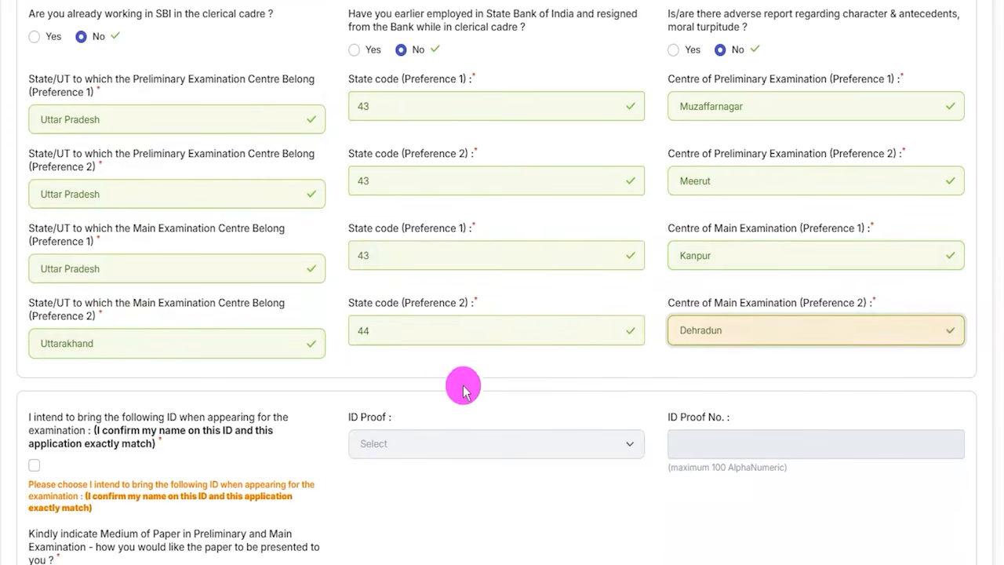
- Confirm bringing an ID with a matching name, choose PAN Card as the ID proof and activate the ID Proof No. field
scroll(240, 365, down, 3)
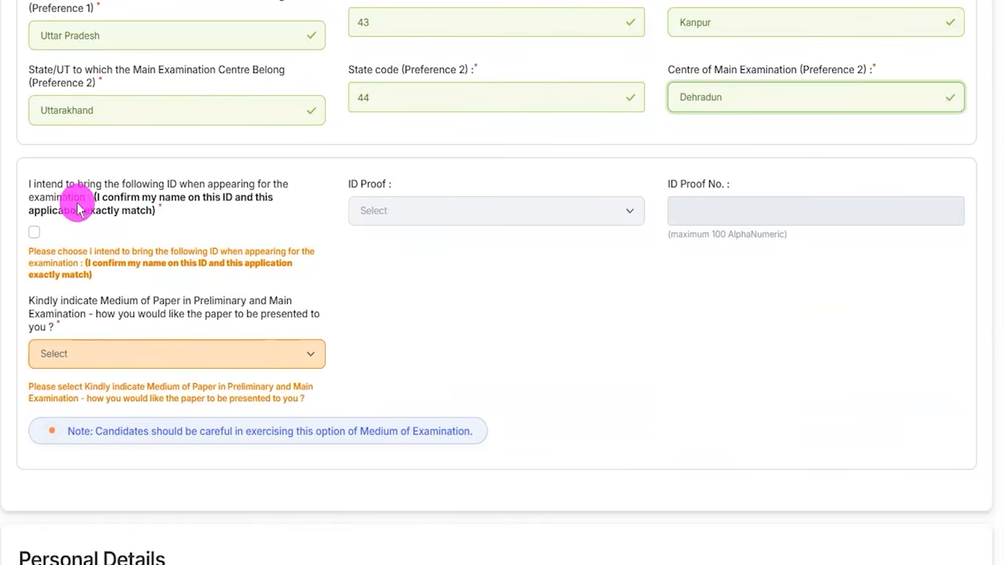
click(34, 232)
click(362, 220)
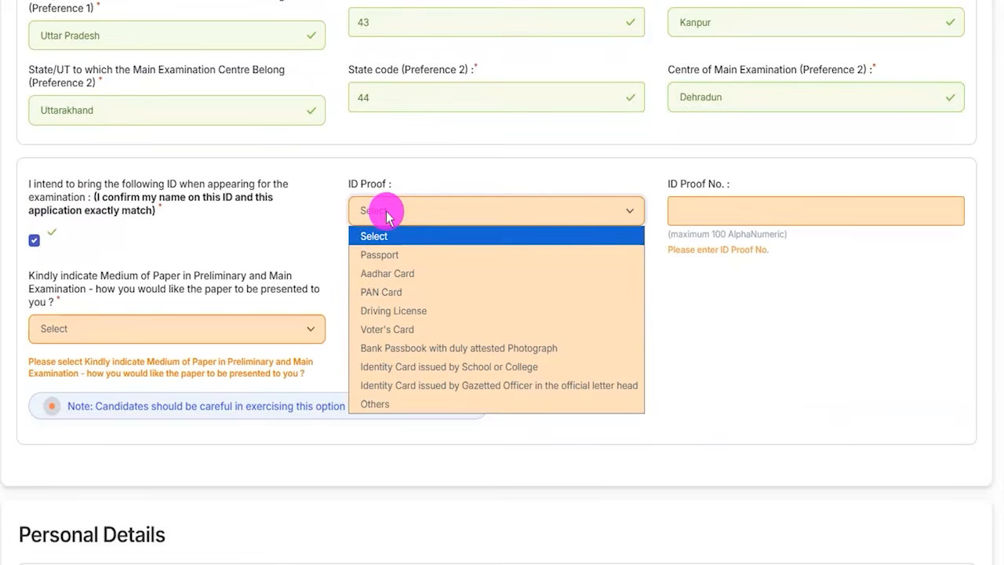
click(390, 291)
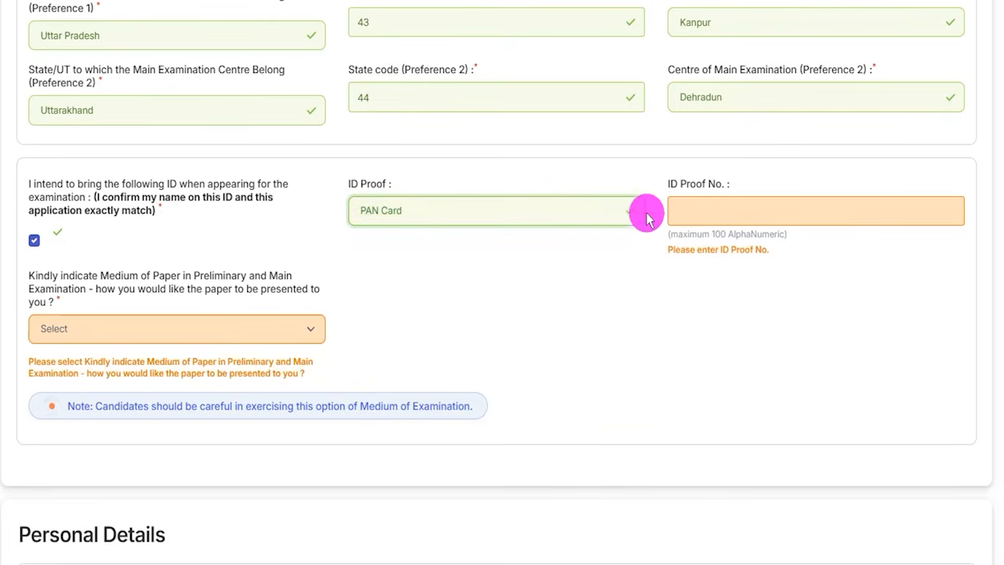
click(708, 182)
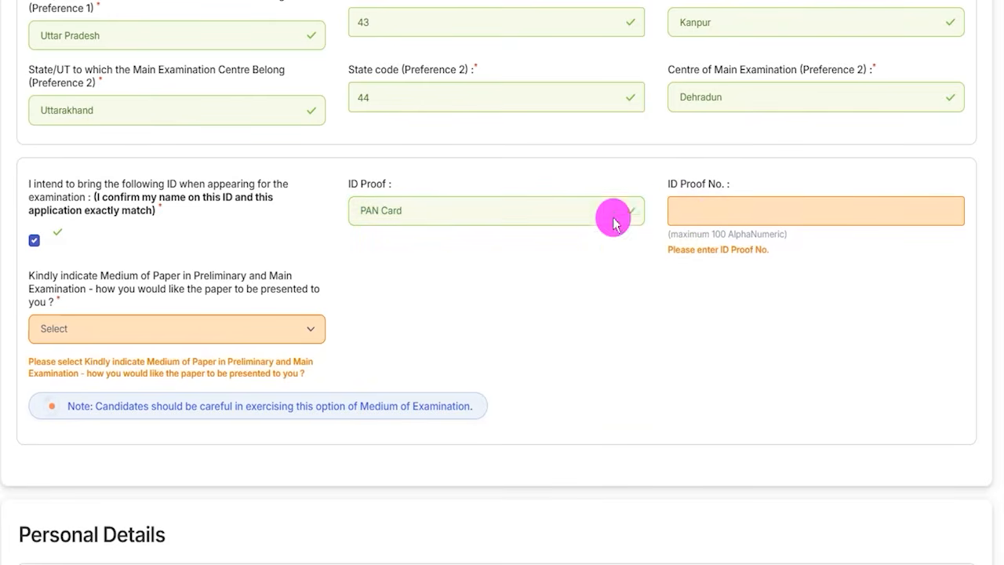
- Set the medium of paper for the Preliminary and Main Examination to English and Hindi
click(182, 334)
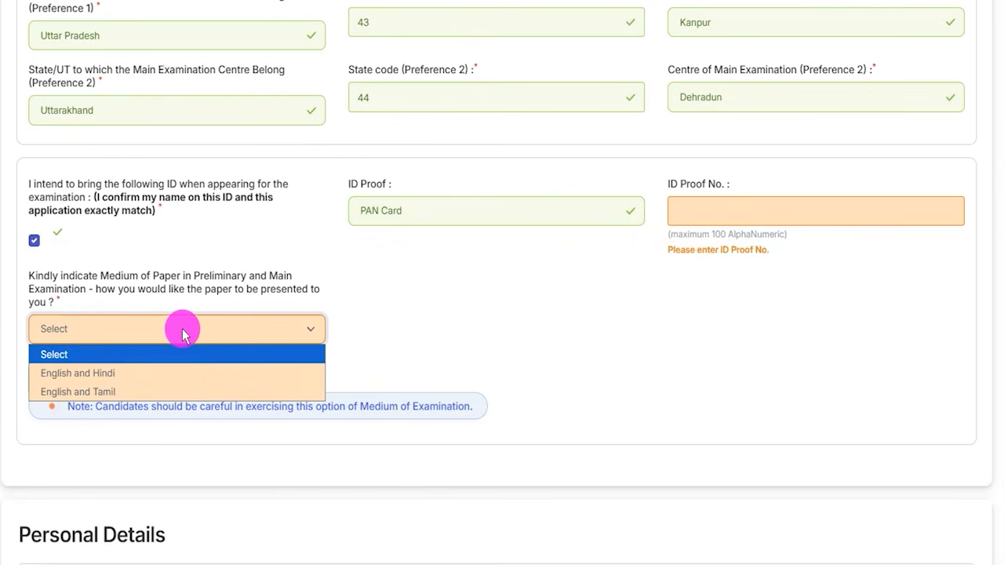
click(103, 373)
scroll(439, 349, down, 3)
click(226, 329)
click(405, 329)
click(529, 327)
click(294, 396)
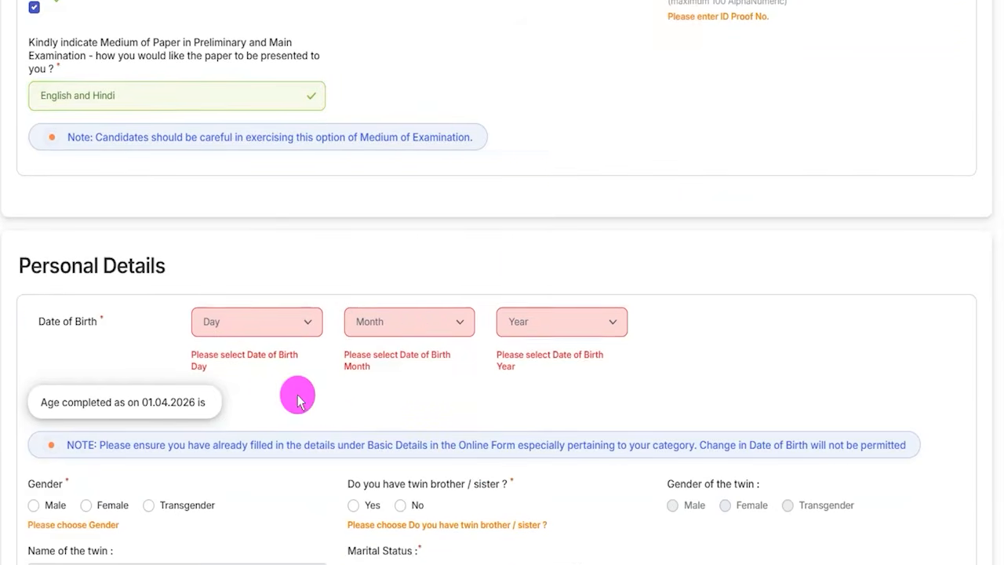
- Set the gender to Male, try Yes with a male twin for the twin question, and set its answer to No
scroll(291, 392, down, 4)
click(34, 198)
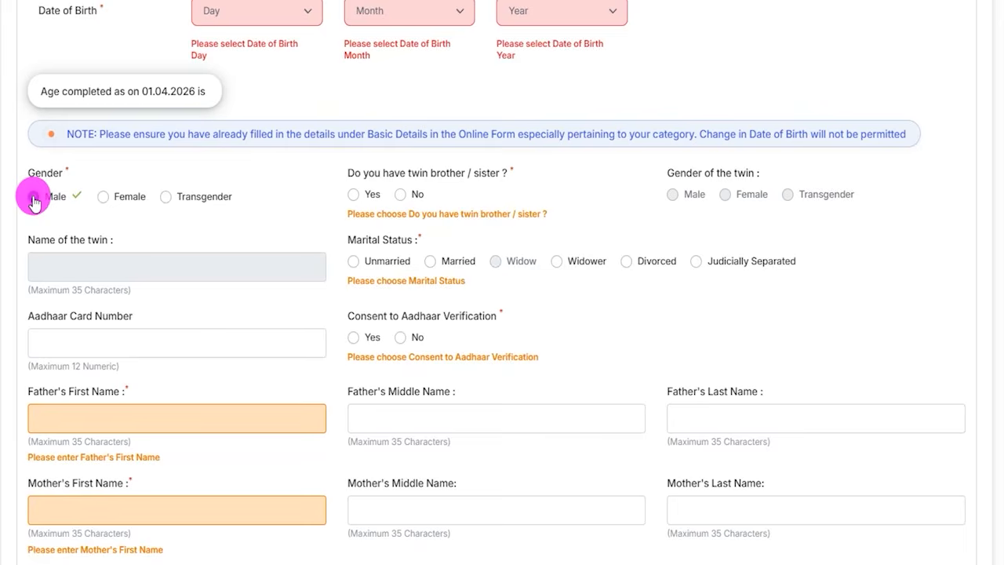
scroll(392, 197, down, 2)
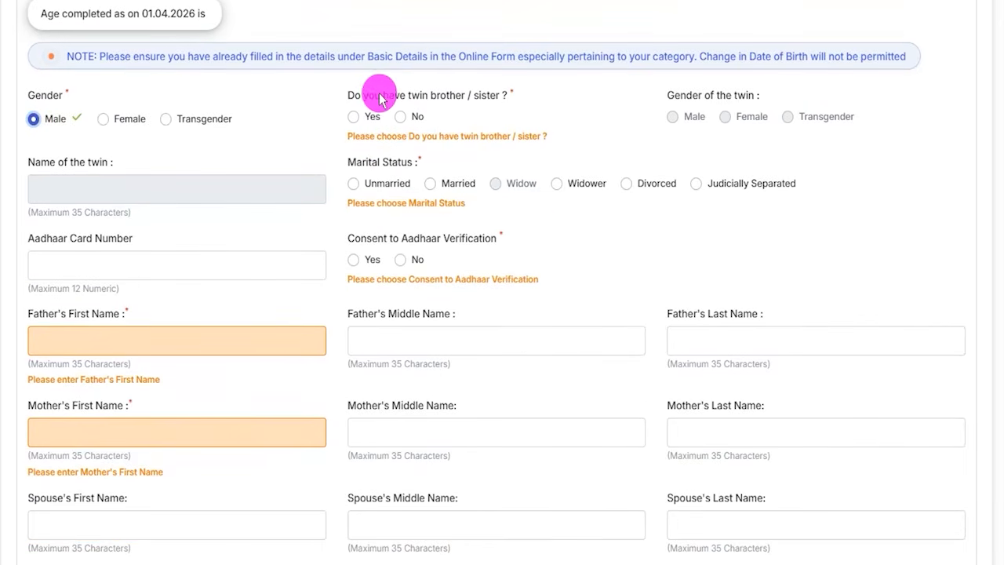
click(353, 116)
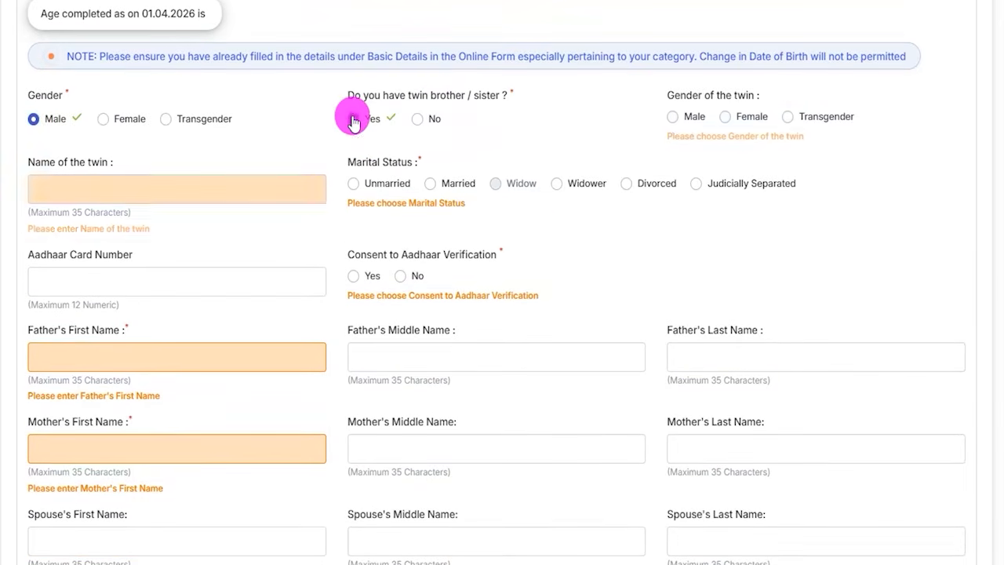
click(672, 120)
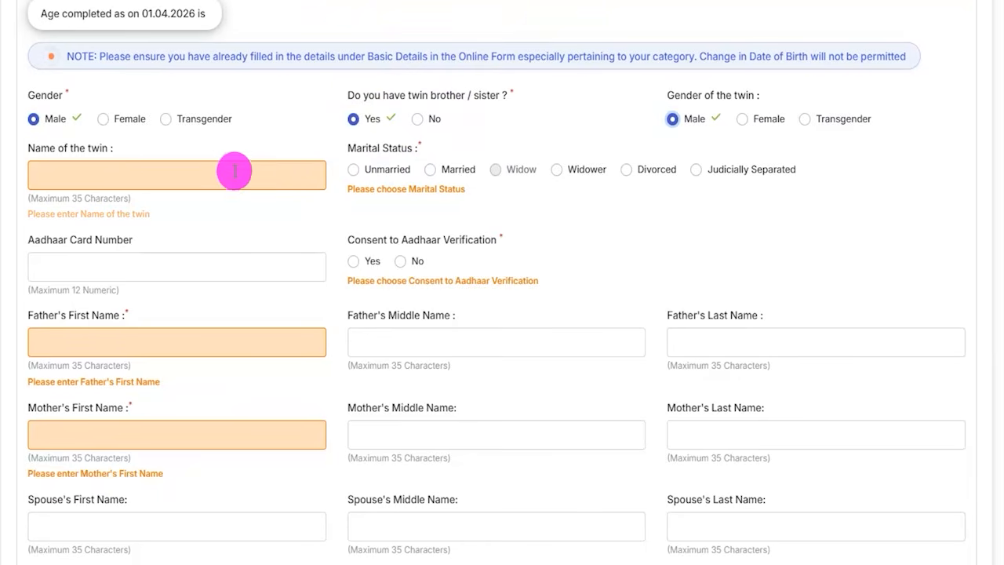
click(417, 121)
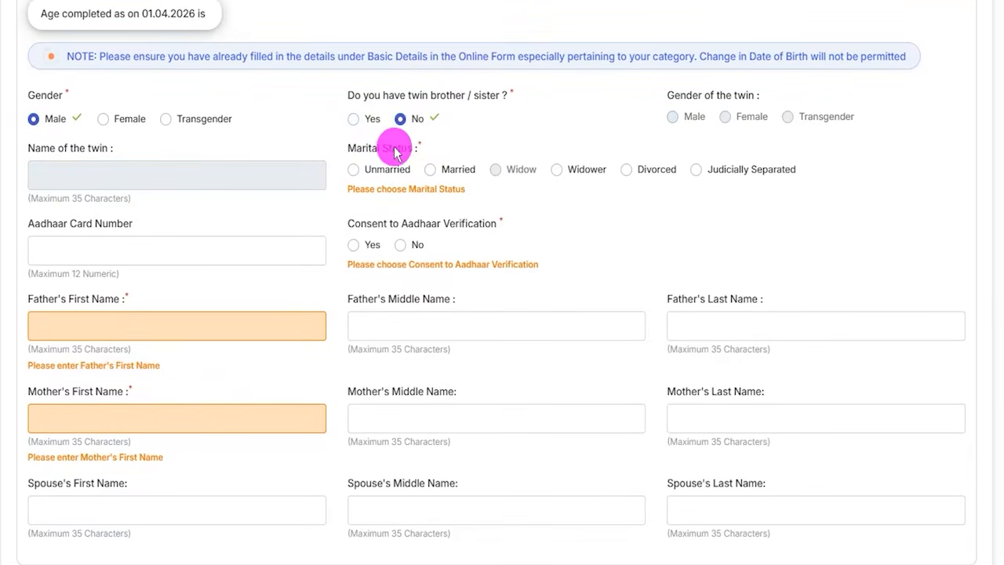
- Set the marital status to Unmarried and answer No to Consent to Aadhaar Verification, marking both Aadhaar labels with pen strokes
click(357, 174)
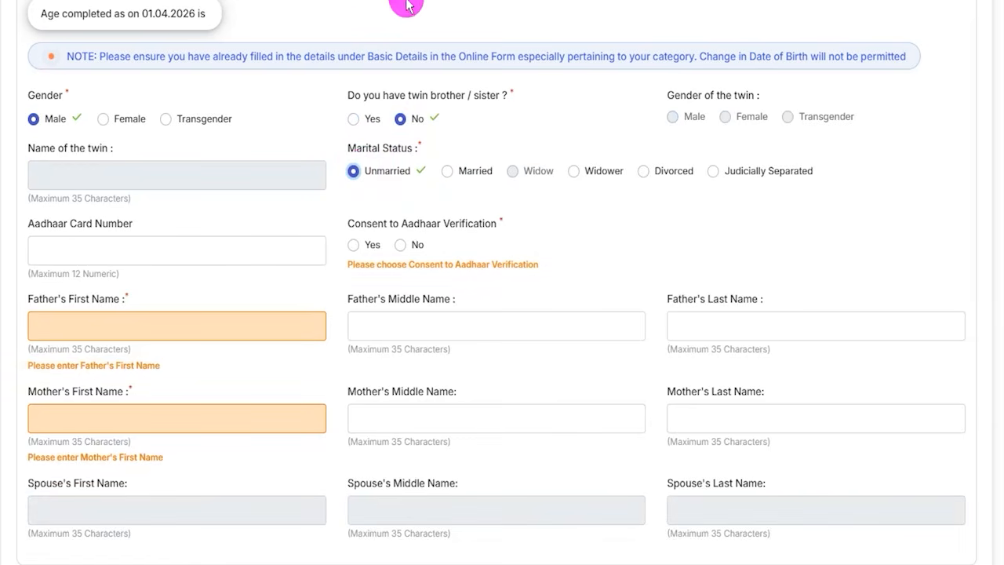
drag(135, 241, 176, 204)
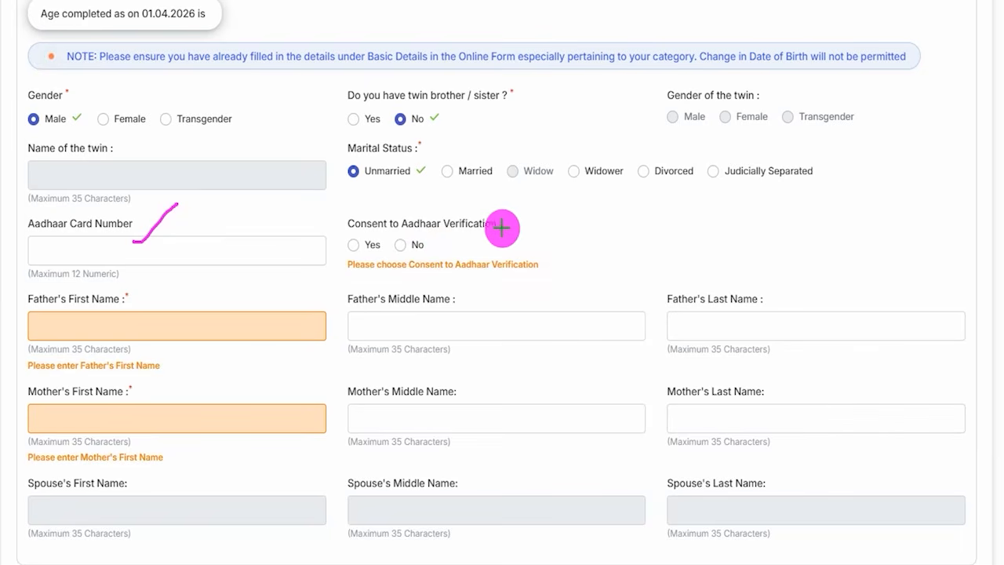
drag(508, 228, 530, 198)
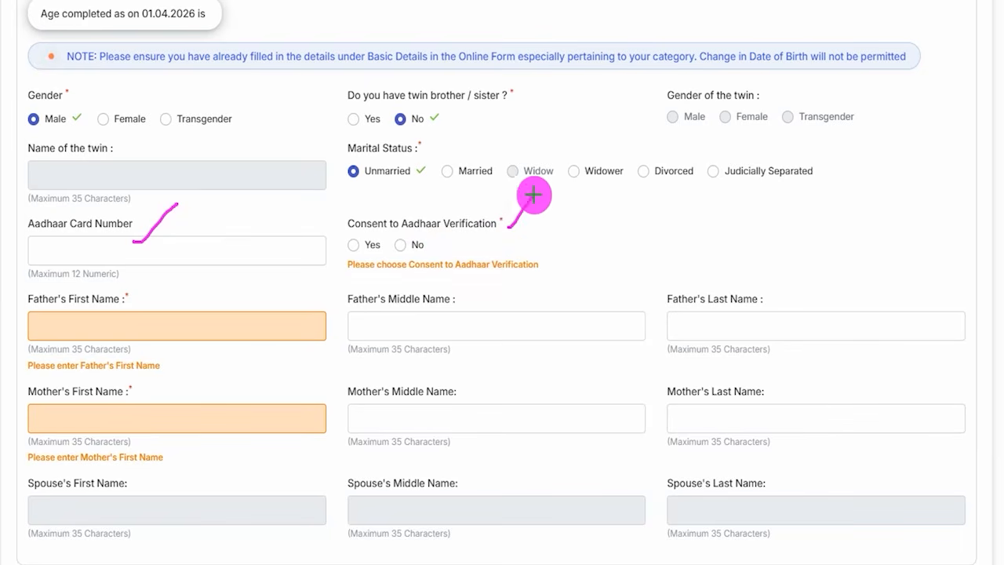
click(362, 251)
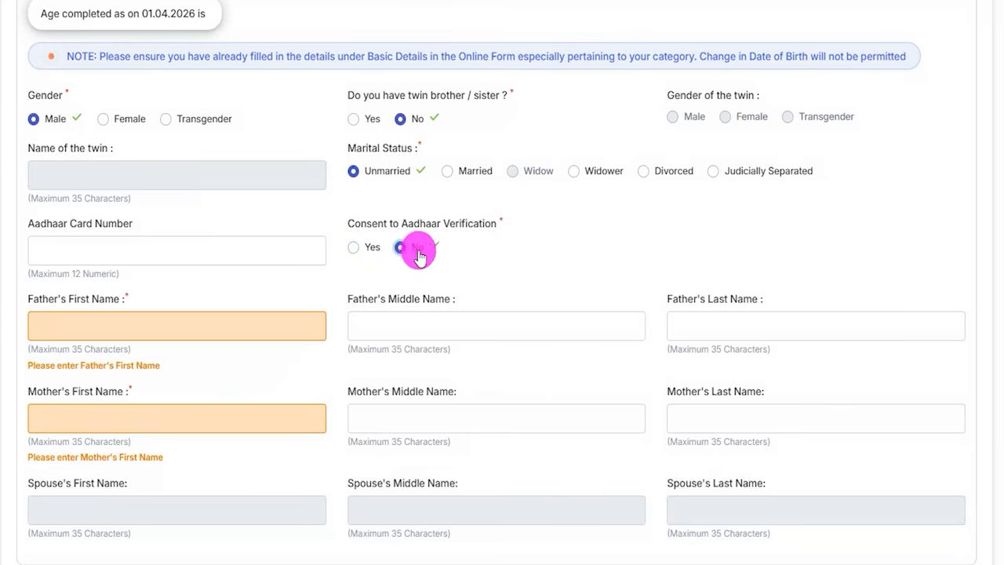
- Mark the father's, mother's and spouse's name fields with freehand pen strokes and clear the annotations
scroll(286, 292, down, 2)
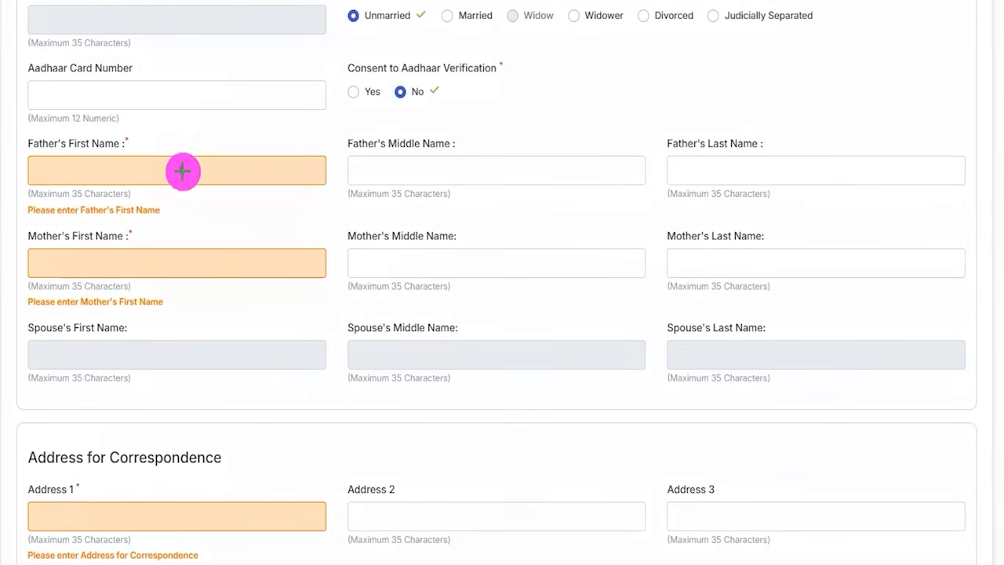
drag(179, 170, 223, 127)
drag(688, 169, 740, 170)
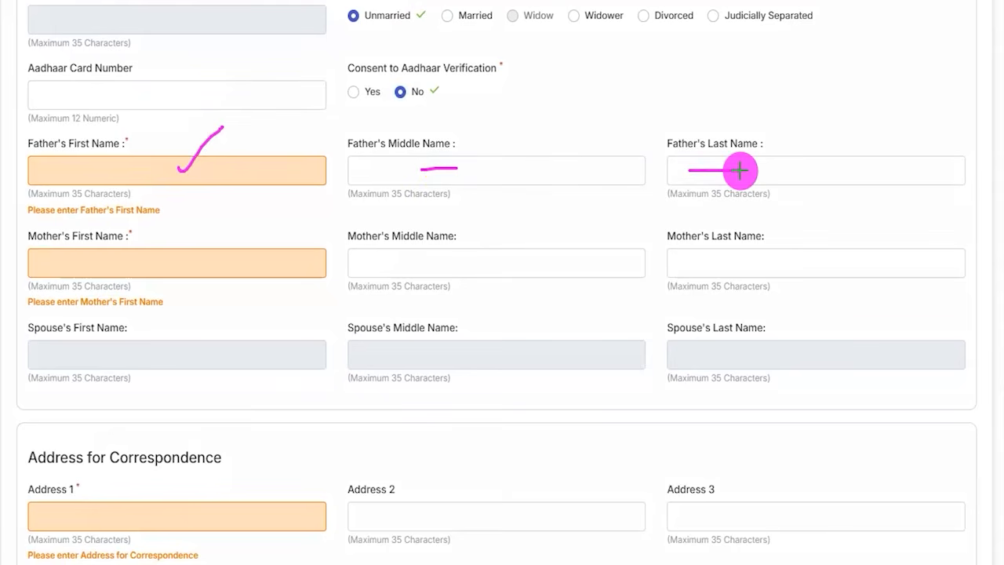
drag(526, 167, 561, 166)
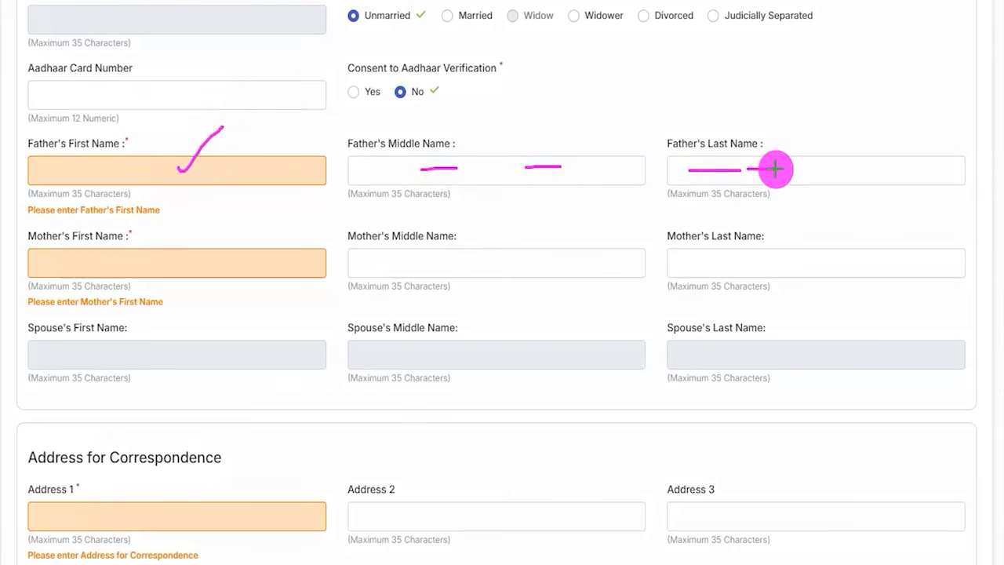
drag(75, 267, 129, 265)
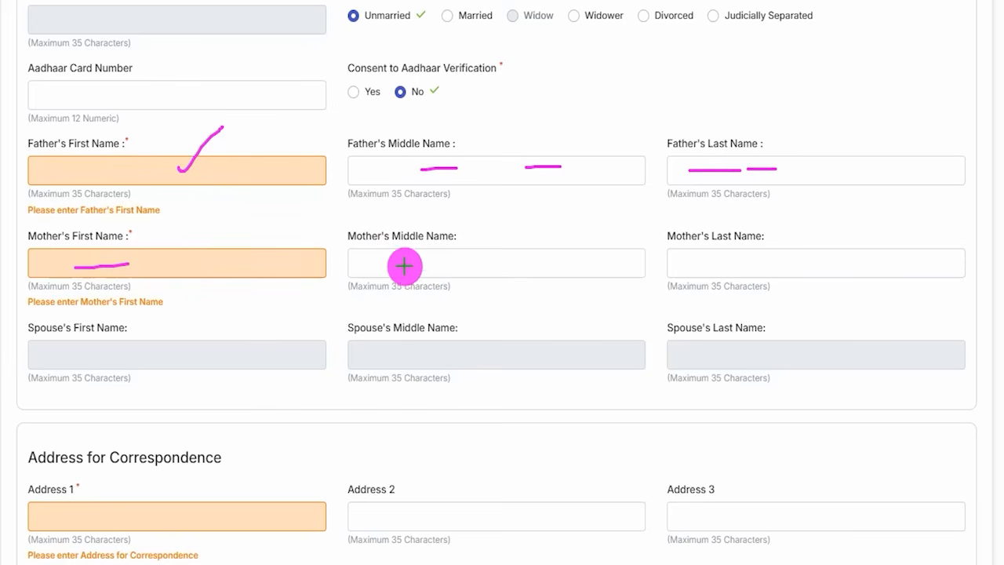
drag(401, 266, 451, 266)
drag(693, 263, 738, 263)
drag(468, 265, 550, 265)
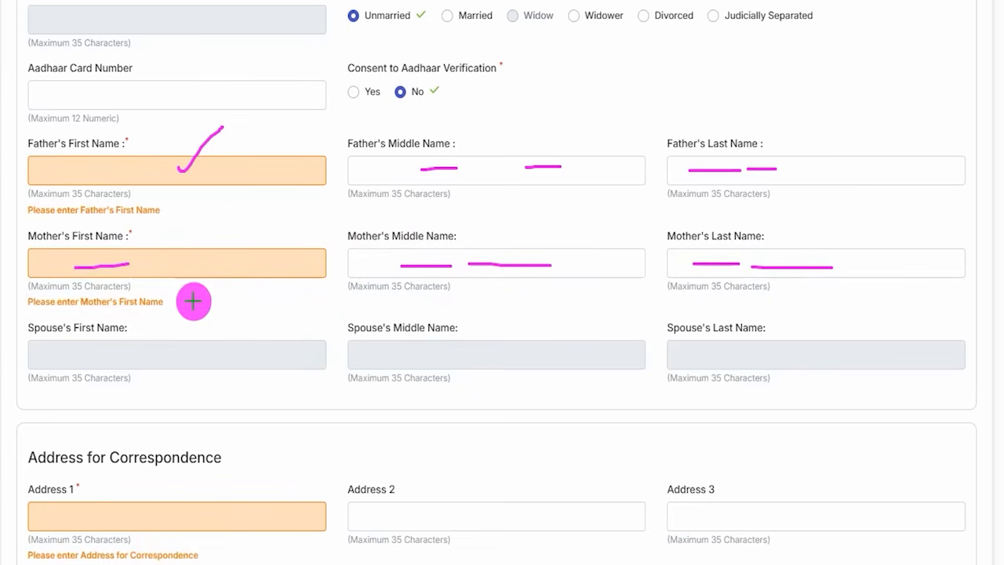
drag(179, 354, 222, 321)
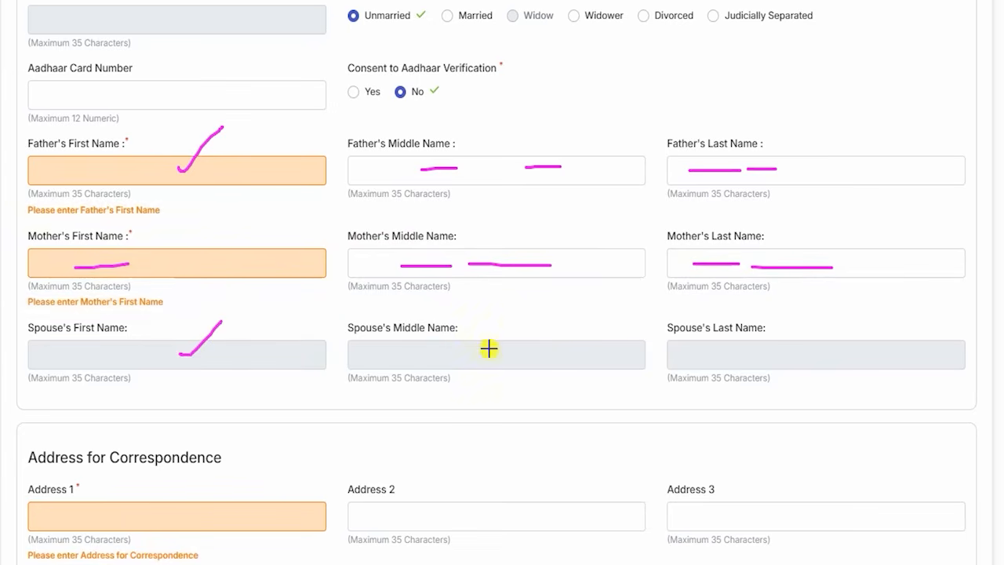
drag(689, 357, 727, 342)
key(Escape)
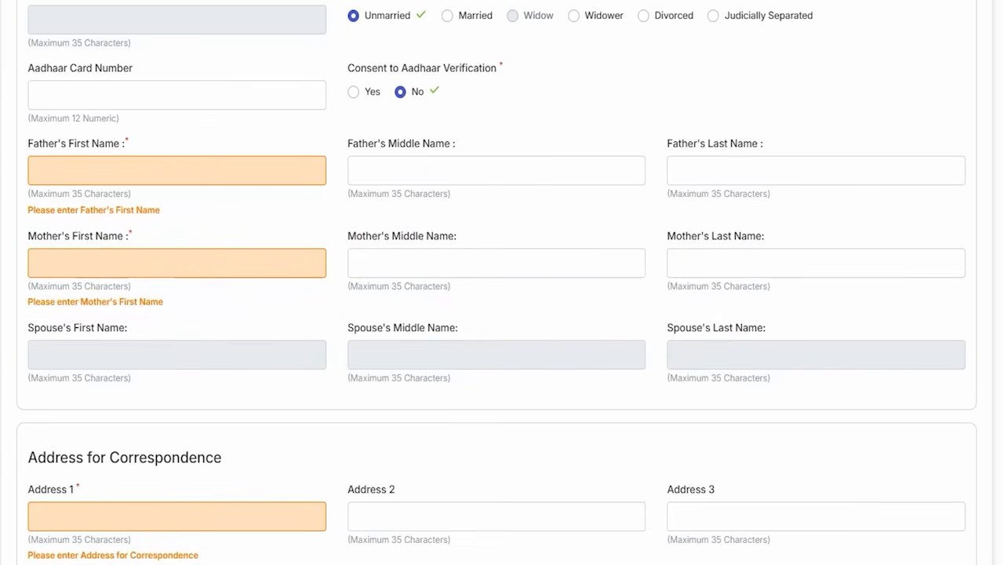
- Mark the correspondence and permanent address fields, including district, state and pincode, with freehand strokes and clear the annotations
scroll(269, 374, down, 6)
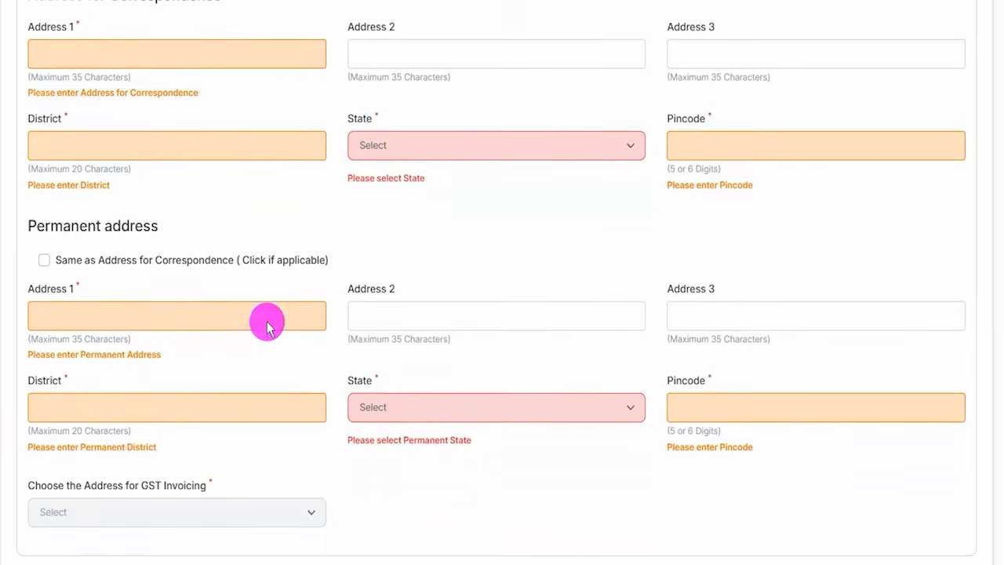
scroll(327, 251, up, 1)
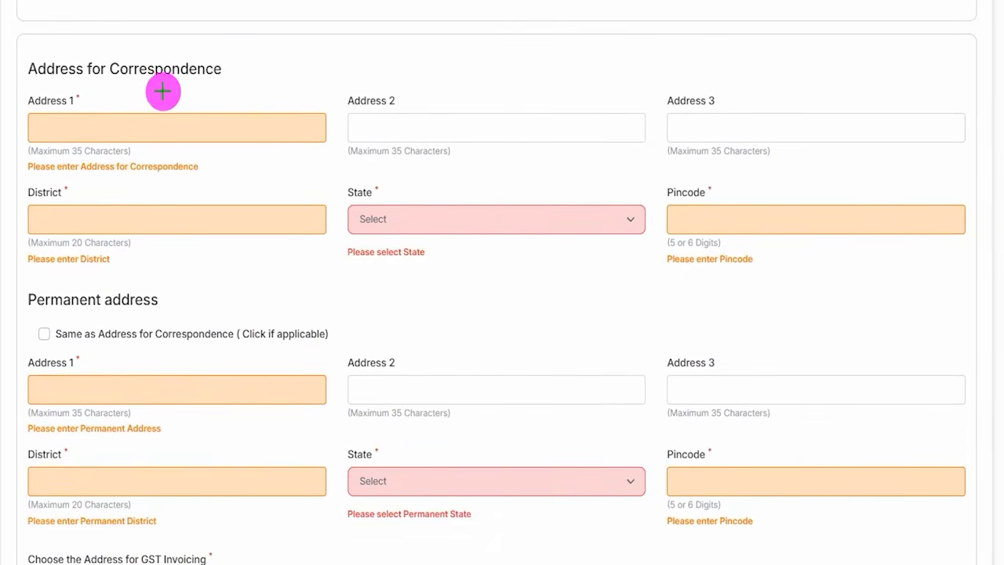
drag(172, 87, 228, 89)
drag(225, 135, 250, 134)
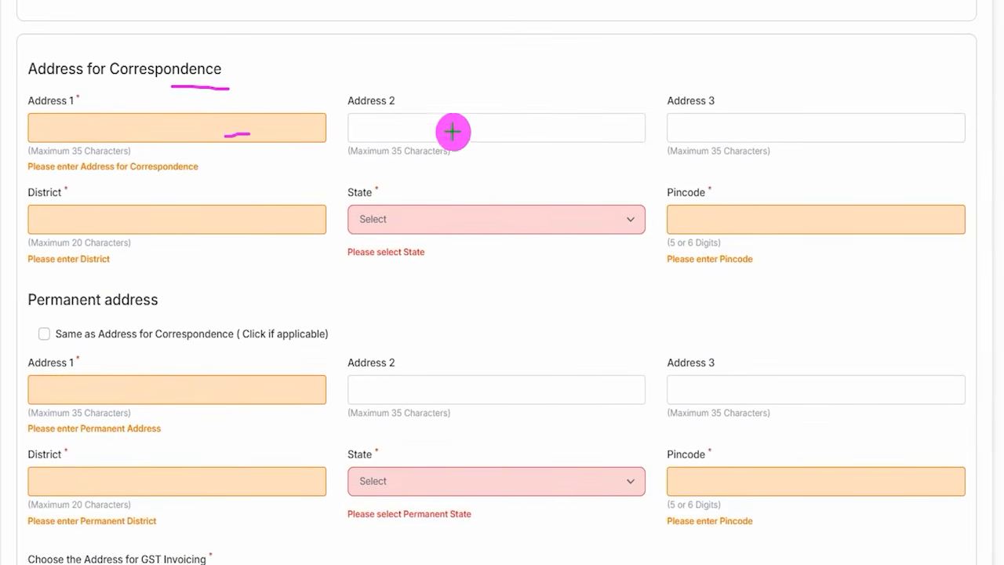
drag(429, 129, 471, 127)
drag(695, 125, 741, 123)
drag(253, 225, 315, 224)
drag(420, 227, 523, 222)
drag(695, 218, 722, 212)
drag(169, 313, 208, 276)
drag(173, 389, 244, 387)
drag(398, 394, 434, 393)
drag(679, 397, 720, 392)
drag(211, 481, 249, 481)
drag(421, 473, 504, 472)
drag(740, 484, 807, 483)
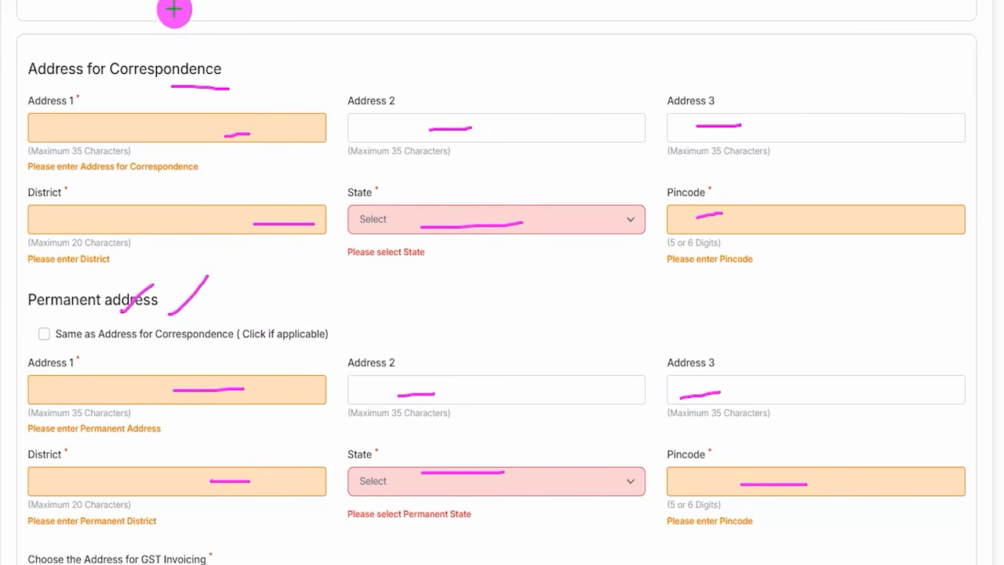
key(Escape)
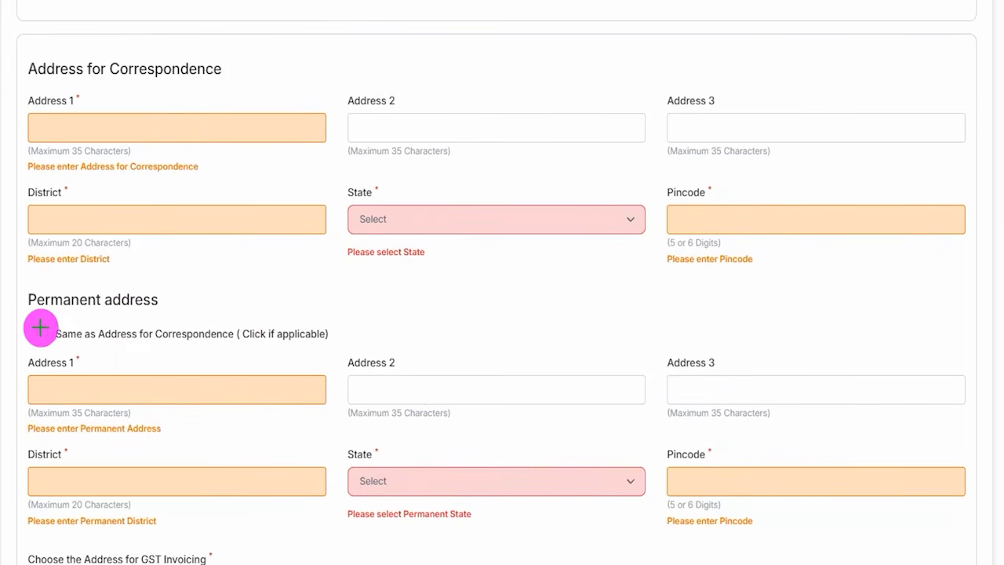
- Annotate the Same as Address for Correspondence option, both address headings and the permanent address fields with pen strokes
drag(42, 332, 78, 298)
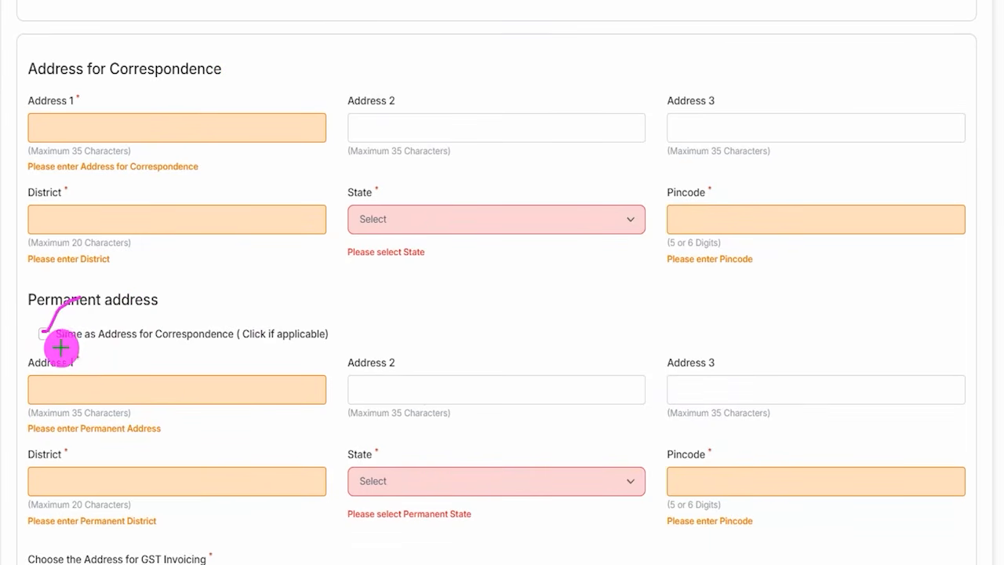
drag(43, 346, 152, 338)
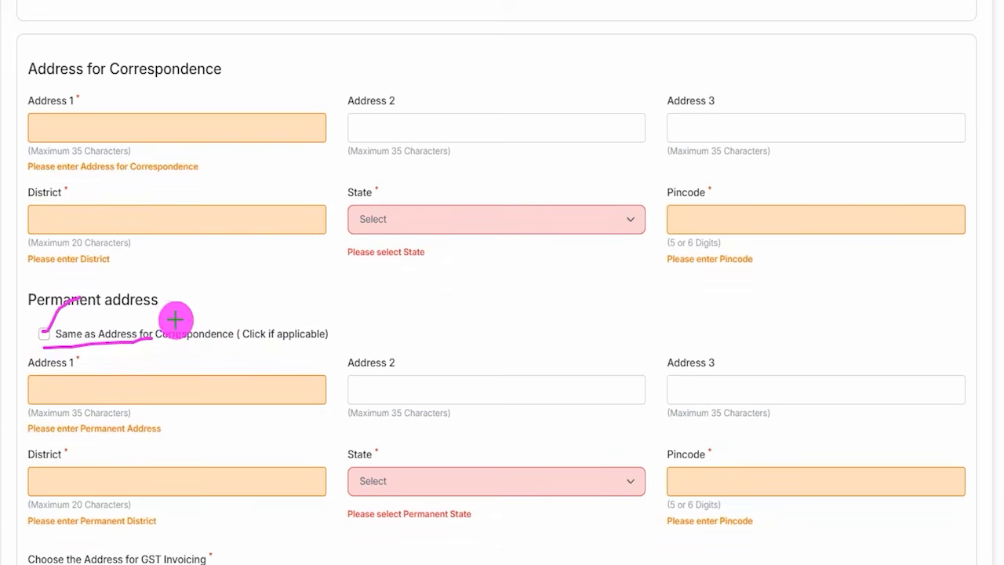
drag(164, 313, 205, 264)
drag(214, 85, 247, 50)
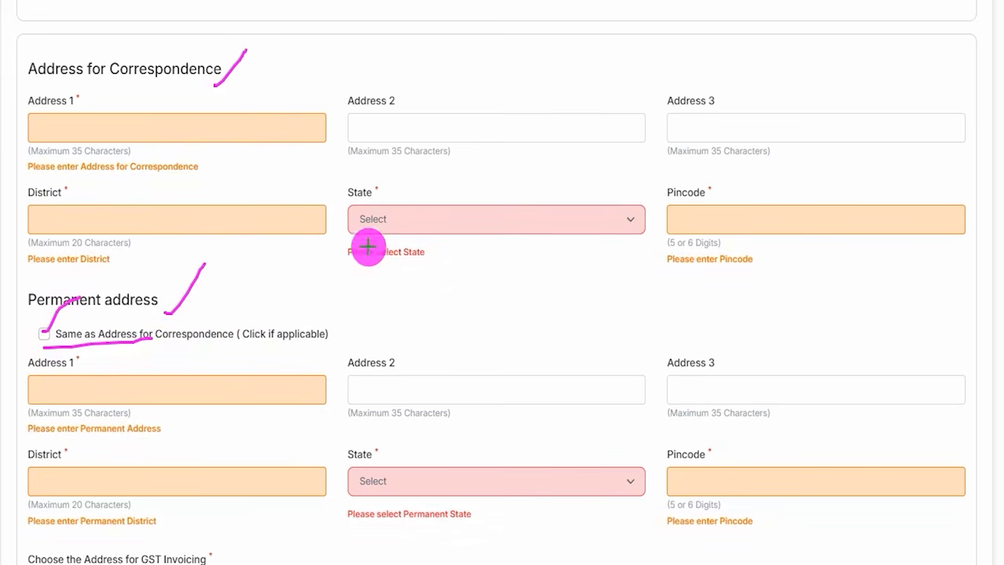
drag(166, 383, 230, 382)
drag(373, 379, 433, 383)
drag(668, 385, 778, 394)
drag(256, 487, 271, 487)
drag(537, 483, 544, 484)
drag(735, 486, 802, 487)
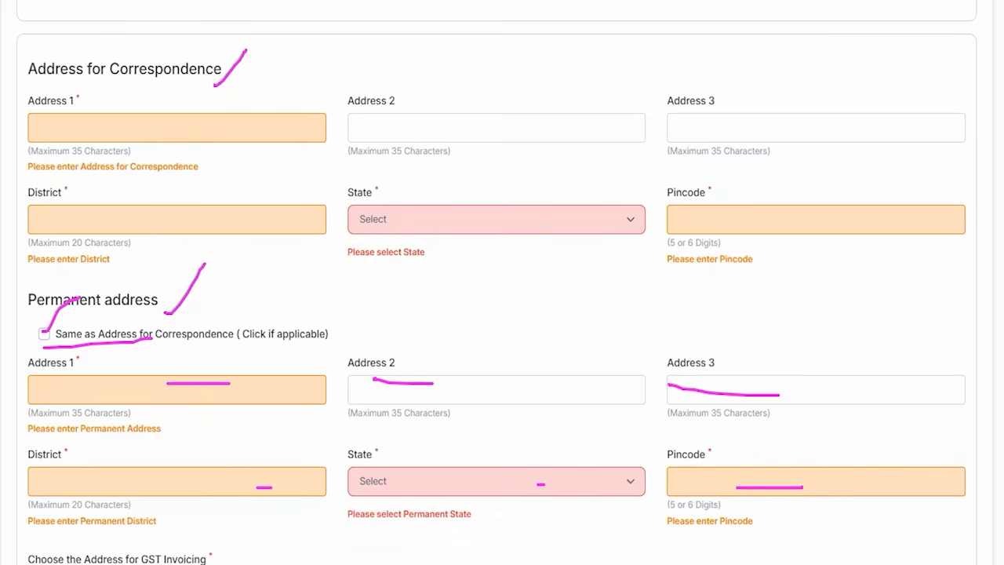
- Try to open the address choice for GST invoicing and view the application fee section at the form's end
scroll(325, 336, down, 5)
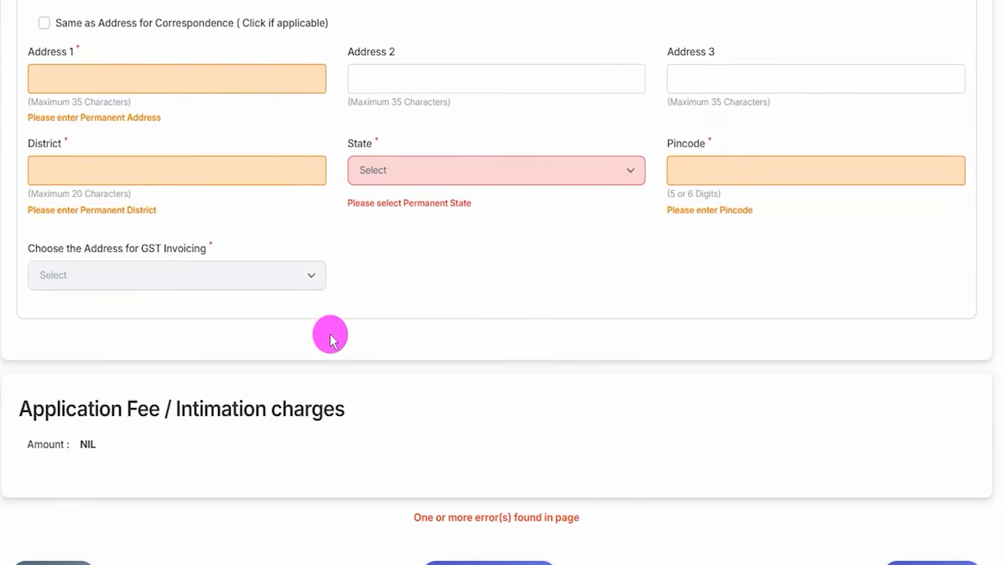
click(239, 201)
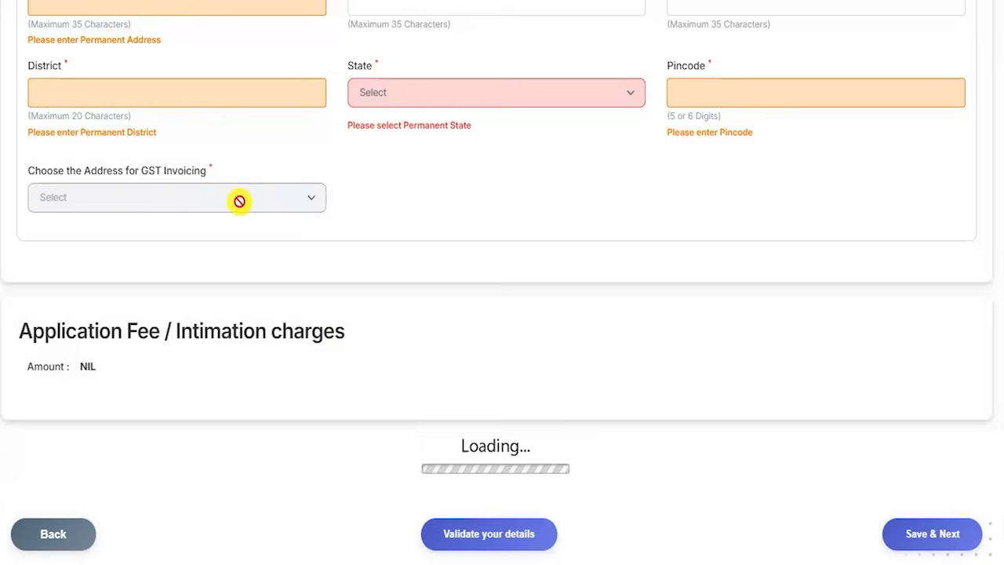
scroll(264, 285, up, 4)
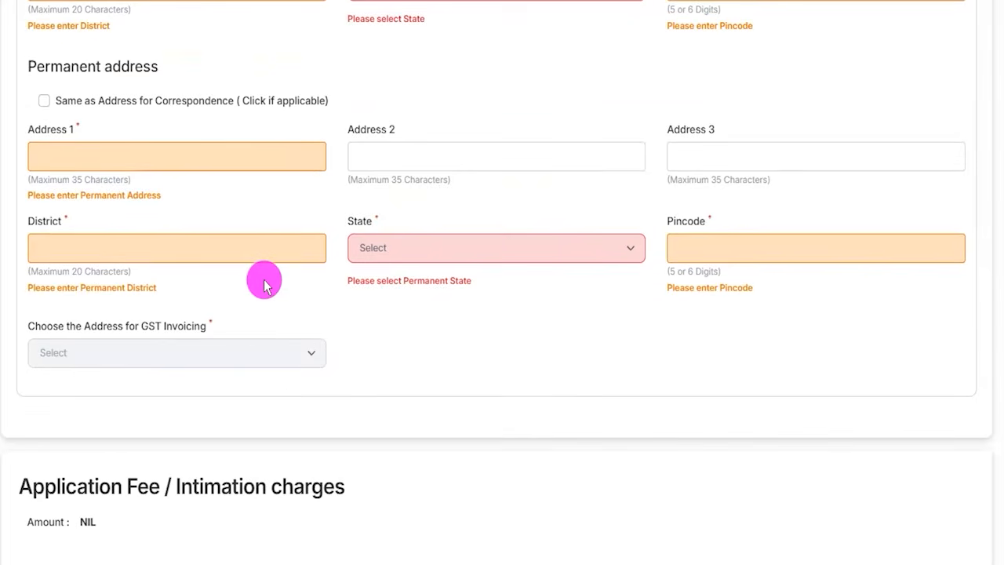
scroll(338, 452, down, 5)
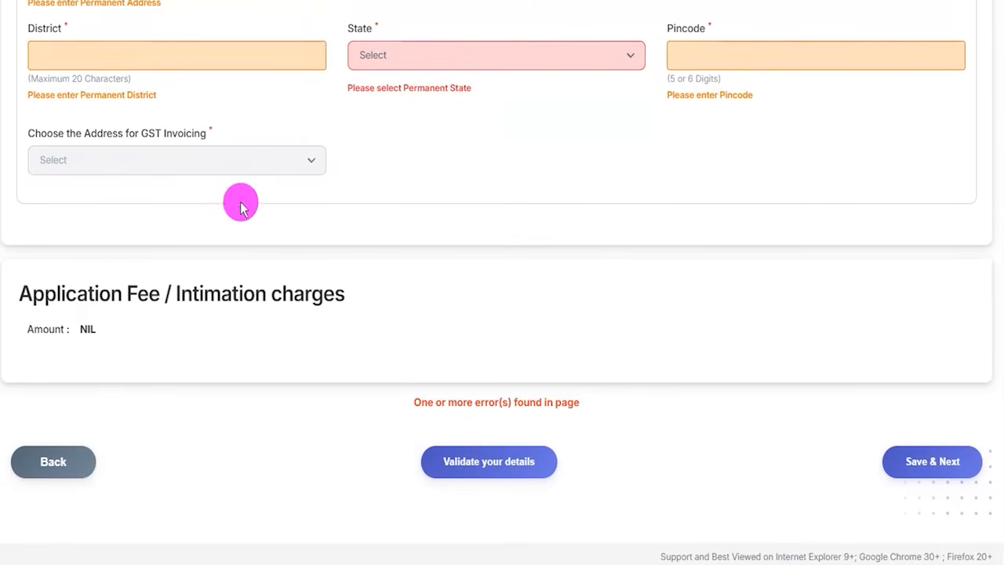
- Box the NIL application fee amount and draw arrows pointing at the Validate your details and Save & Next options
drag(72, 316, 103, 332)
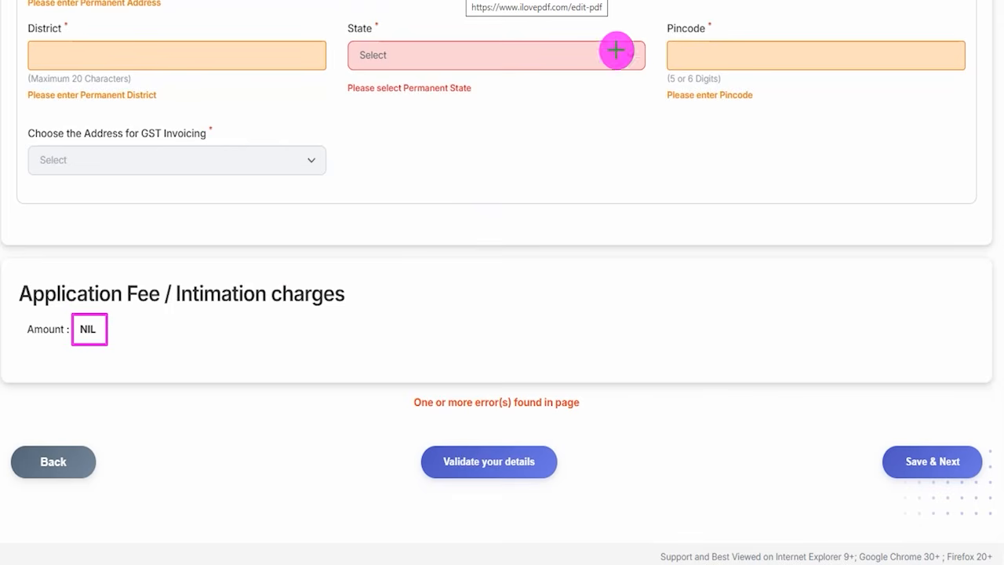
drag(411, 287, 456, 444)
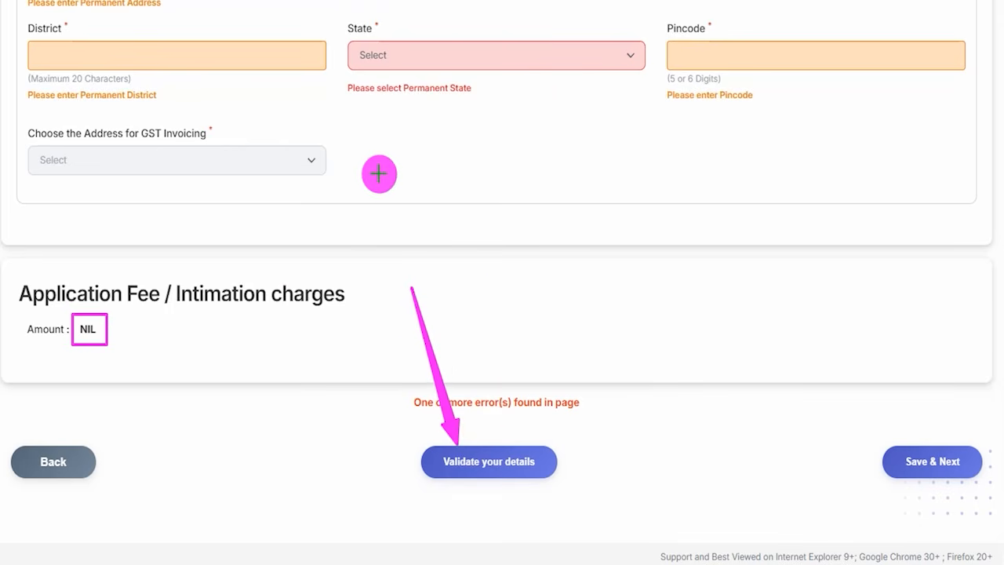
drag(833, 310, 891, 426)
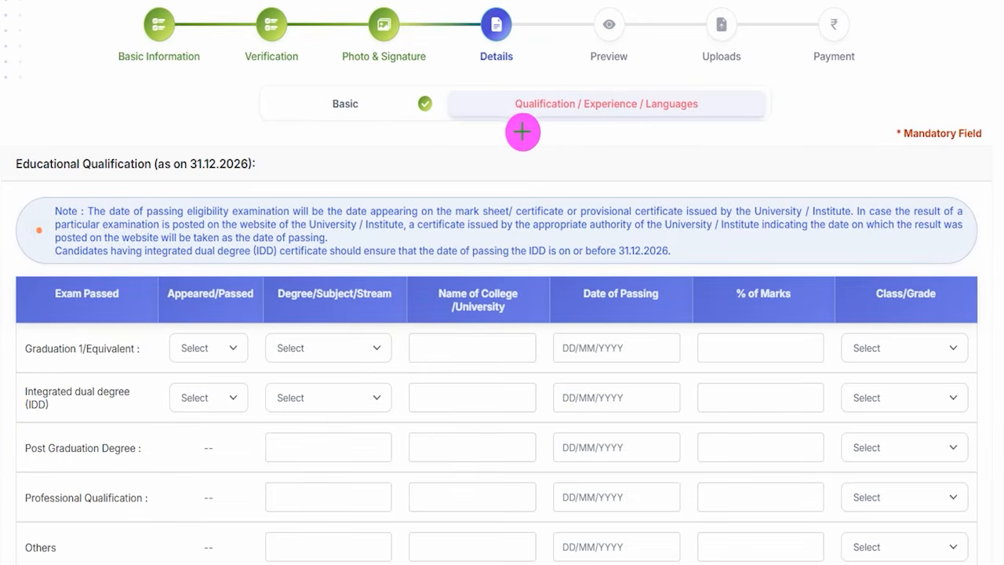
- Mark the Qualification / Experience / Languages section with pen strokes, clear them and view the educational qualification table
drag(536, 114, 539, 107)
drag(602, 122, 621, 99)
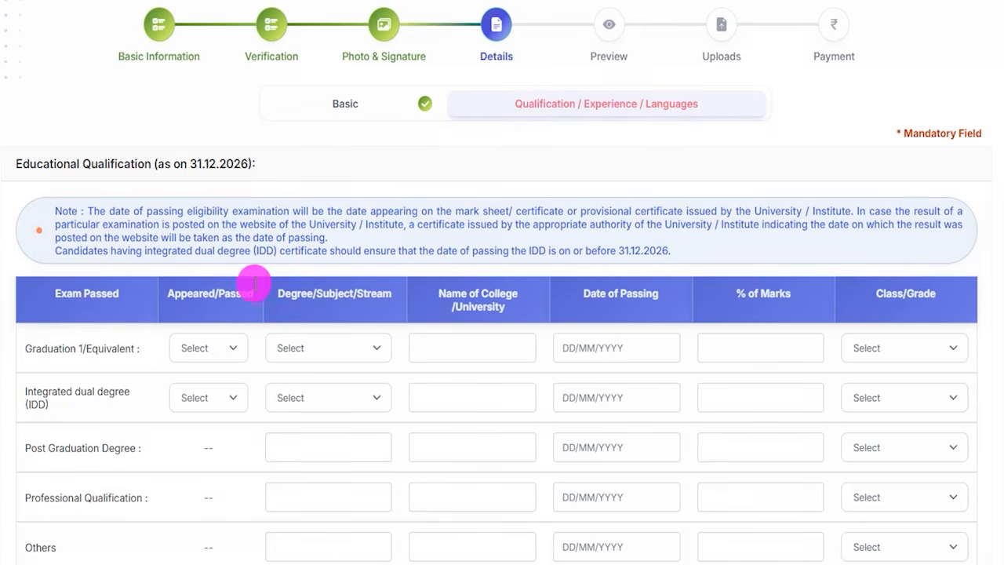
scroll(253, 269, down, 2)
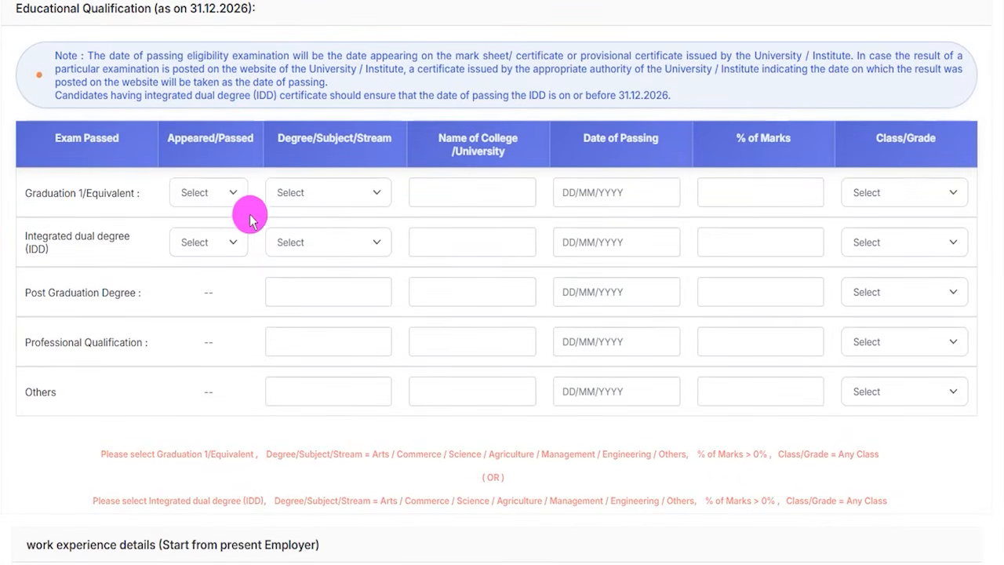
- Set the Graduation 1/Equivalent row's Appeared/Passed status to Passed
click(232, 196)
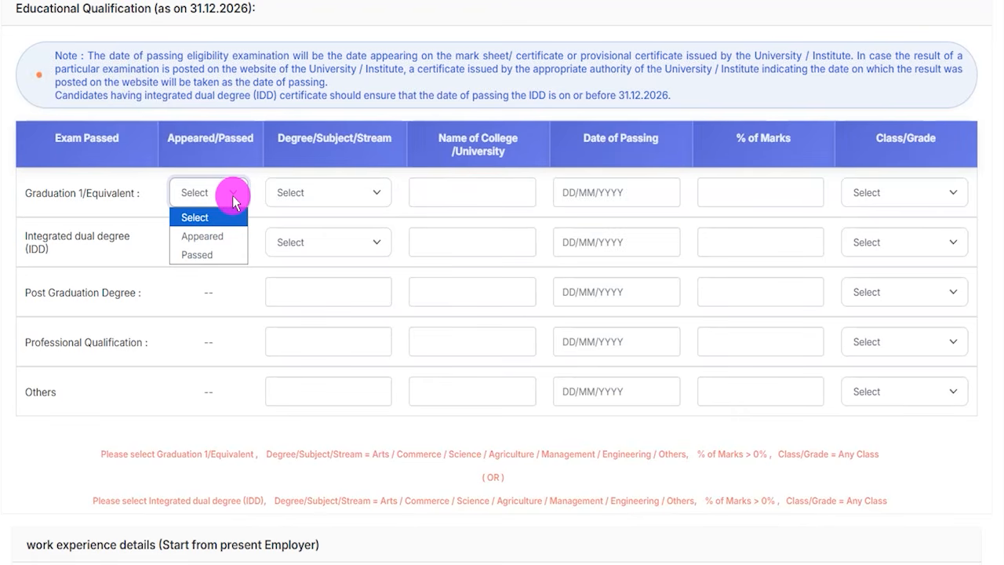
click(248, 209)
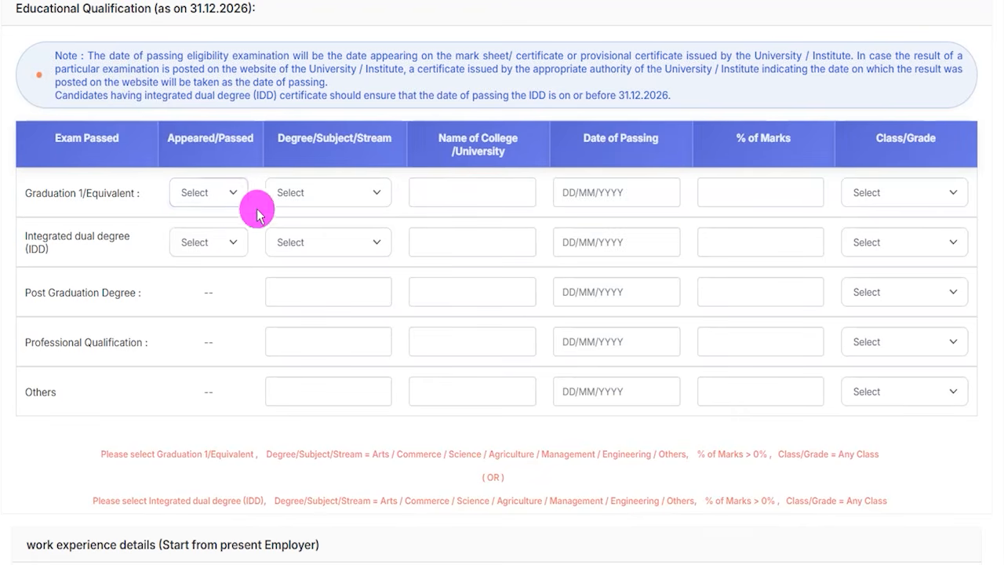
click(113, 194)
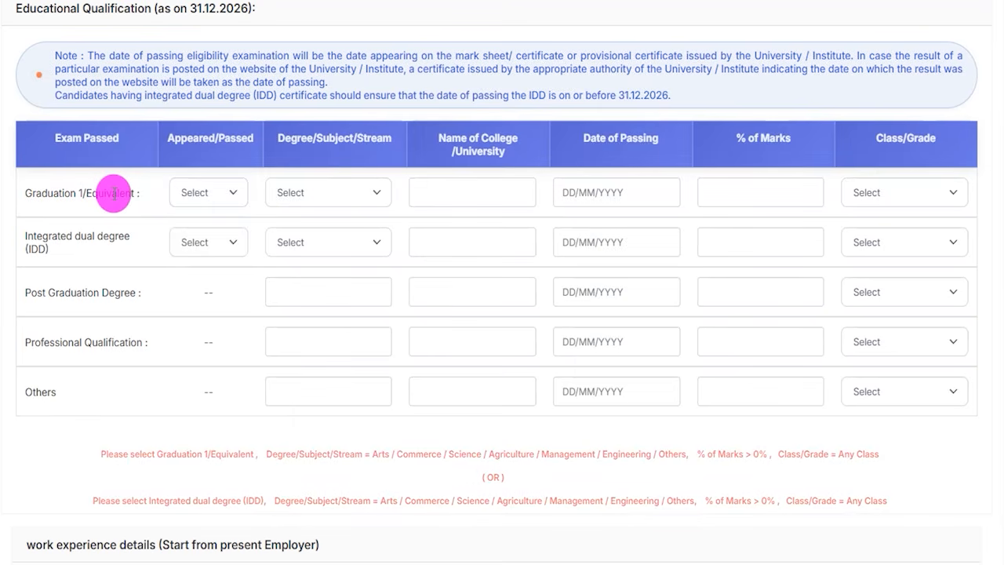
click(196, 193)
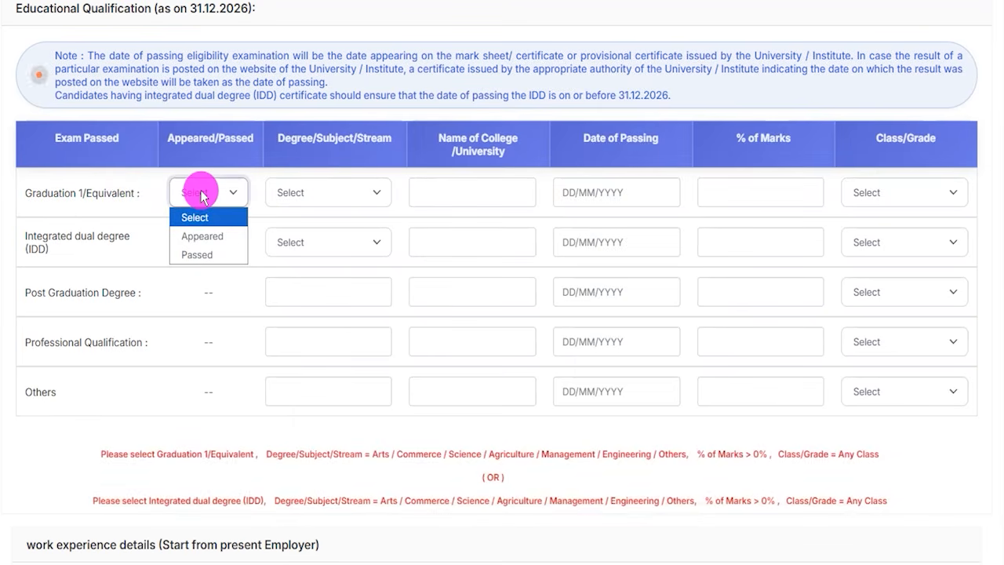
click(197, 254)
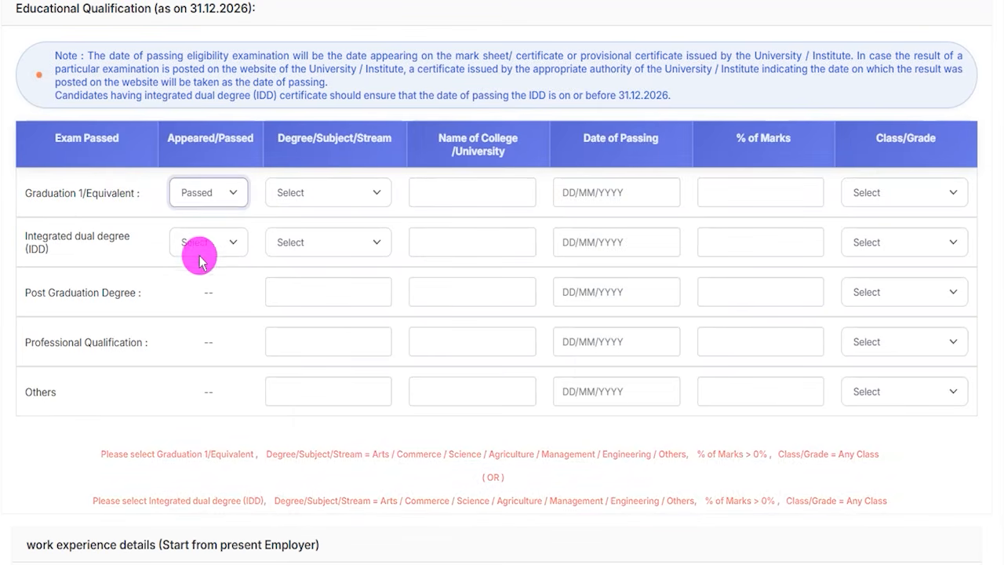
- Set the graduation degree stream to Arts, enter CCS as the college/university and open the date of passing calendar
click(294, 193)
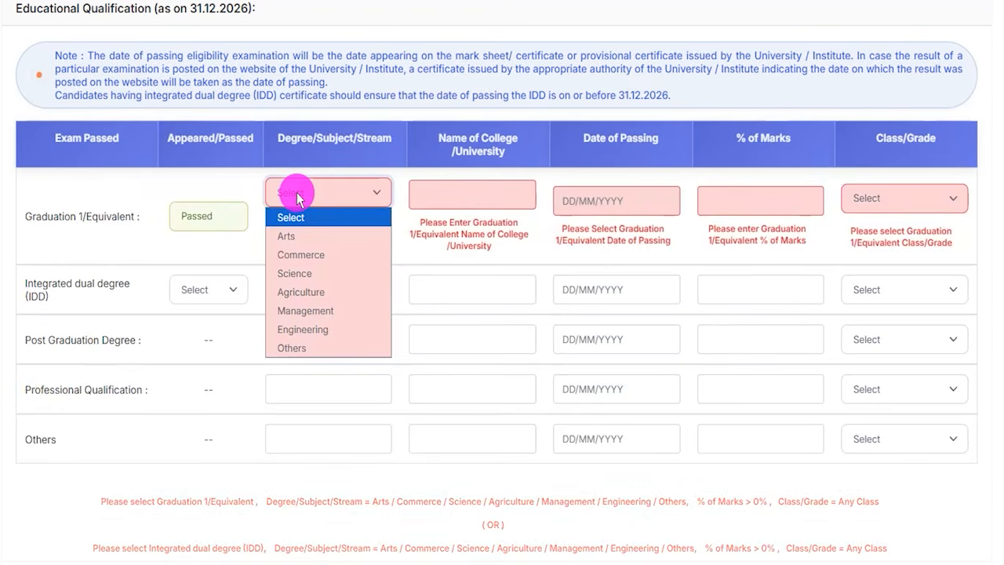
click(291, 234)
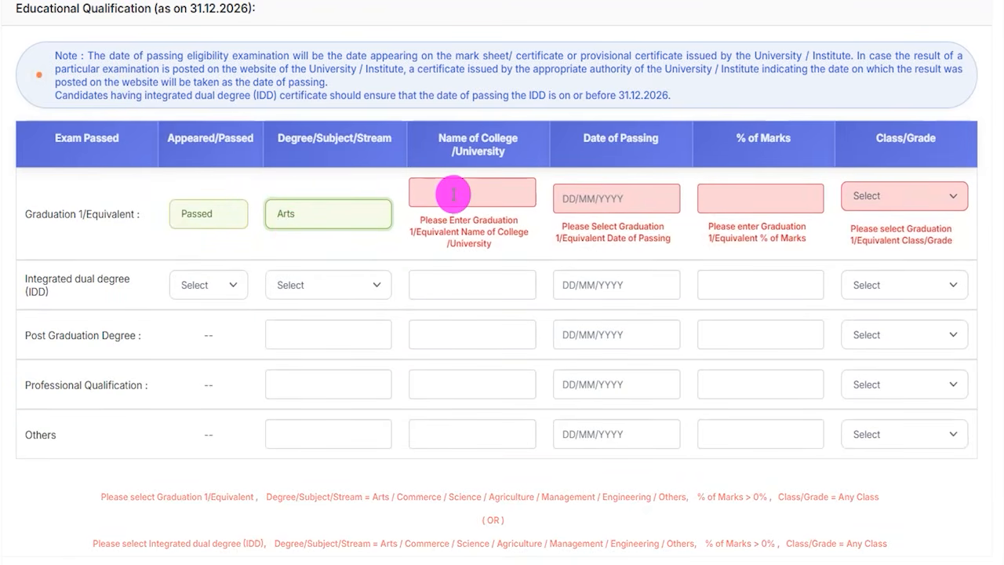
text(Q)
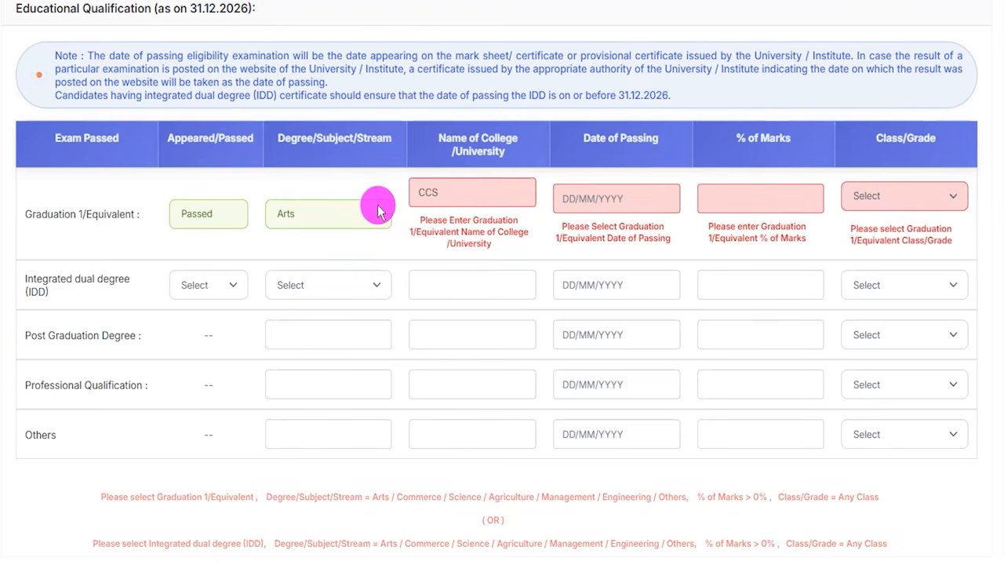
click(558, 196)
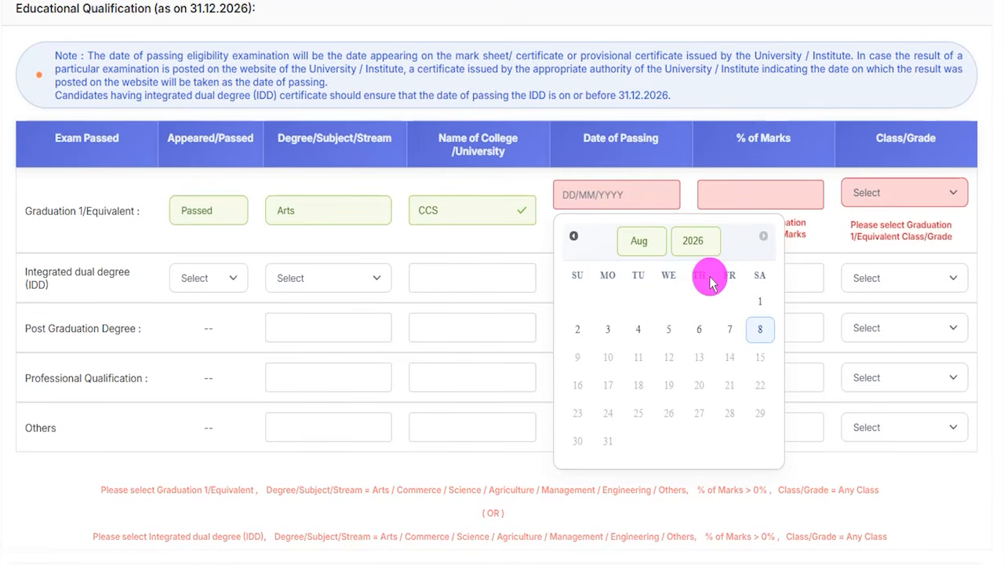
- Enter 80.00 as the graduation percentage of marks and set the Class/Grade to First Class
click(757, 189)
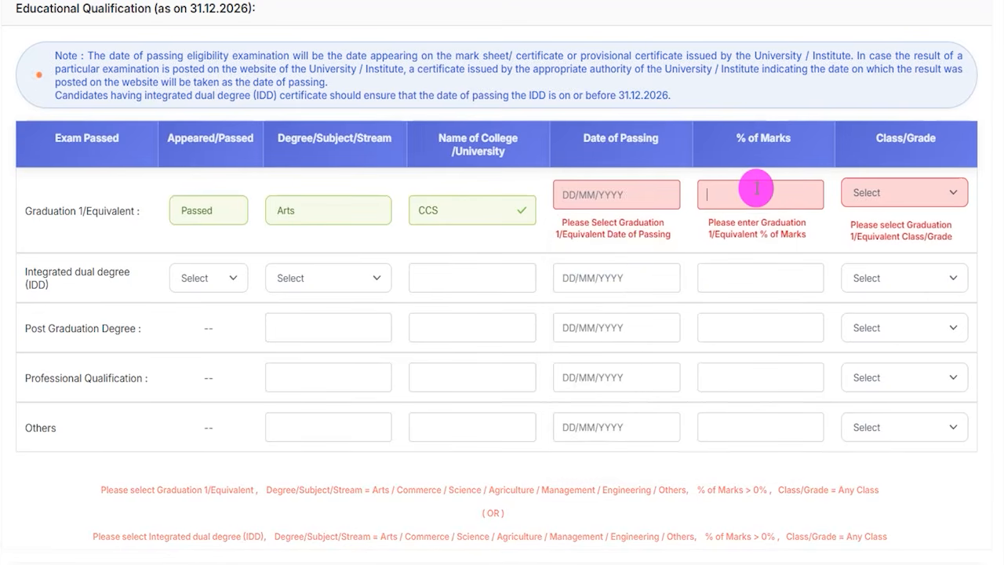
text(80.00)
click(894, 197)
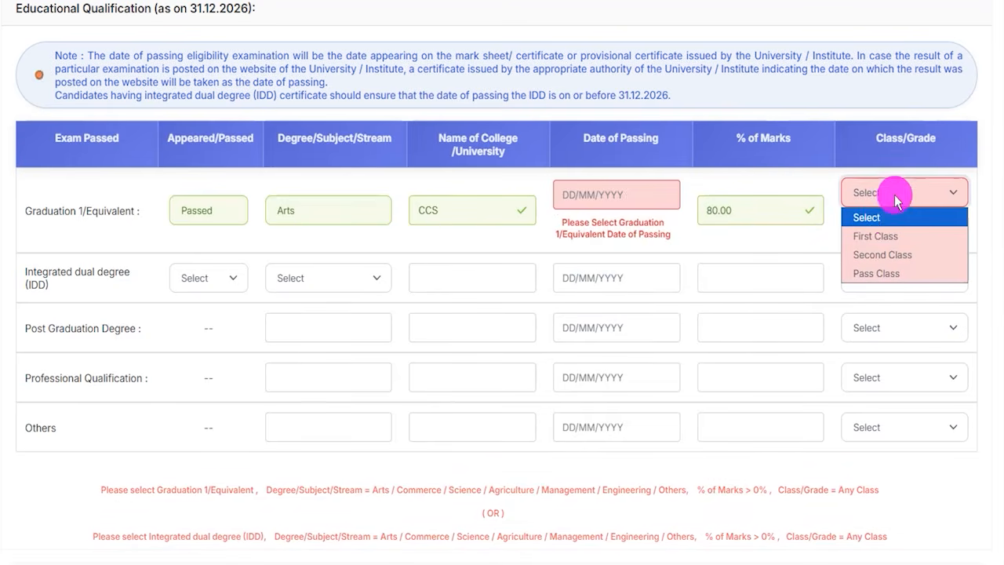
click(876, 236)
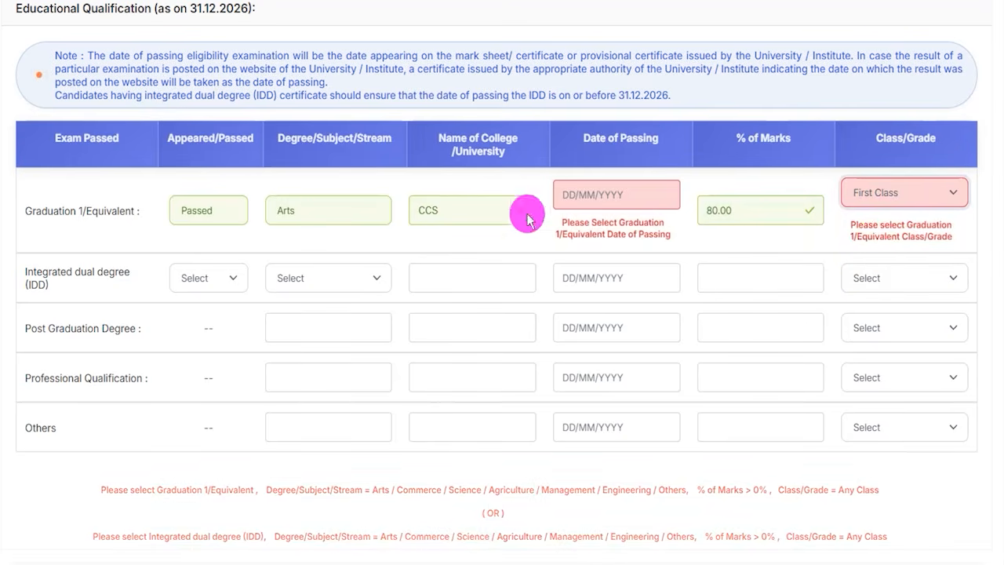
click(85, 208)
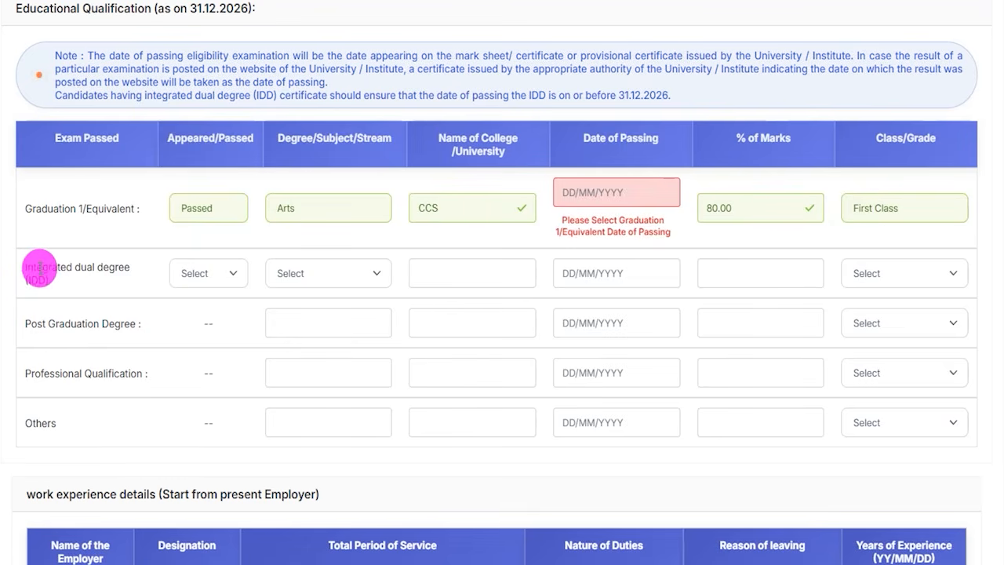
- Examine the Degree/Subject/Stream options for the Integrated dual degree (IDD) row and close the list
click(289, 272)
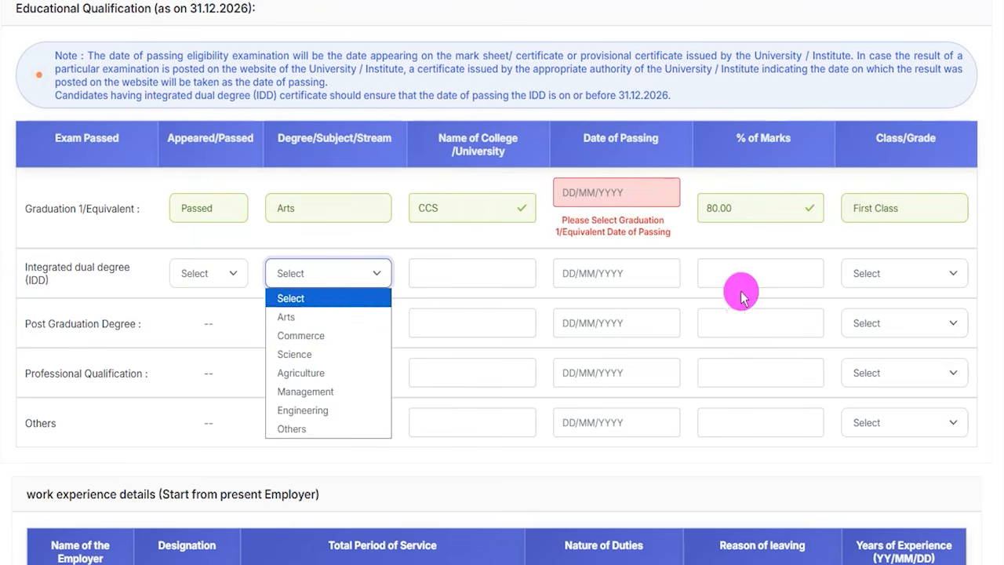
click(108, 320)
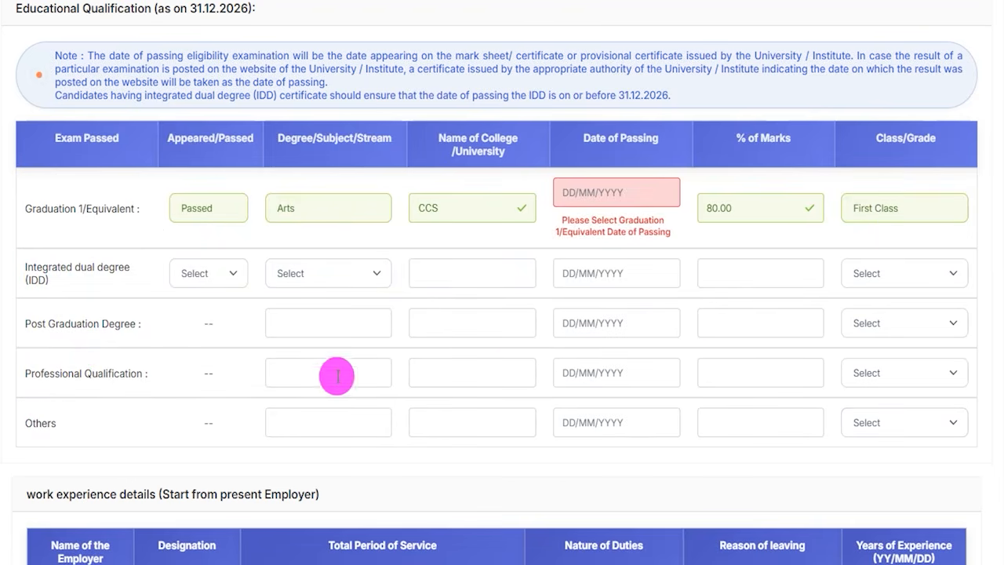
- Box the work experience section, mark its Presently working, employer name and designation fields with pen strokes, and clear the annotations
scroll(325, 376, down, 1)
scroll(325, 376, down, 5)
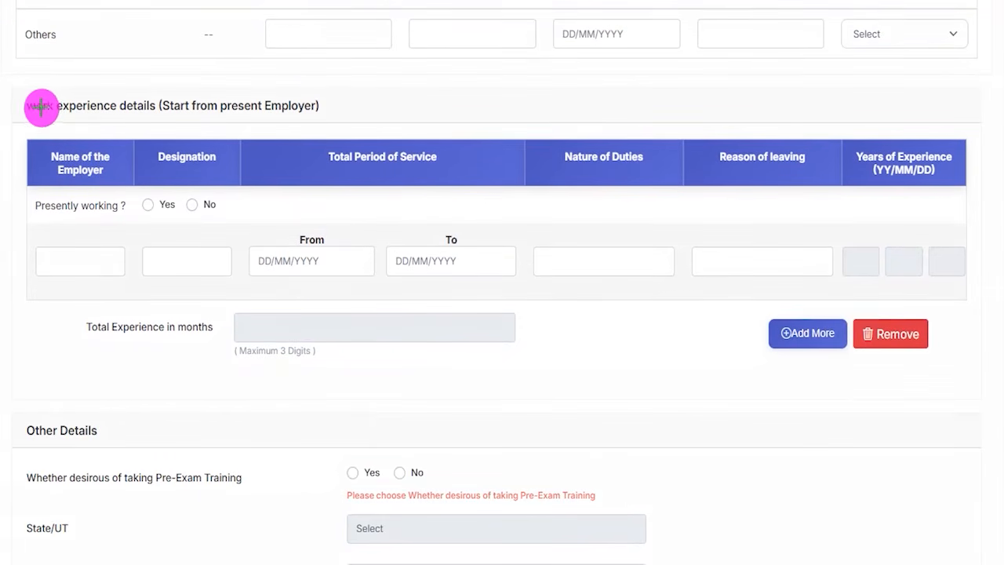
mouse_move(10, 96)
mouse_down()
mouse_move(936, 238)
mouse_move(977, 305)
mouse_move(986, 387)
mouse_up()
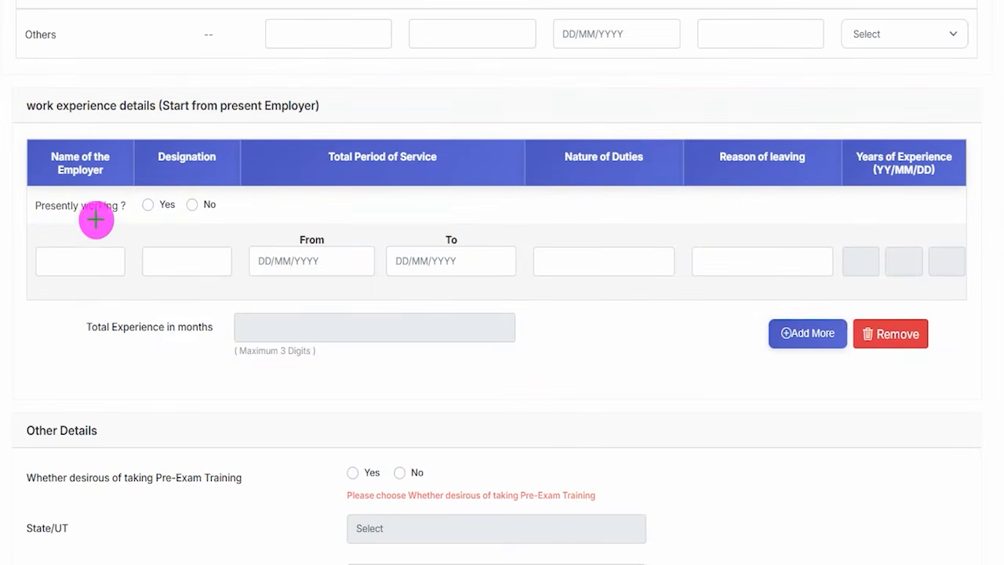
drag(36, 216, 81, 216)
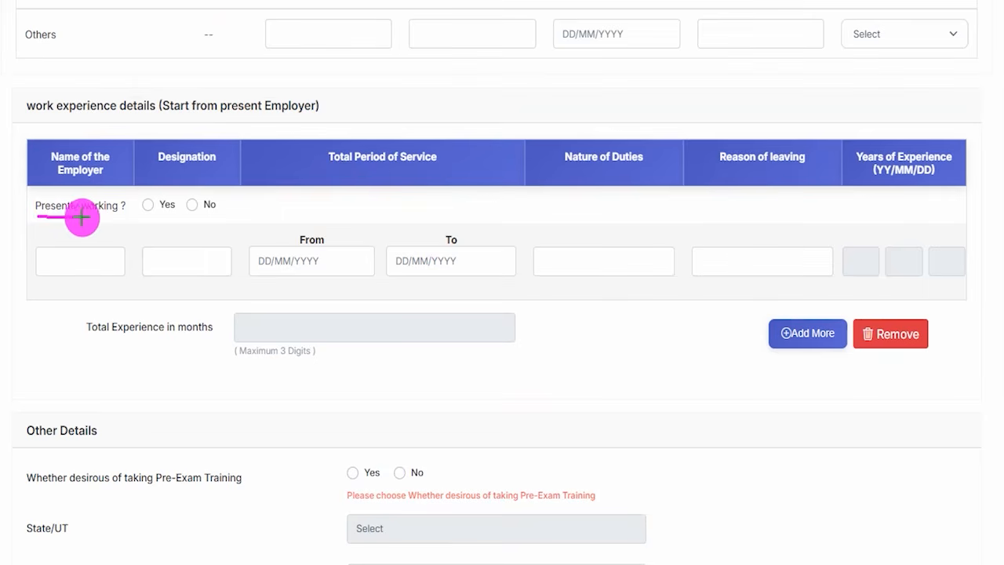
drag(189, 205, 208, 190)
drag(56, 266, 93, 266)
drag(172, 263, 198, 238)
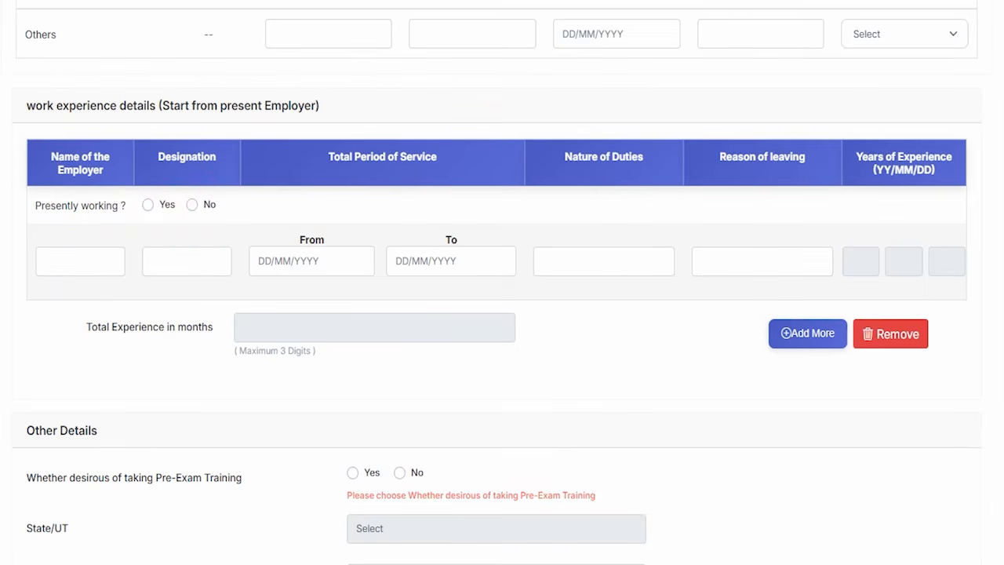
- View the date calendars for the From and To fields of the total period of service and close them
click(346, 256)
click(463, 266)
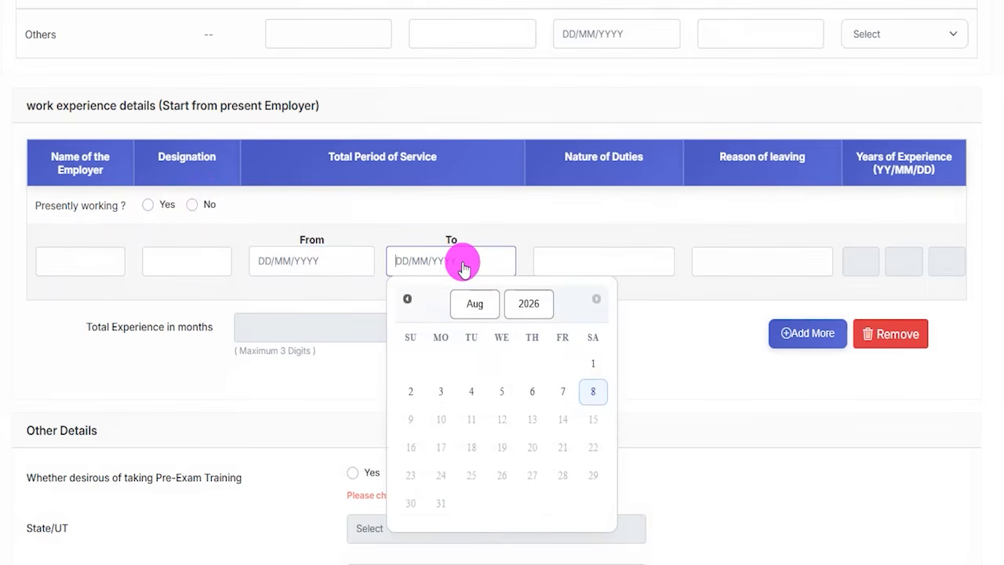
click(674, 298)
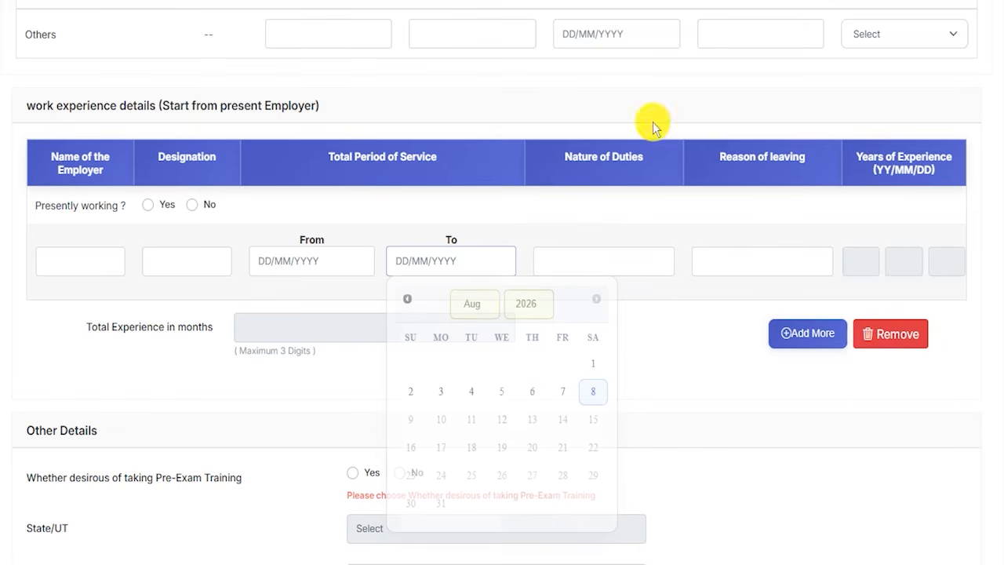
- Mark the duties, reason of leaving, From/To dates, years of experience and total experience fields with pen strokes and clear the annotations
drag(605, 269, 631, 235)
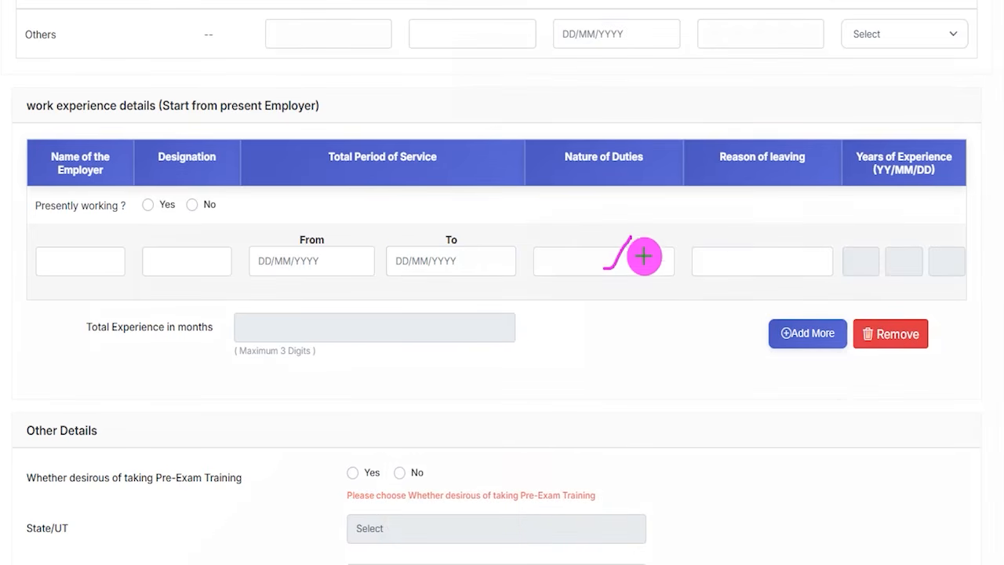
drag(729, 257, 754, 220)
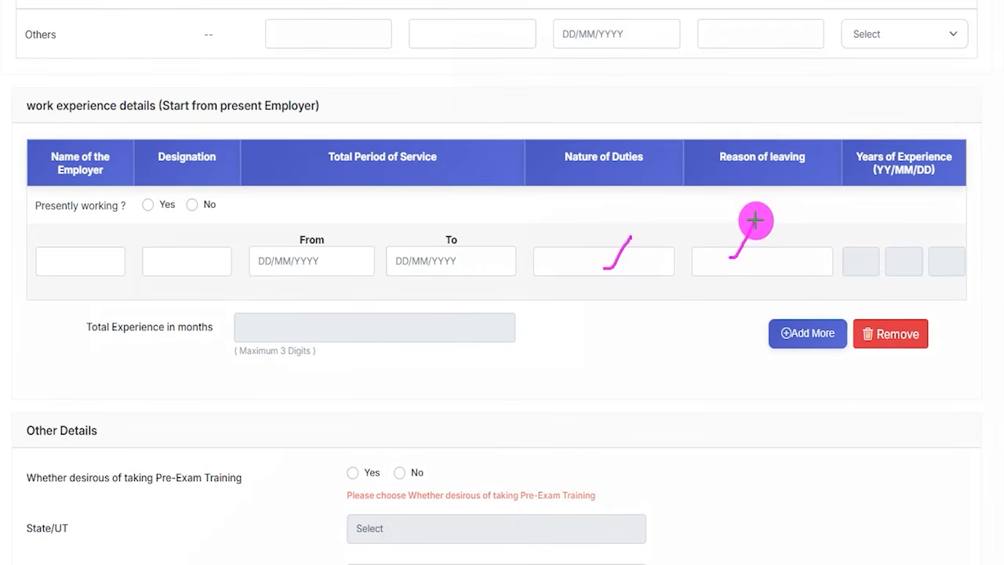
drag(267, 265, 315, 265)
drag(439, 262, 472, 262)
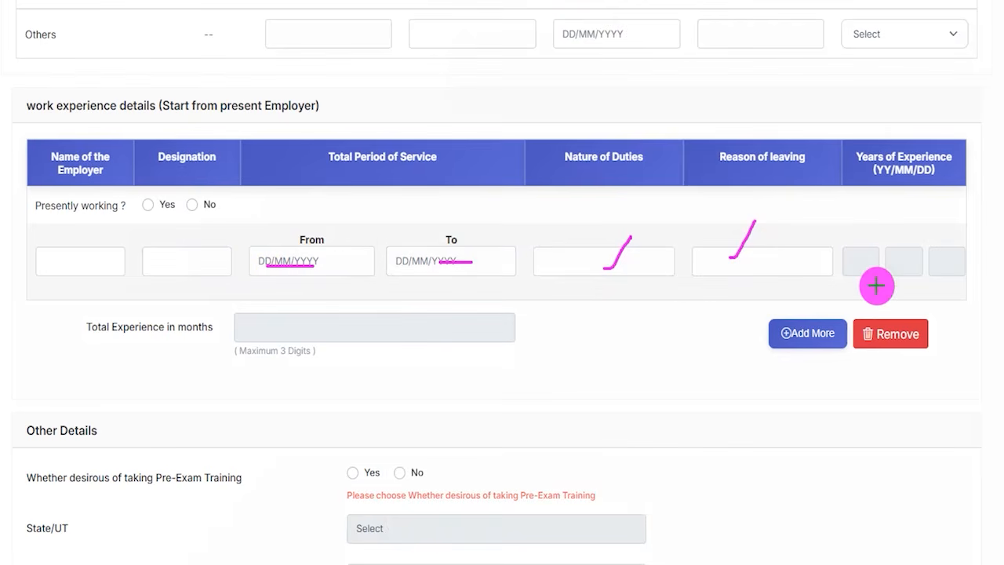
drag(862, 262, 889, 262)
drag(896, 261, 955, 262)
drag(268, 333, 333, 332)
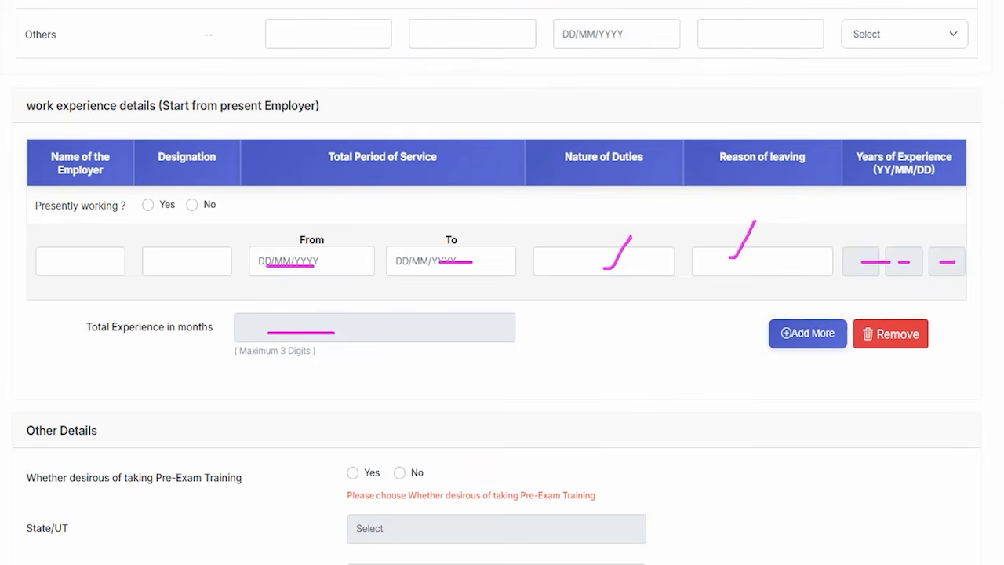
key(e)
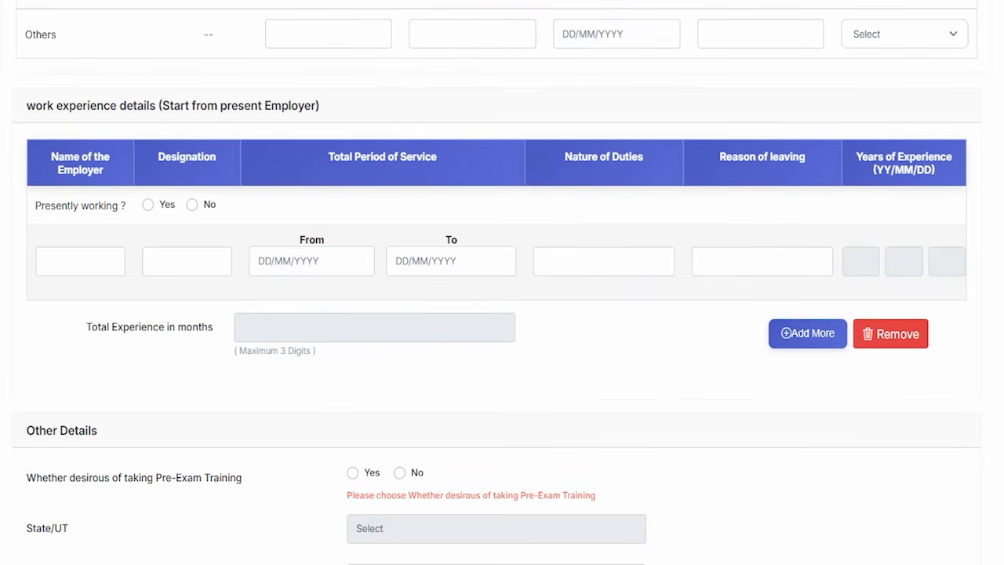
- Draw an arrow pointing at Add More and a freehand stroke by the Nature of Duties field, and clear the annotations
drag(611, 335, 762, 332)
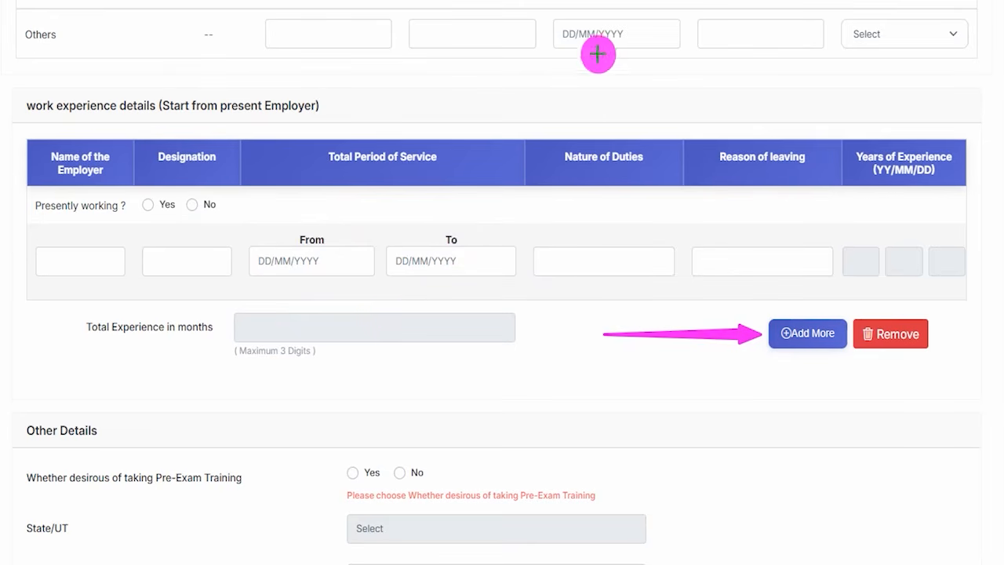
drag(533, 297, 572, 245)
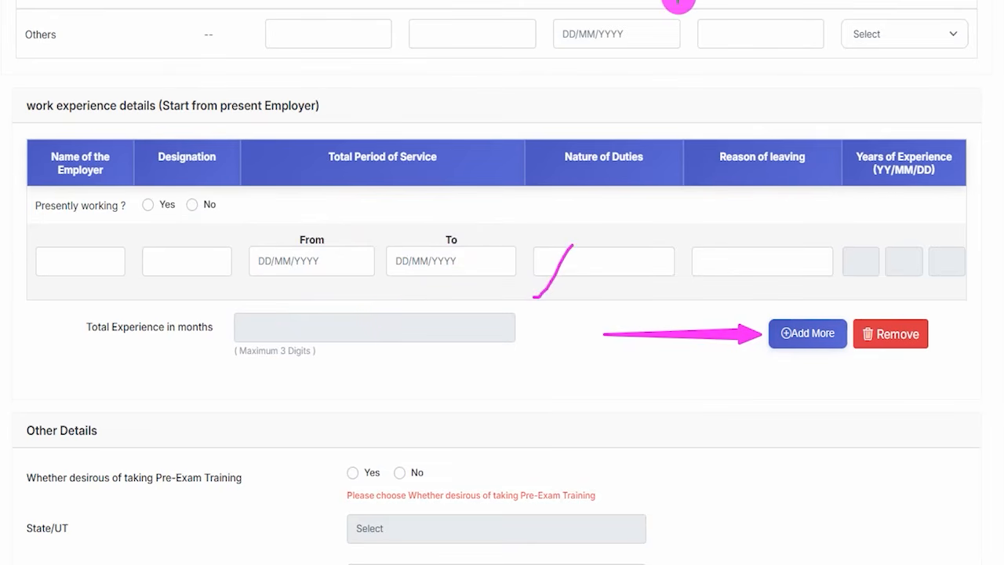
key(Escape)
scroll(145, 321, down, 3)
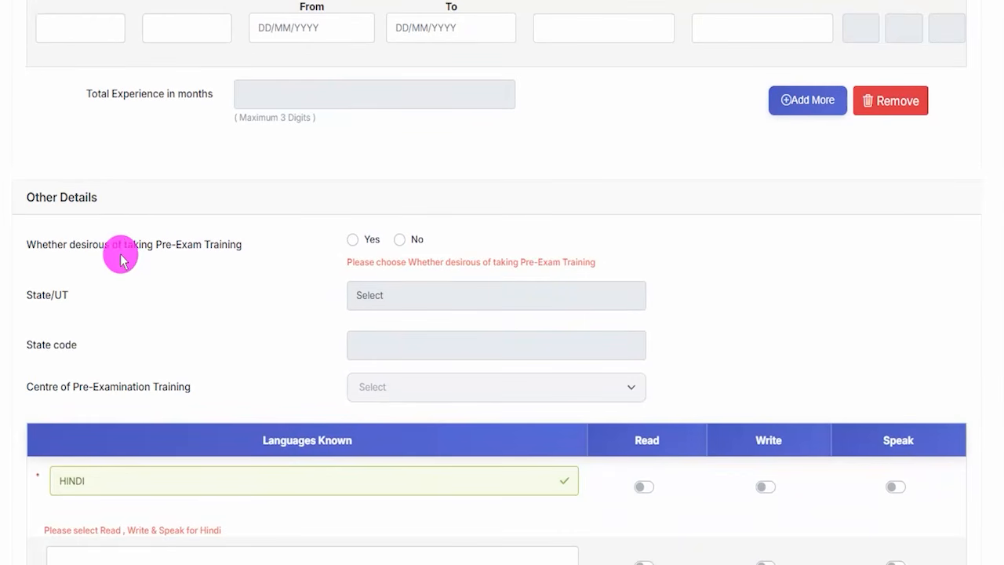
- Opt in to pre-exam training with Jharkhand as the State/UT and Hazaribagh as the training centre
click(363, 242)
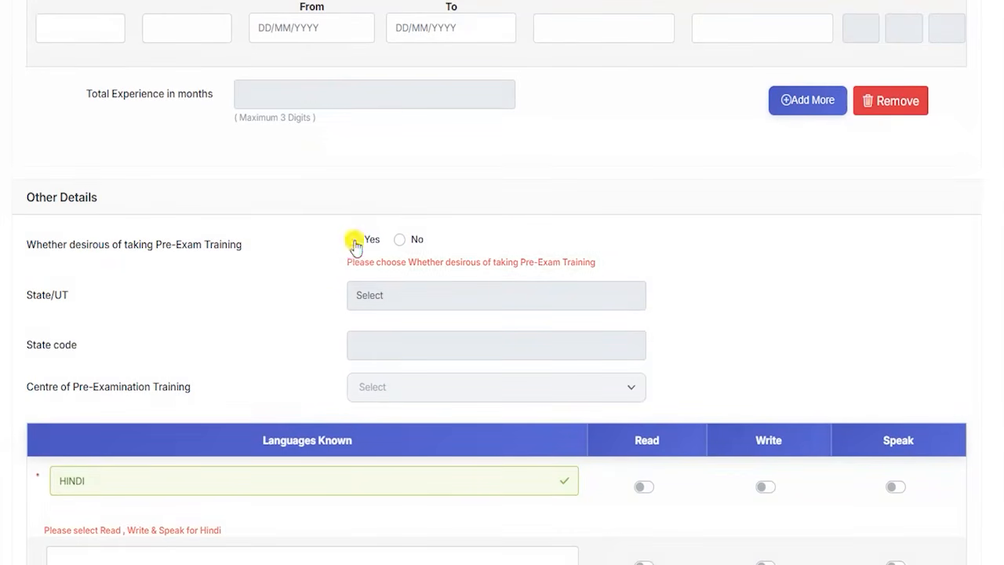
click(428, 301)
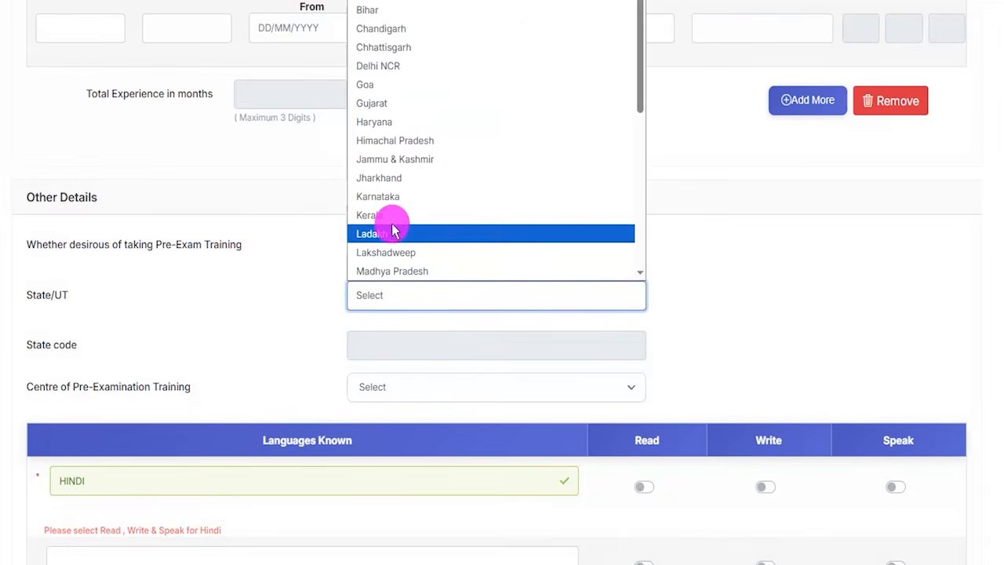
click(385, 201)
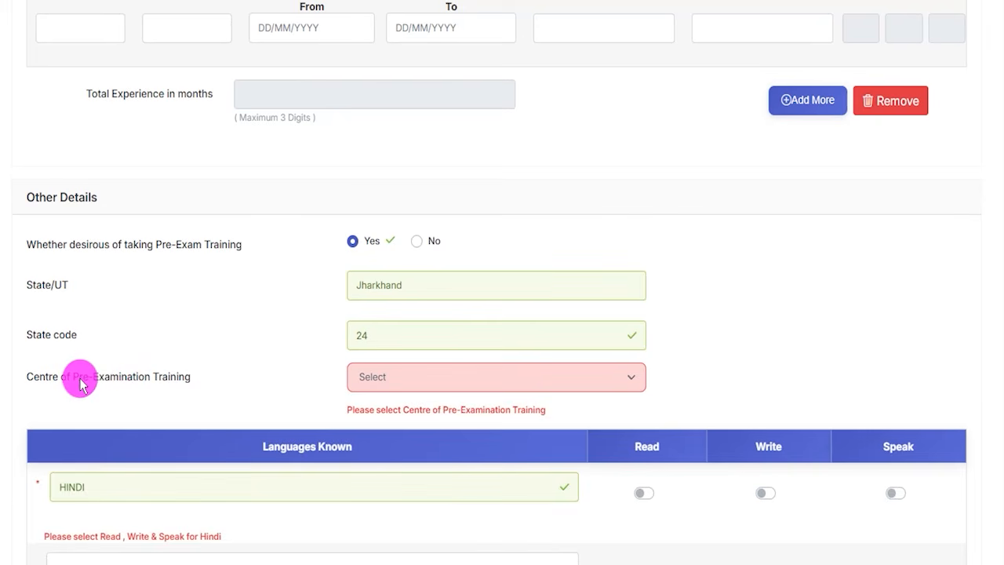
click(399, 385)
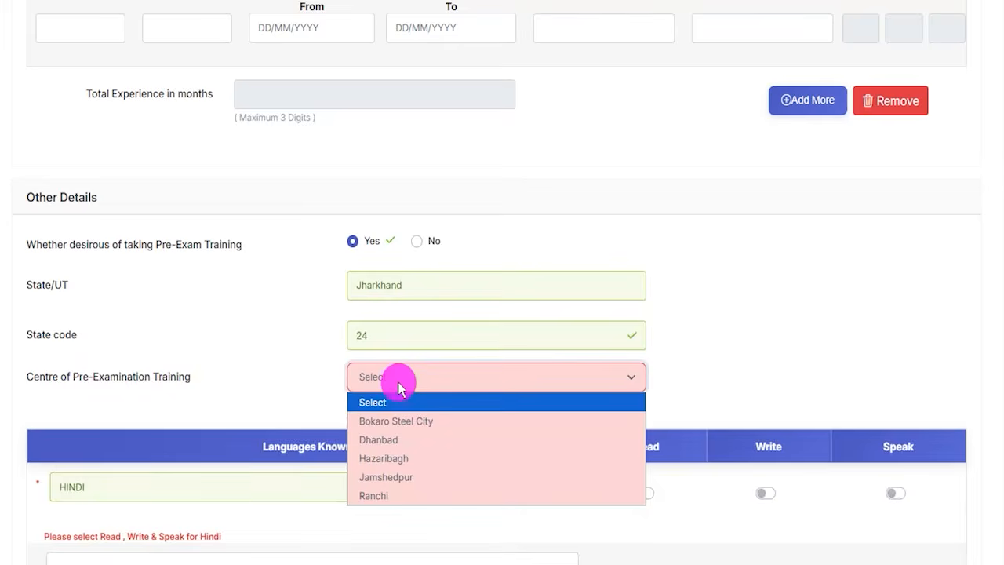
click(387, 459)
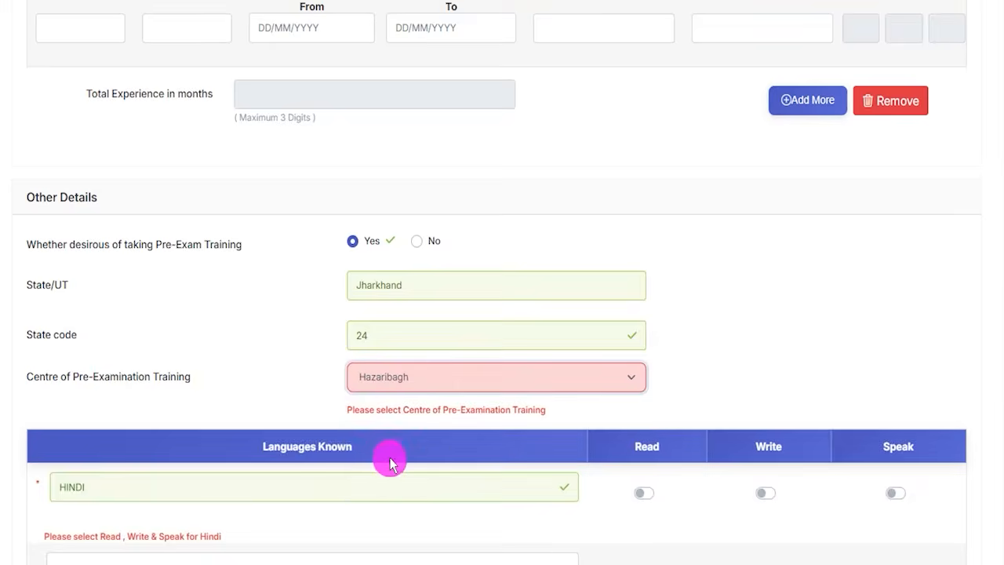
- Set the answer on whether Pre-Exam Training is desired to No
click(68, 244)
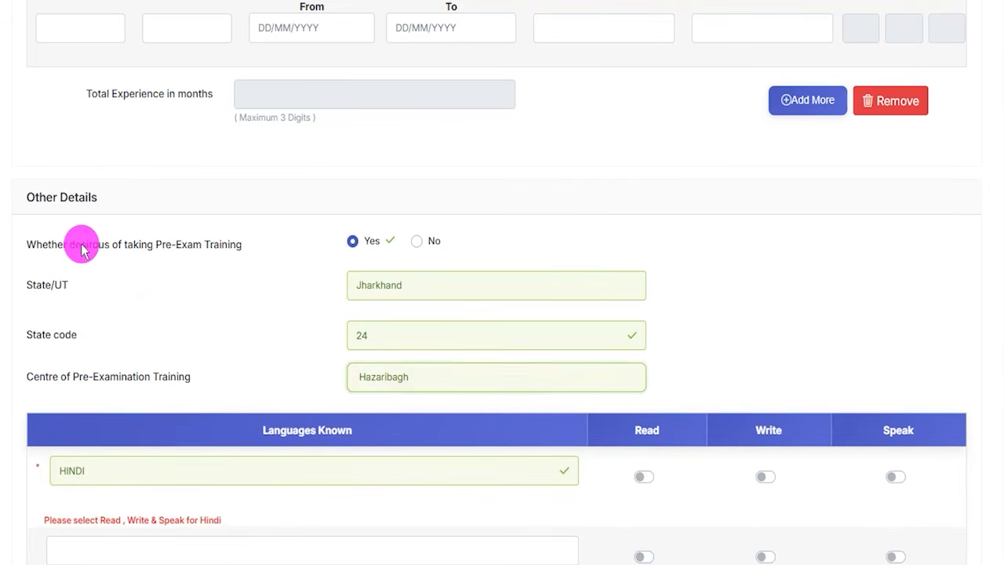
click(418, 242)
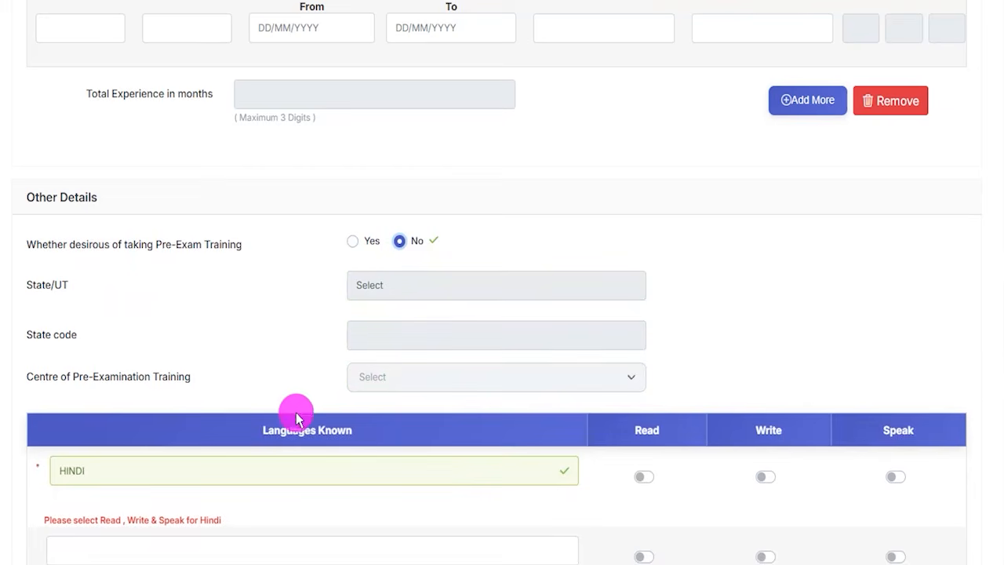
- Enable Read, Write and Speak for Hindi in the languages known table
scroll(263, 384, down, 3)
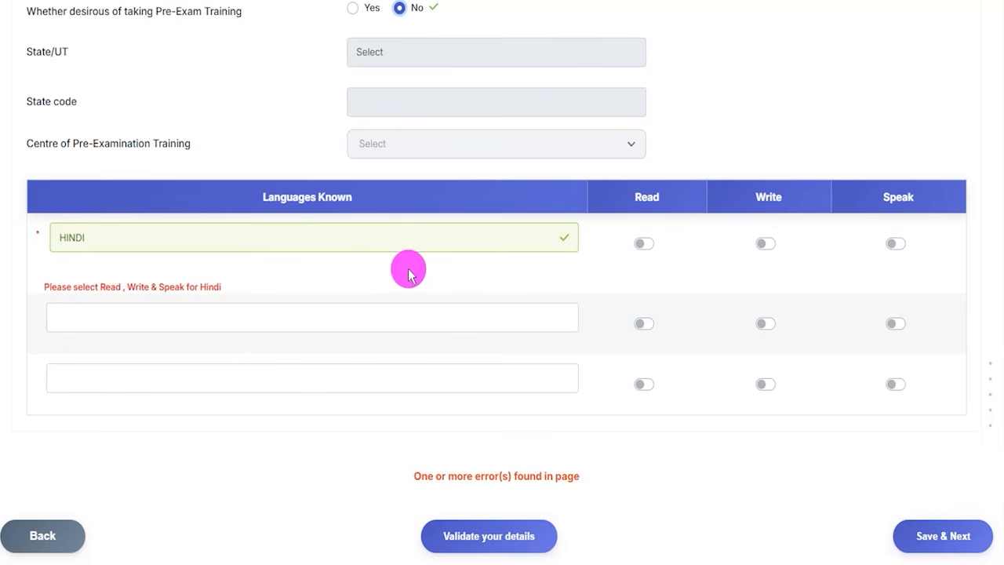
click(83, 241)
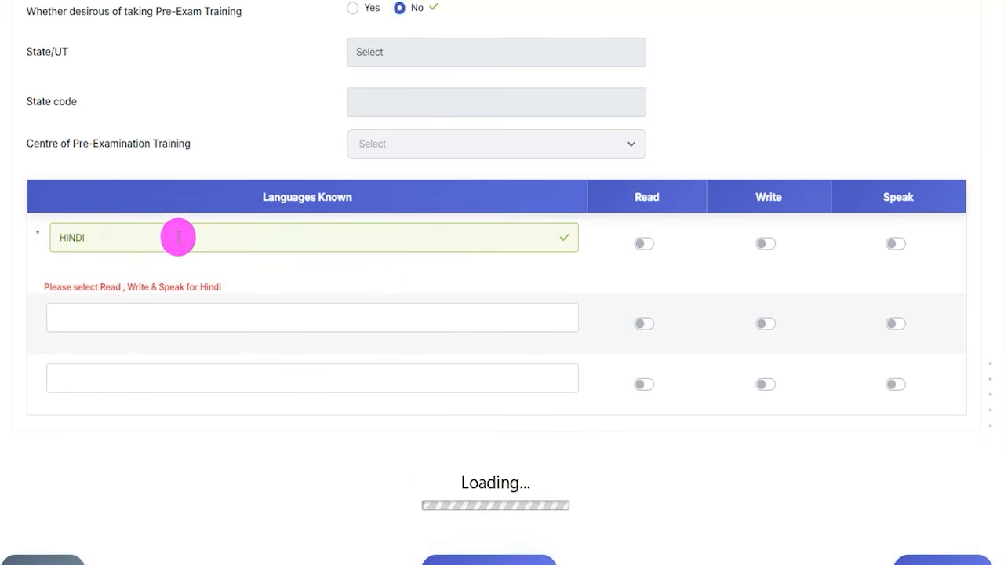
click(639, 243)
click(765, 241)
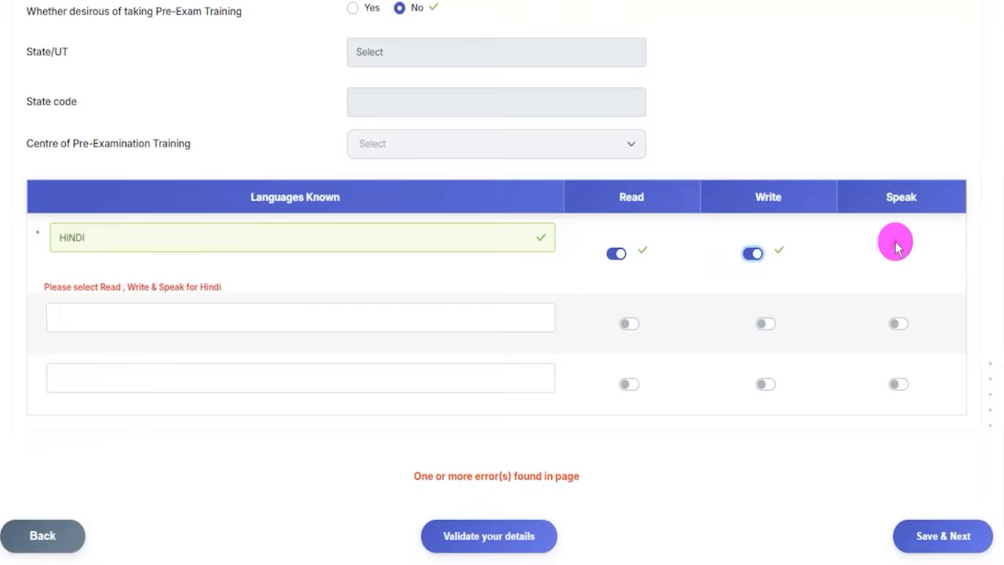
click(900, 243)
- Add ENGLISH as the second known language and enable Read, Write and Speak for it
click(189, 304)
click(189, 304)
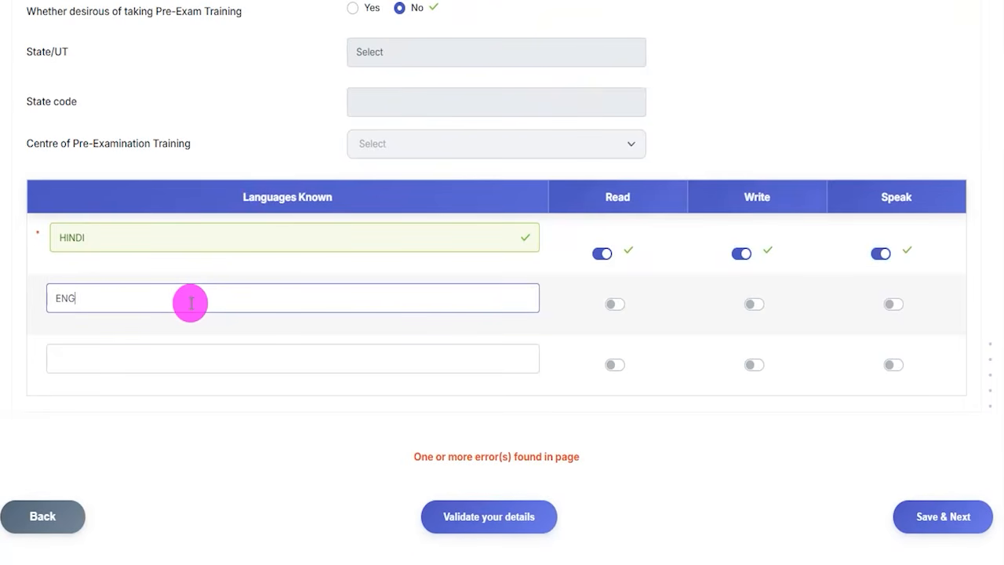
text(ENGLISH)
click(611, 307)
click(752, 308)
click(892, 304)
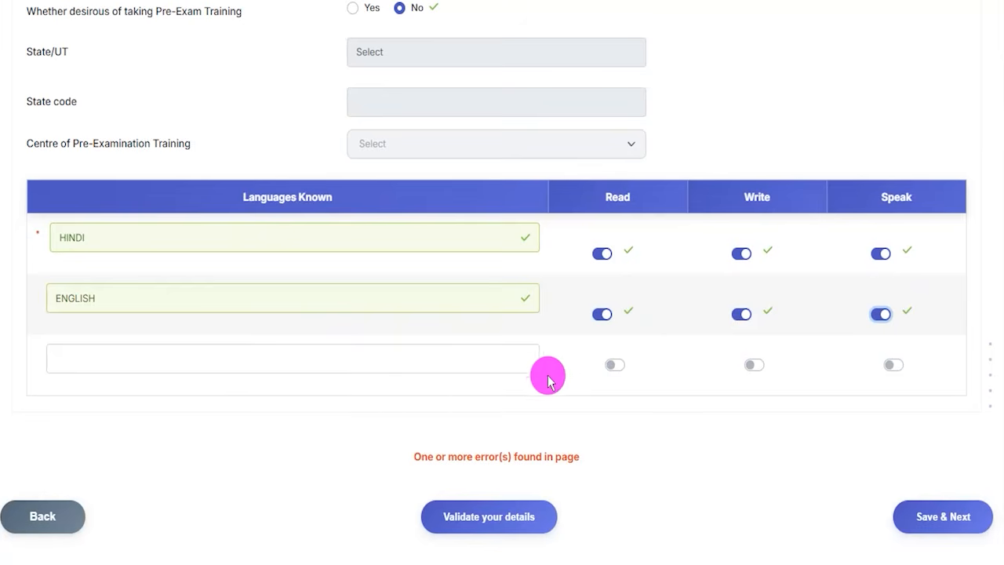
scroll(541, 375, down, 1)
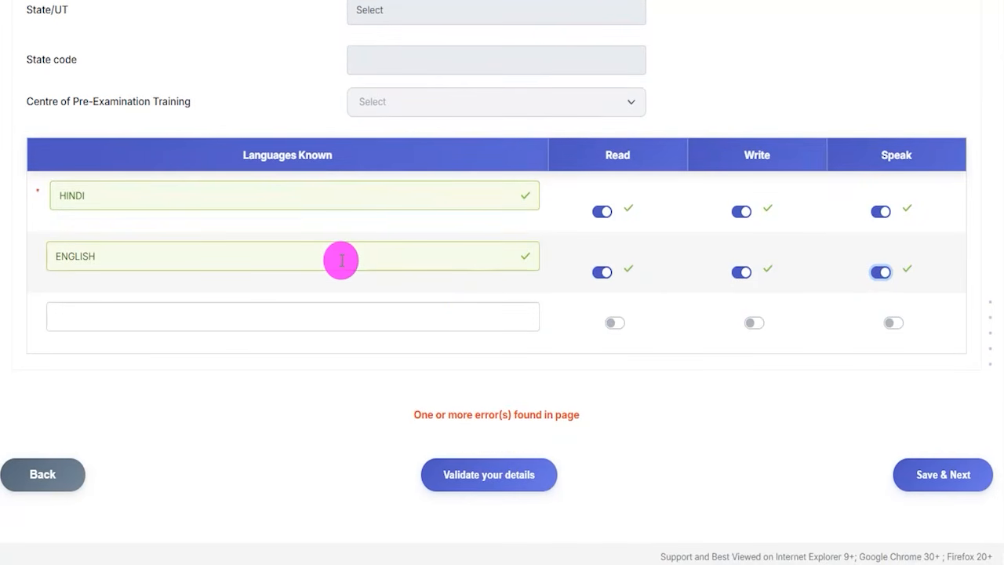
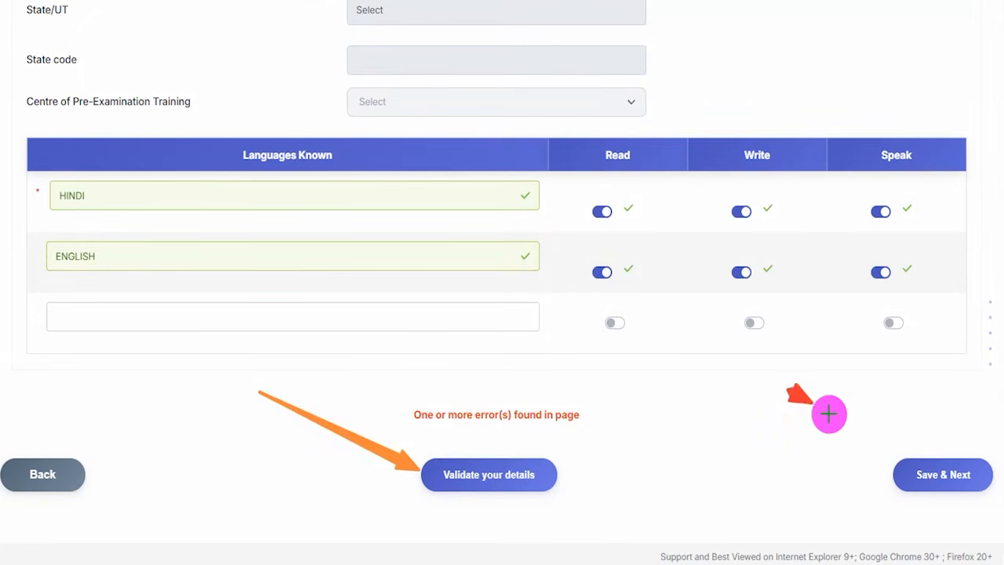
- Save the completed details, including the languages known, and continue to the application preview
click(897, 464)
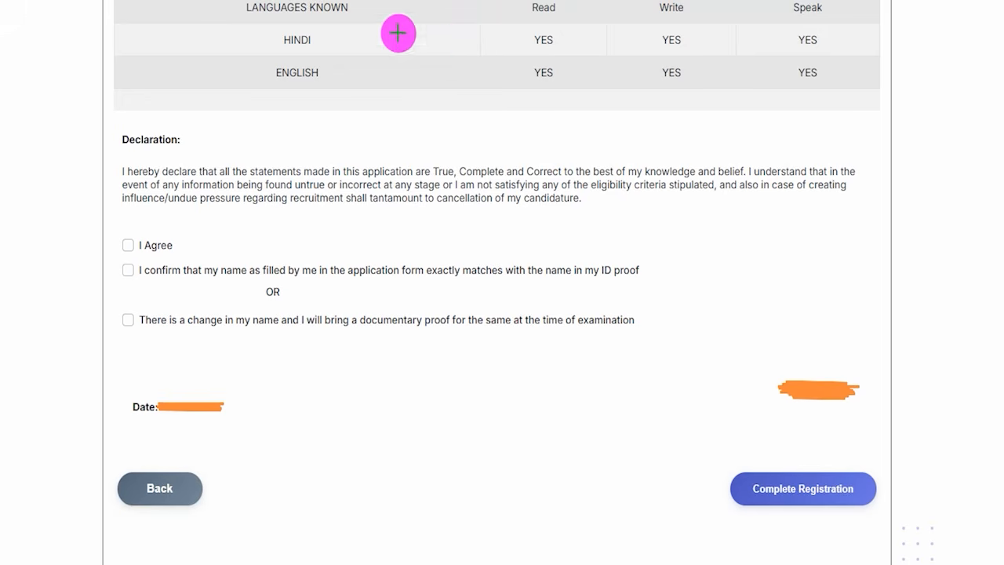
- Review the languages known summary, the declaration text and its confirmation options on the application preview before completing registration
mouse_move(512, 29)
mouse_down()
mouse_move(546, 15)
mouse_move(743, 21)
mouse_up()
drag(795, 26, 809, 22)
drag(797, 64, 811, 63)
drag(398, 100, 412, 95)
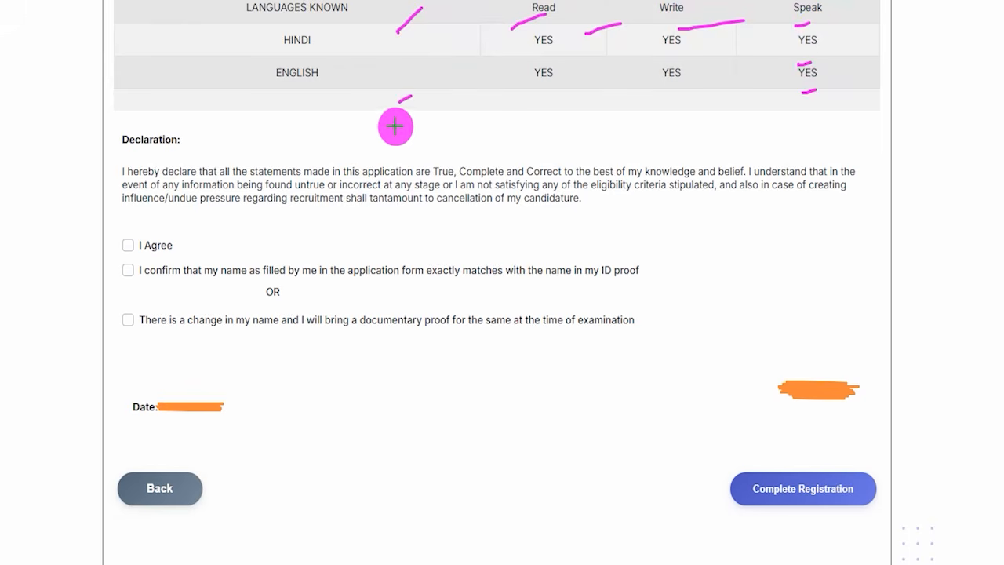
drag(122, 154, 210, 154)
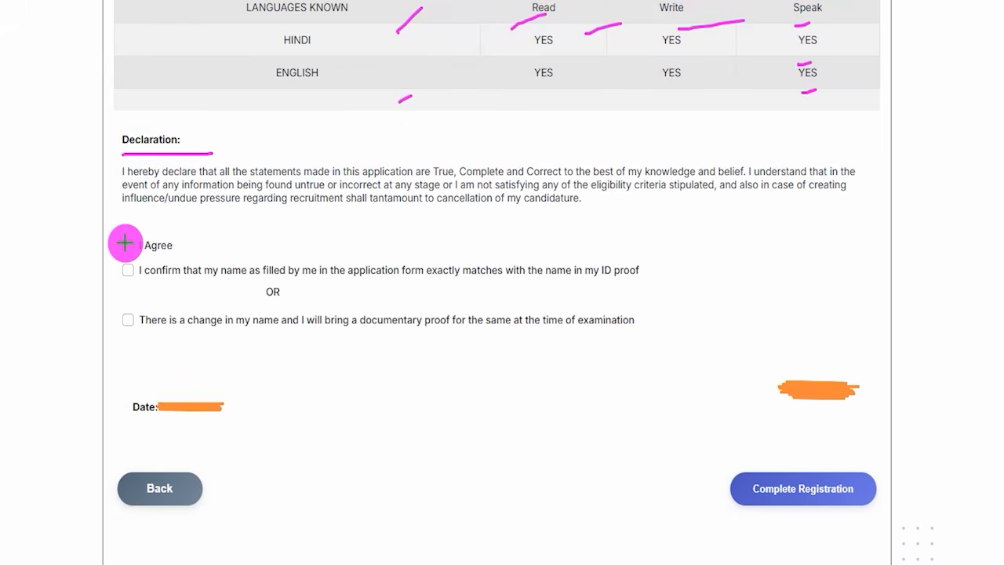
drag(126, 244, 152, 201)
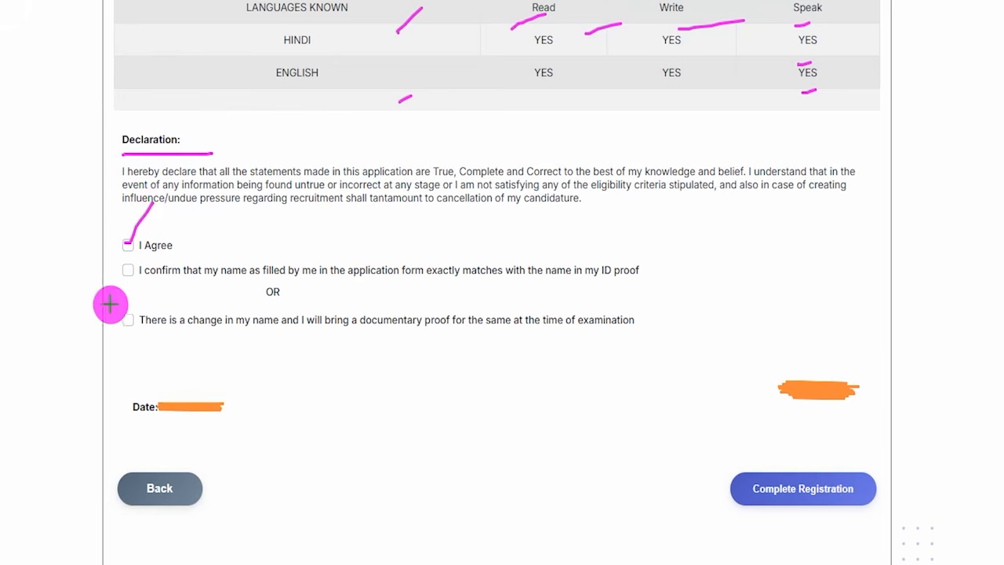
drag(123, 284, 134, 284)
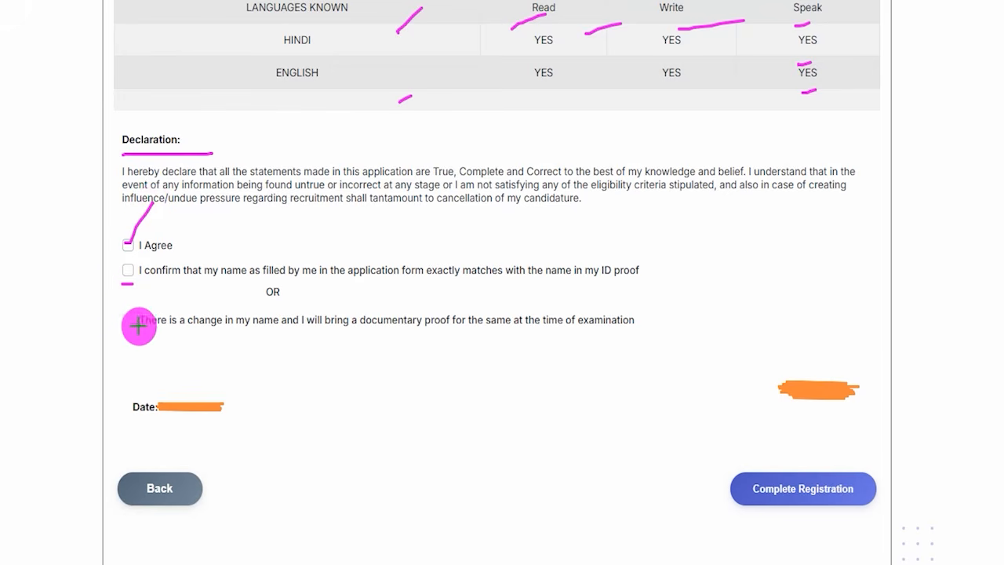
drag(115, 331, 134, 328)
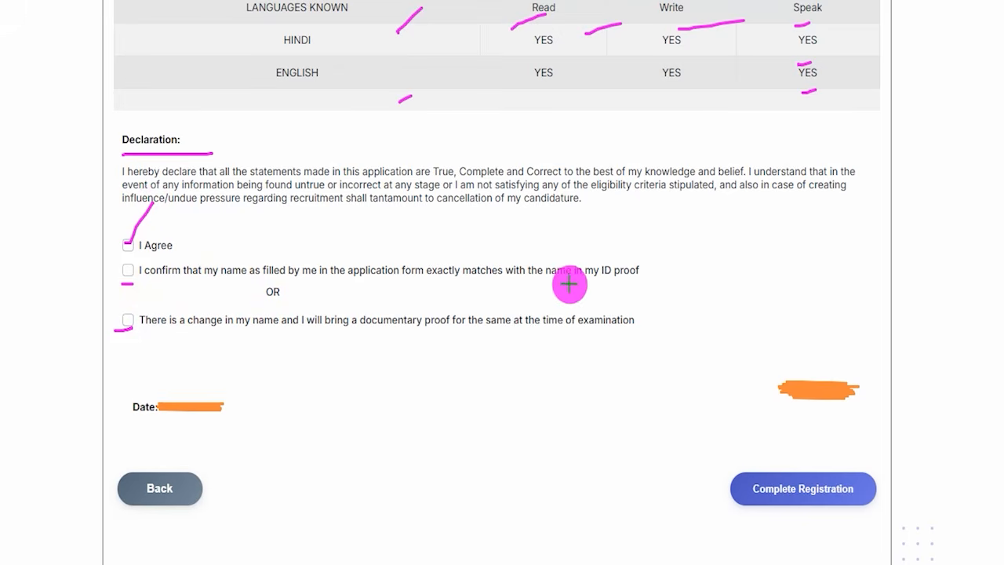
drag(128, 269, 152, 247)
drag(130, 322, 139, 308)
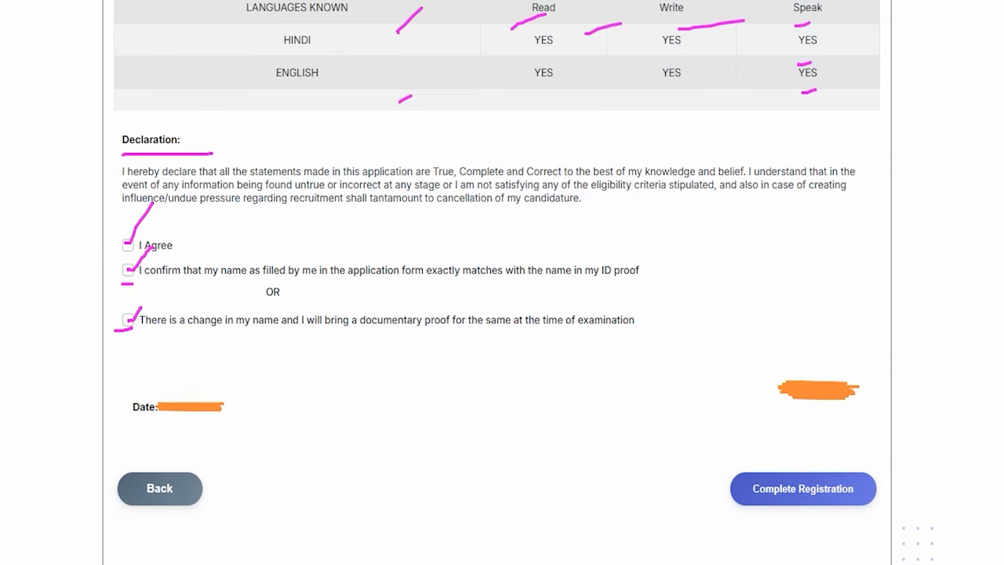
drag(325, 421, 202, 477)
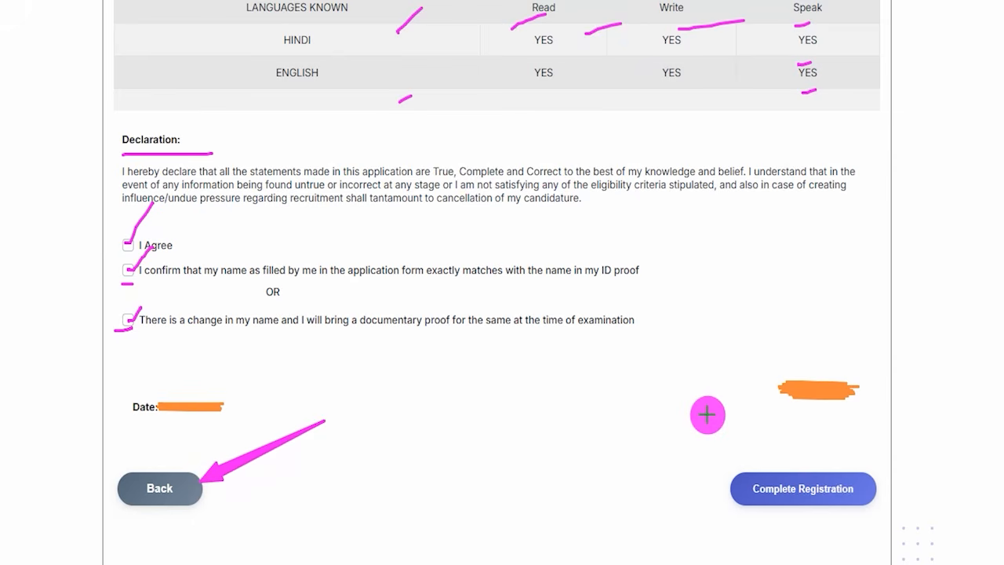
drag(654, 385, 742, 480)
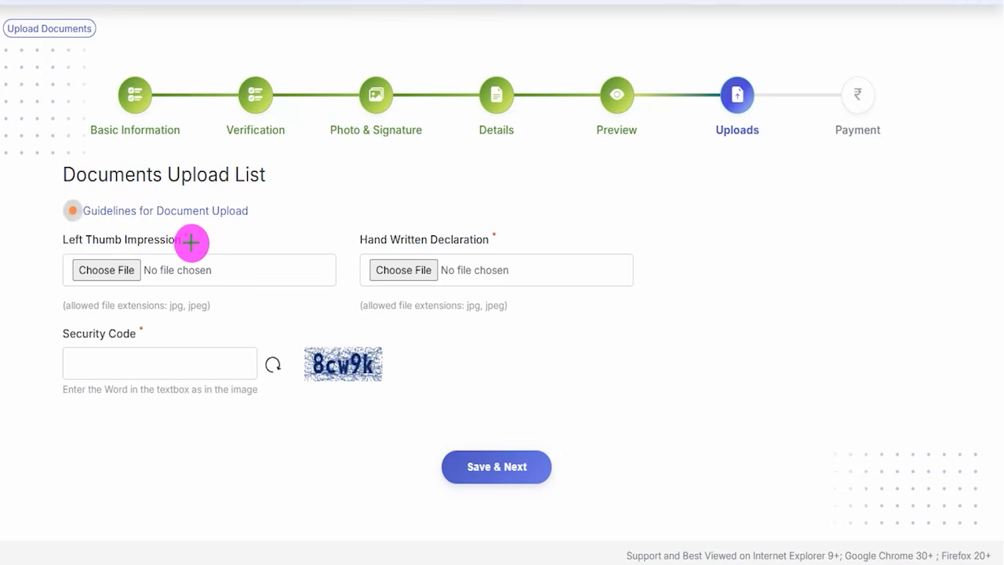
- Consult the document upload guidelines for the left thumb impression's paper, ink, file type, dimensions and file size
drag(191, 245, 228, 214)
drag(502, 243, 557, 199)
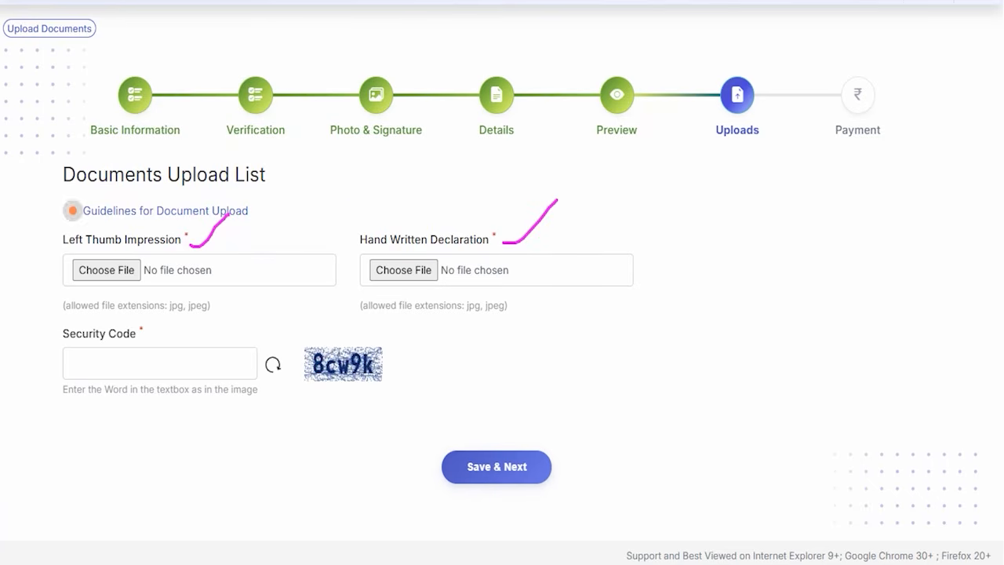
drag(54, 185, 262, 220)
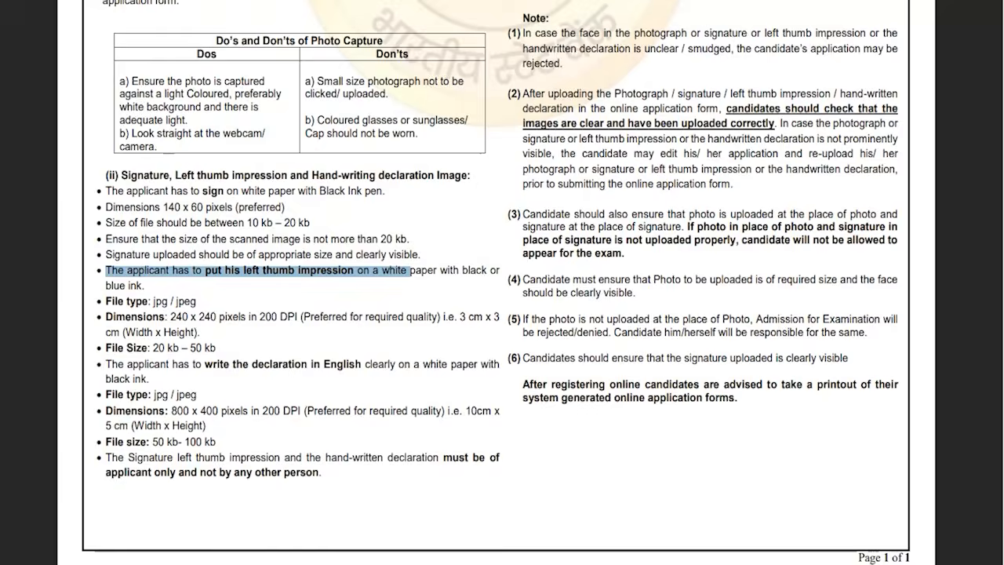
click(261, 276)
drag(244, 271, 312, 270)
drag(382, 270, 427, 271)
click(129, 283)
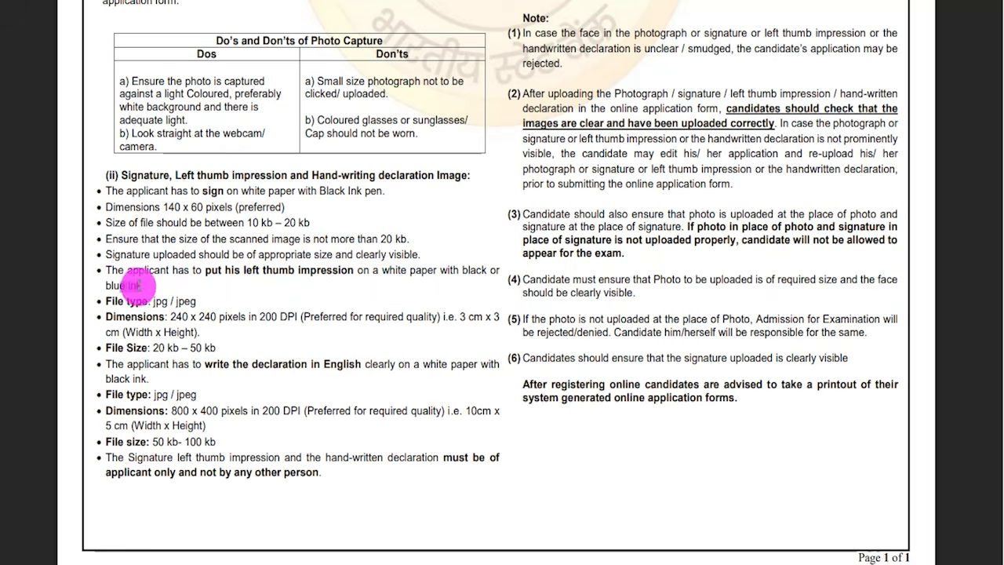
drag(148, 302, 198, 301)
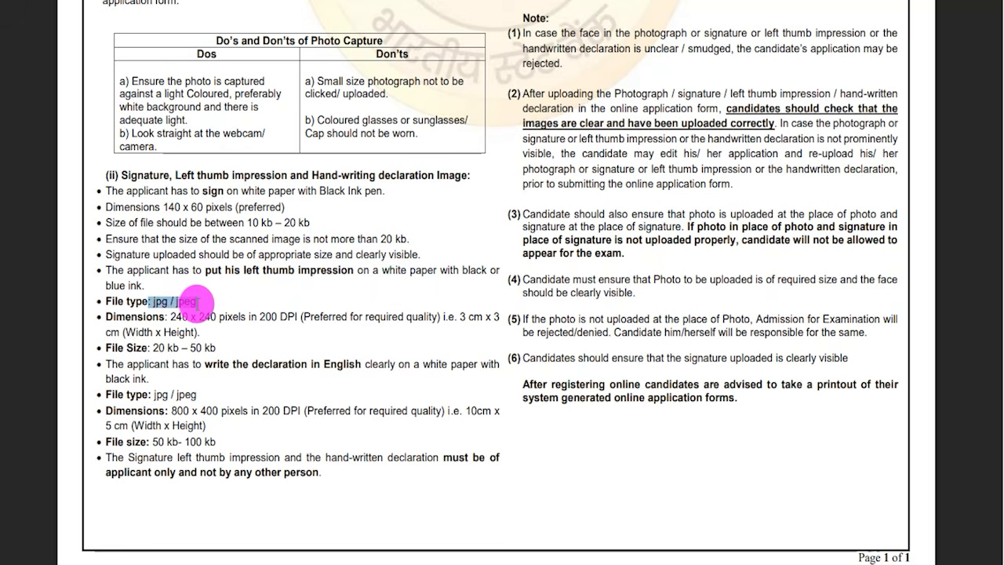
drag(171, 316, 262, 318)
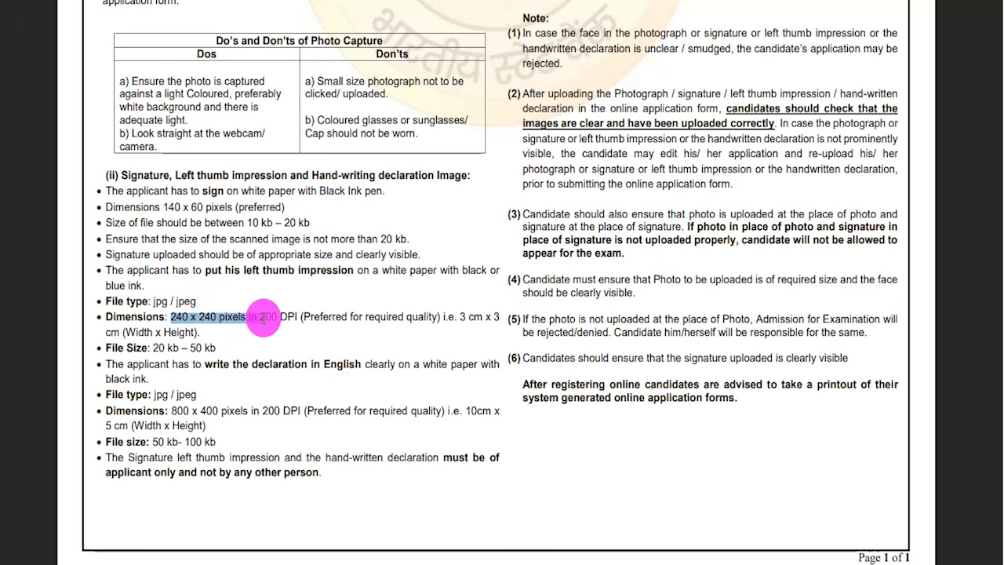
drag(152, 347, 215, 347)
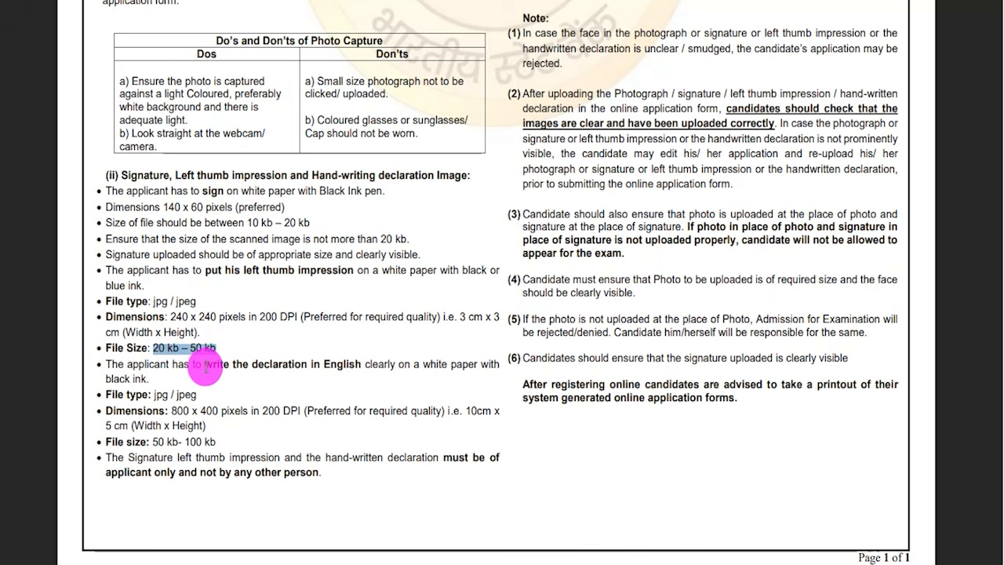
- Read the hand-written declaration requirements on language, paper, ink, file type, dimensions and file size in the guidelines
drag(204, 364, 303, 364)
drag(430, 364, 455, 364)
drag(113, 379, 148, 379)
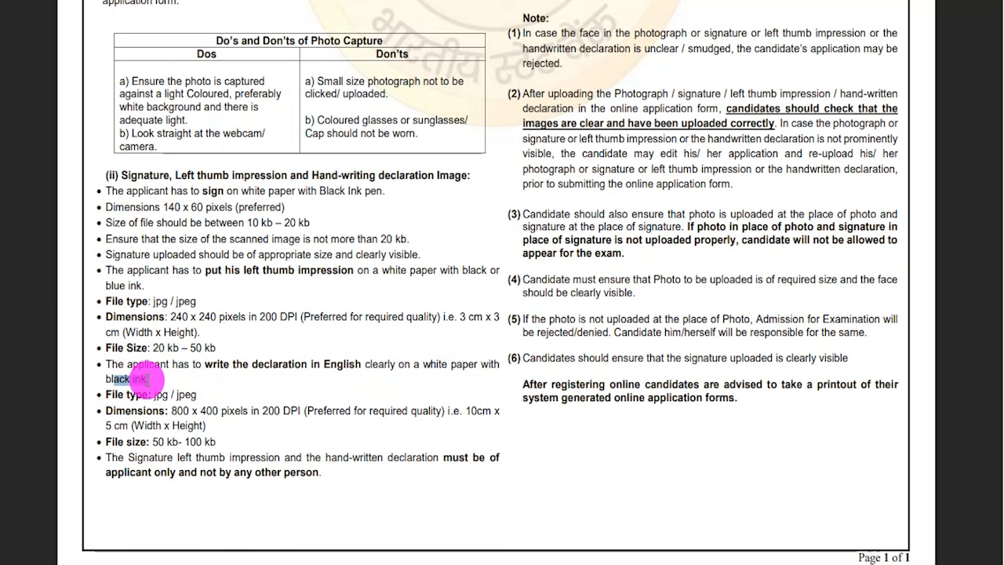
mouse_move(154, 395)
mouse_down()
mouse_move(194, 394)
mouse_move(186, 410)
mouse_move(246, 411)
mouse_up()
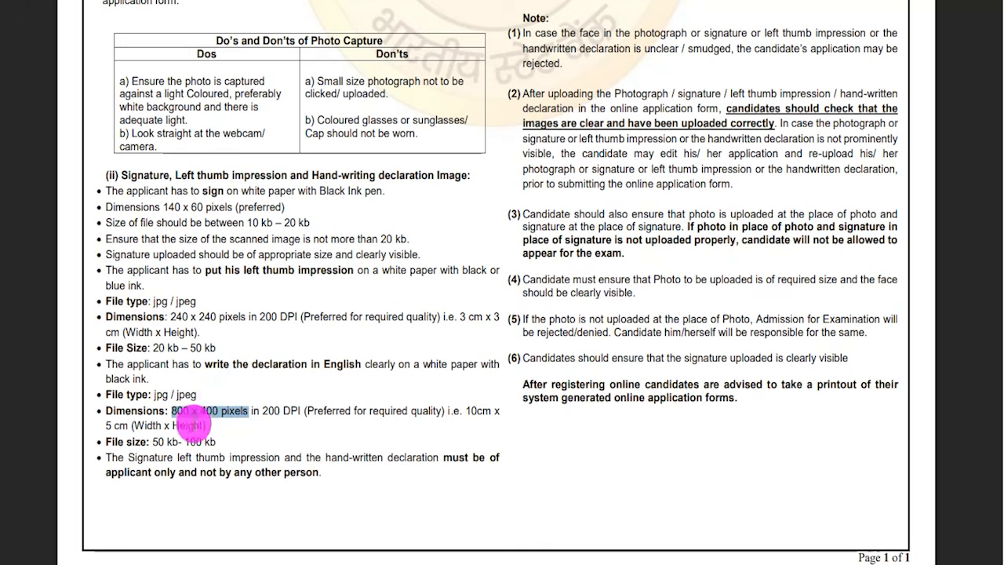
drag(150, 441, 213, 441)
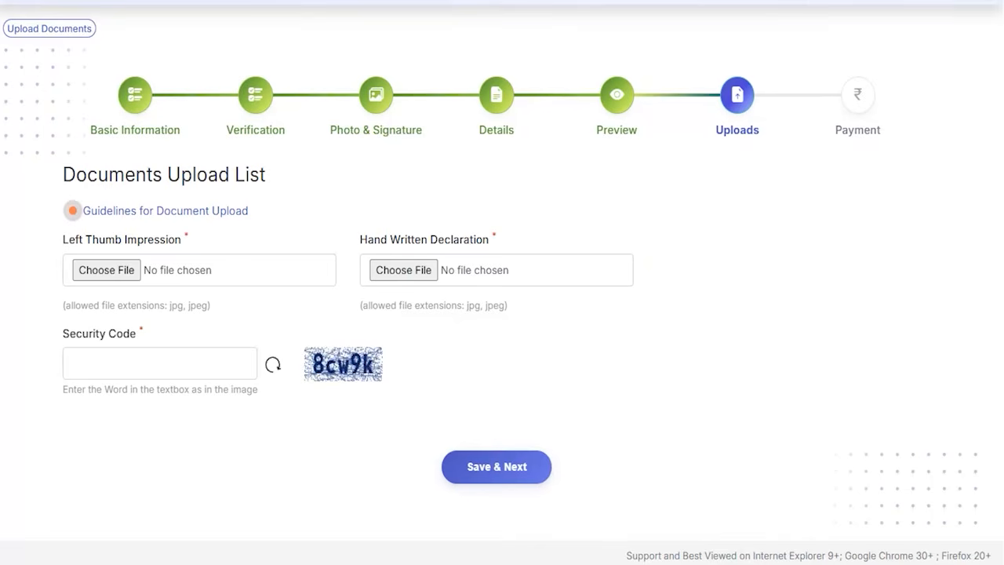
- Go over the left thumb impression upload, hand-written declaration upload and security code fields on the document upload page
drag(141, 272, 202, 235)
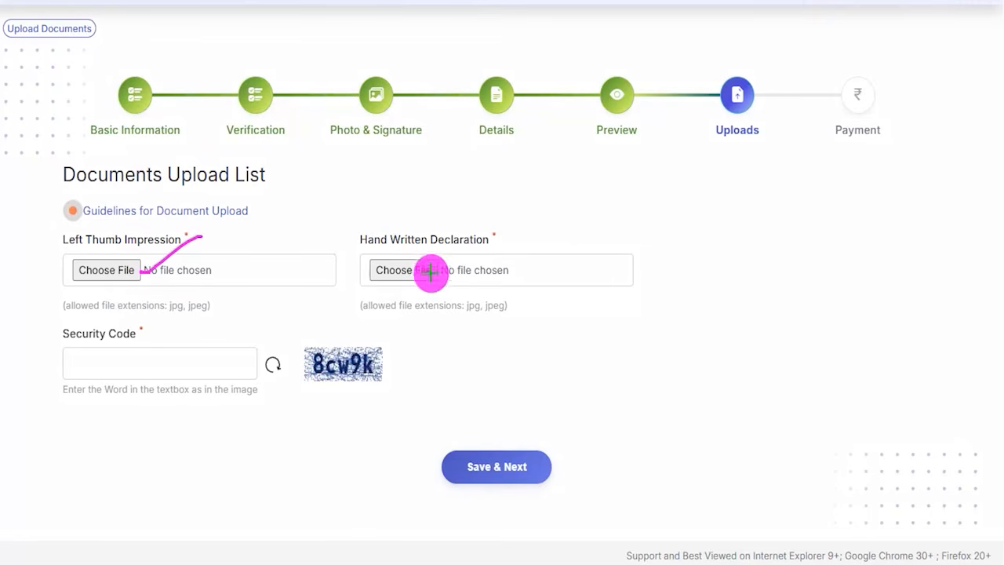
drag(428, 264, 461, 231)
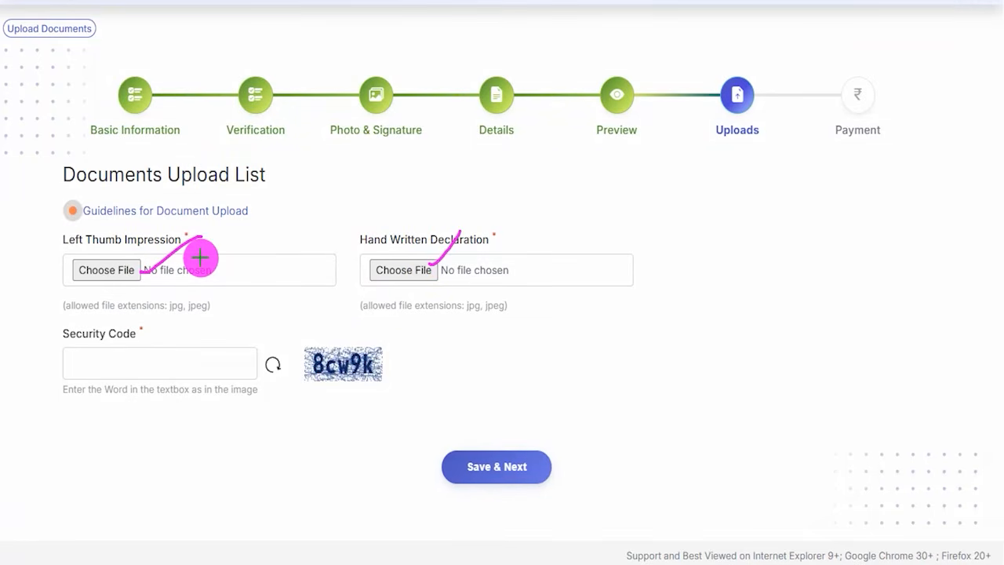
drag(221, 241, 269, 194)
drag(502, 237, 549, 191)
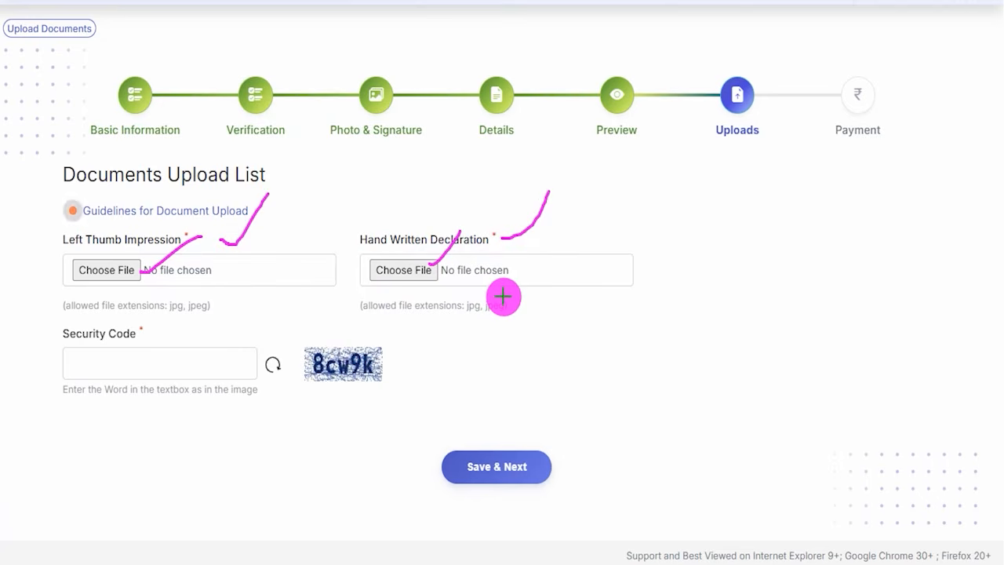
drag(311, 385, 383, 386)
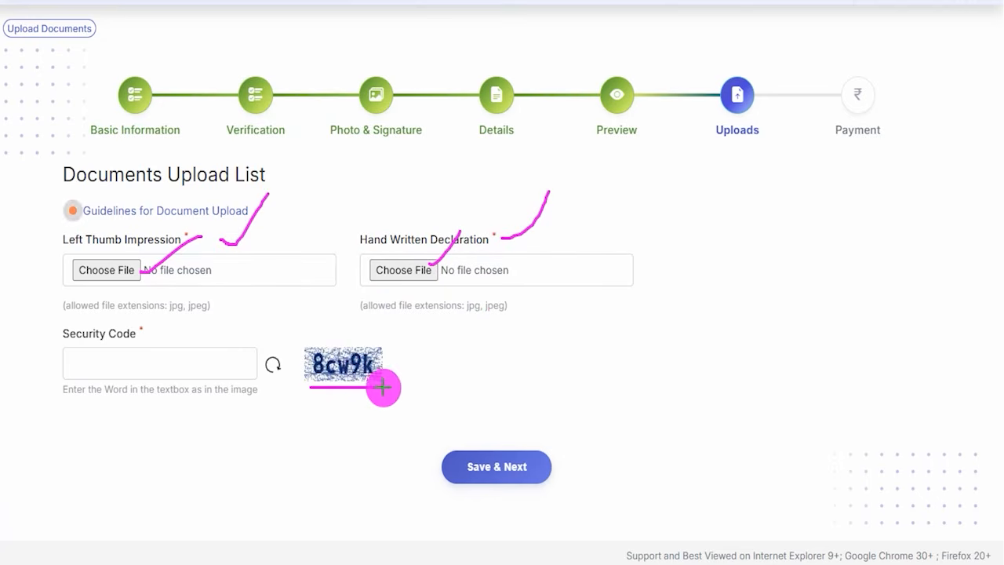
drag(148, 363, 193, 320)
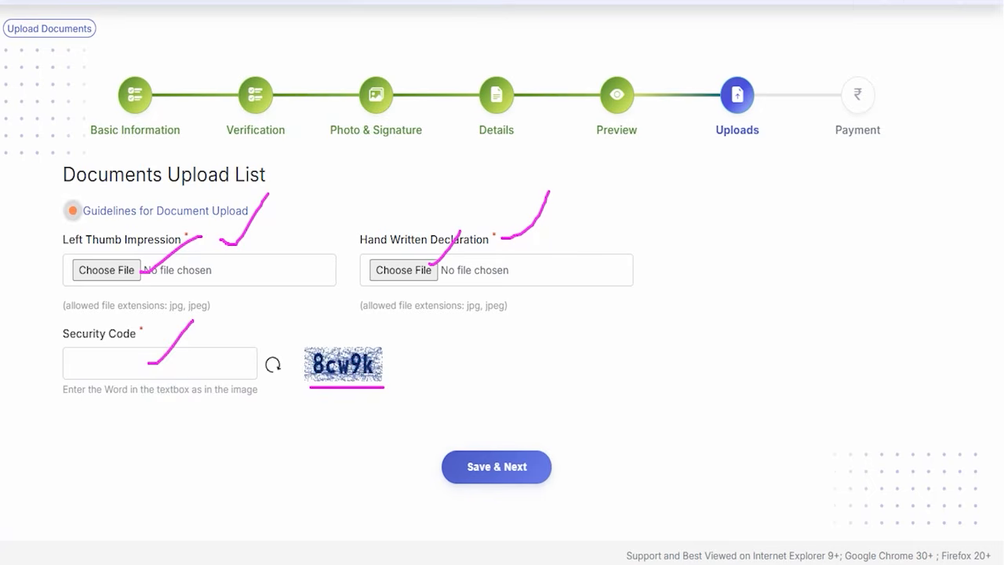
drag(611, 320, 547, 452)
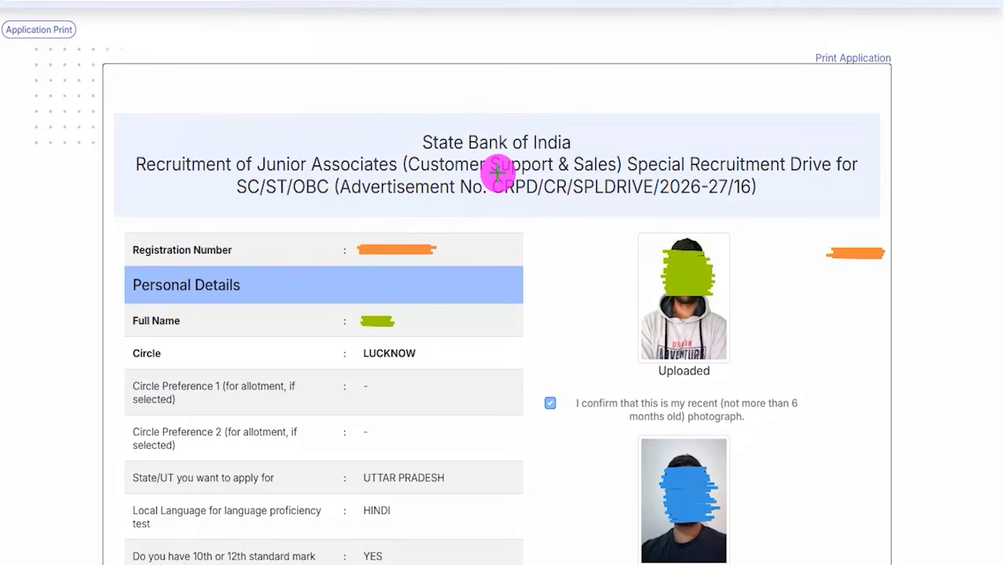
- Examine the application print page, including its recruitment heading and the option to print the application
drag(366, 108, 429, 45)
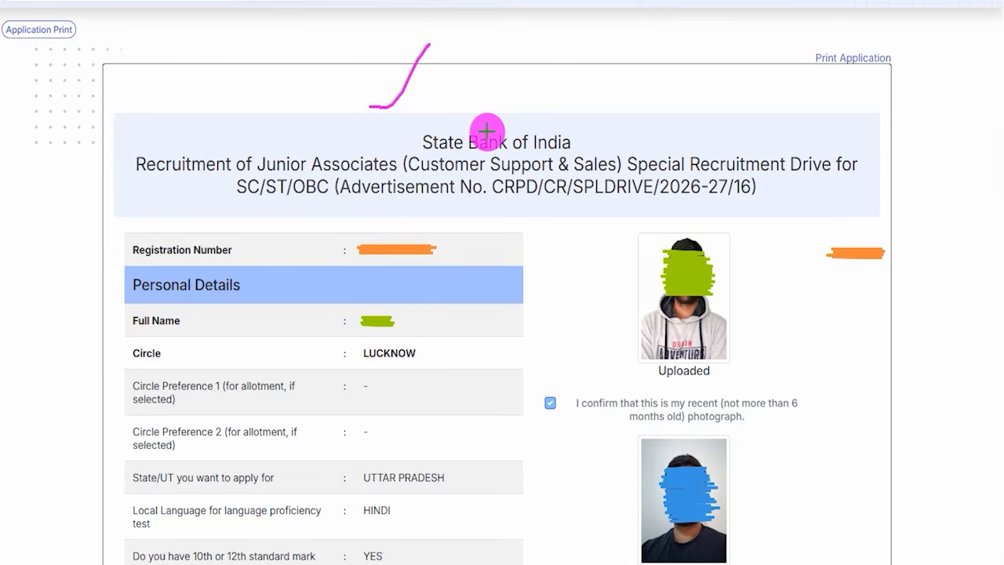
drag(485, 108, 515, 79)
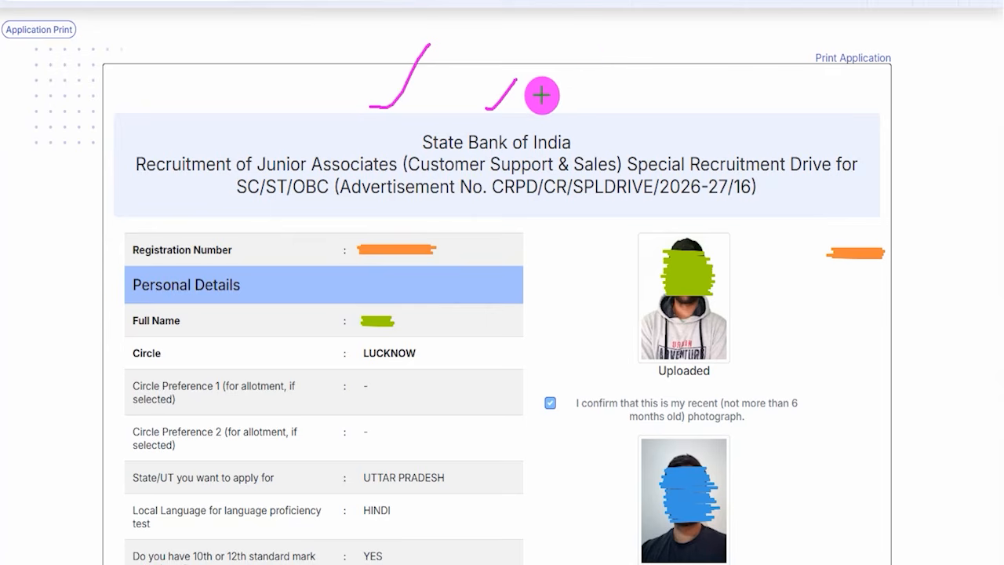
drag(542, 94, 579, 68)
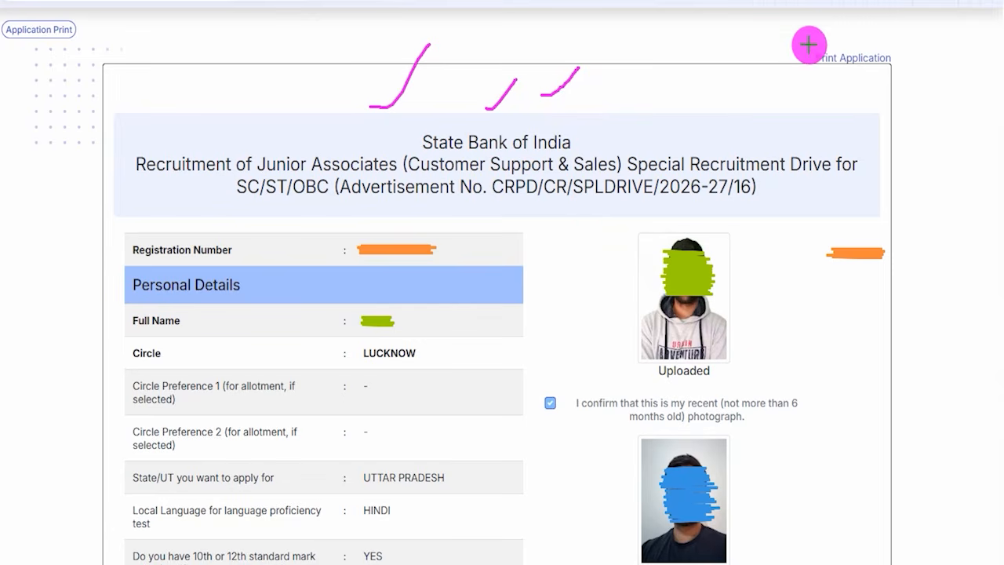
drag(788, 33, 904, 77)
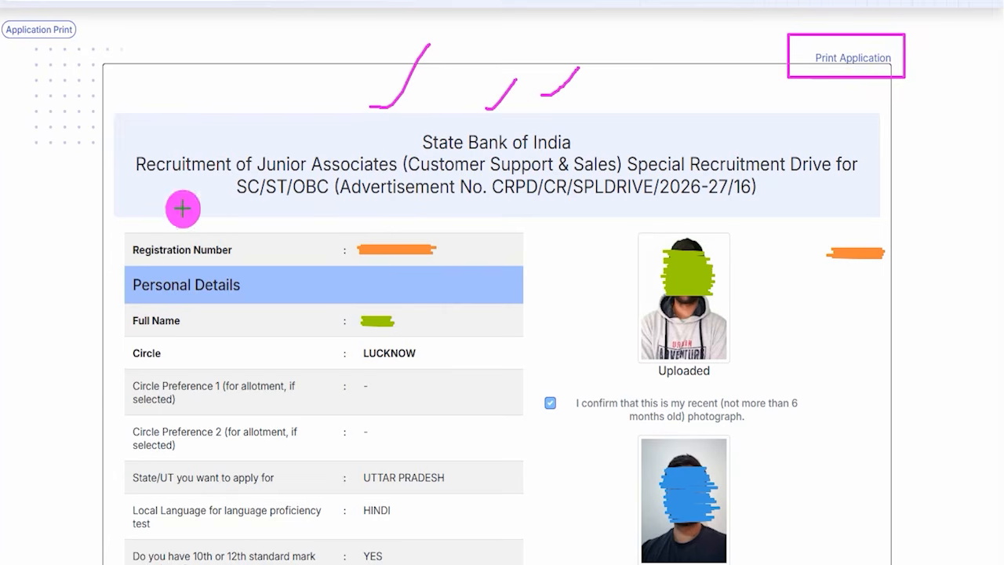
click(0, 15)
mouse_move(2, 15)
mouse_down()
mouse_move(79, 32)
mouse_move(83, 44)
mouse_up()
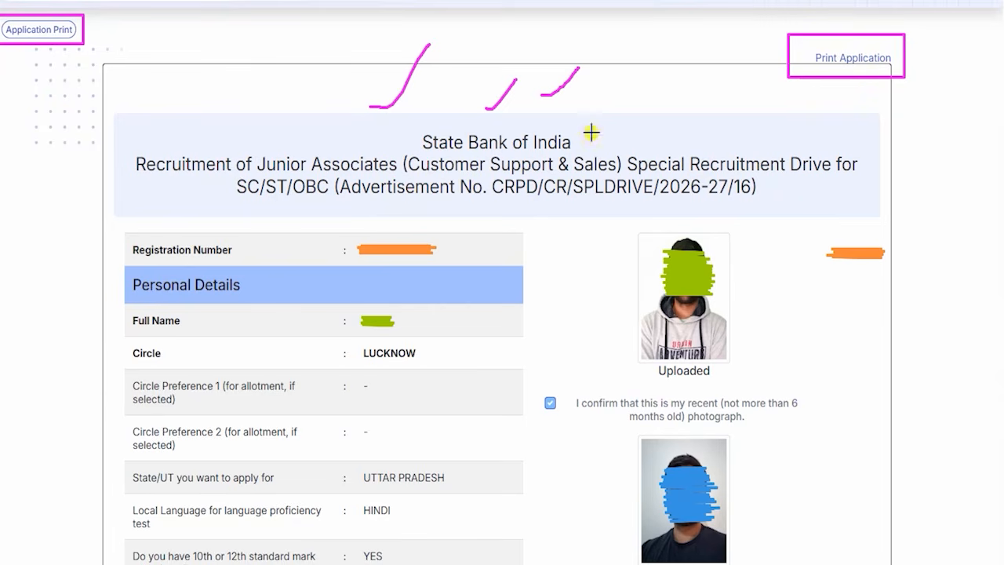
drag(591, 131, 650, 69)
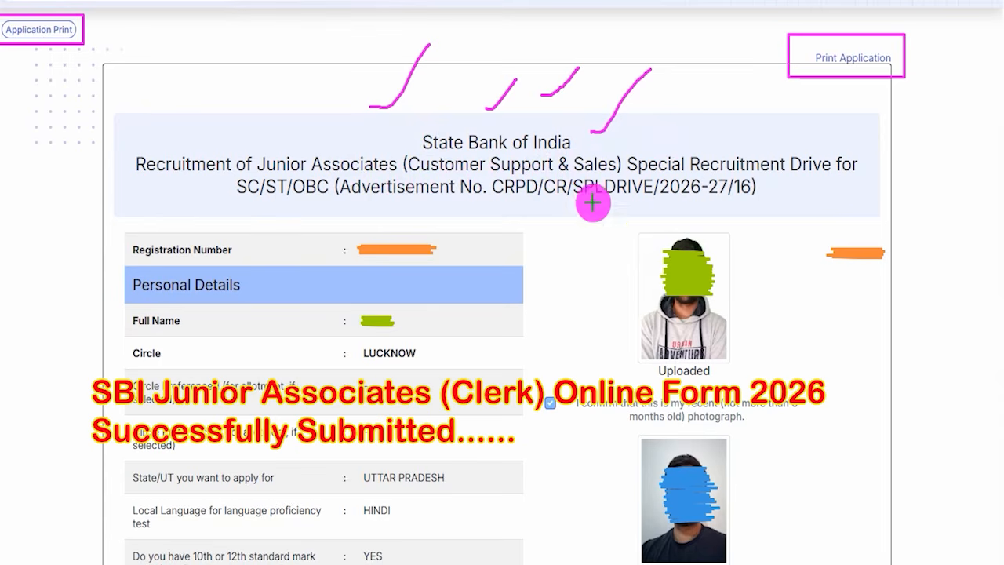
drag(693, 141, 734, 84)
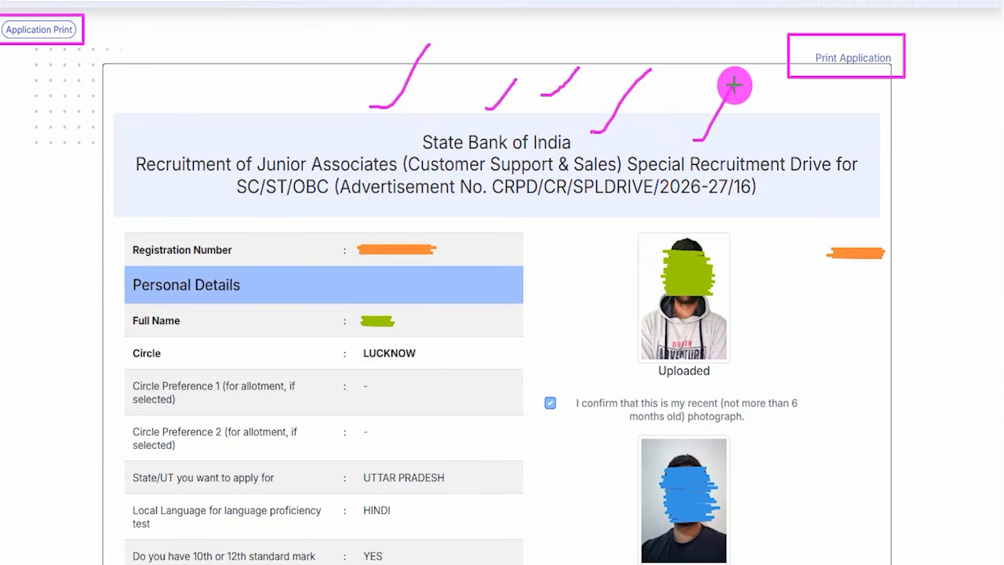